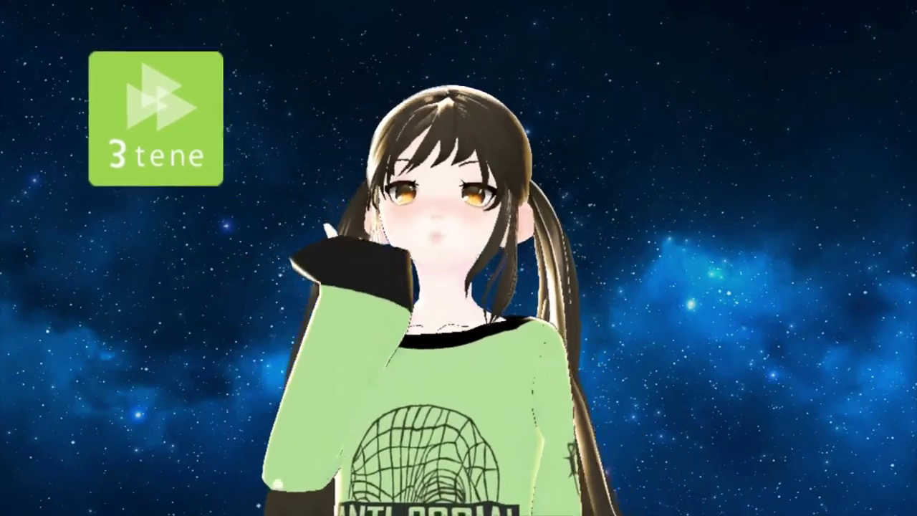
# Step: Try out the avatar's facial expressions and a pose, and browse the list of poses and motions
pyautogui.click(186, 127)
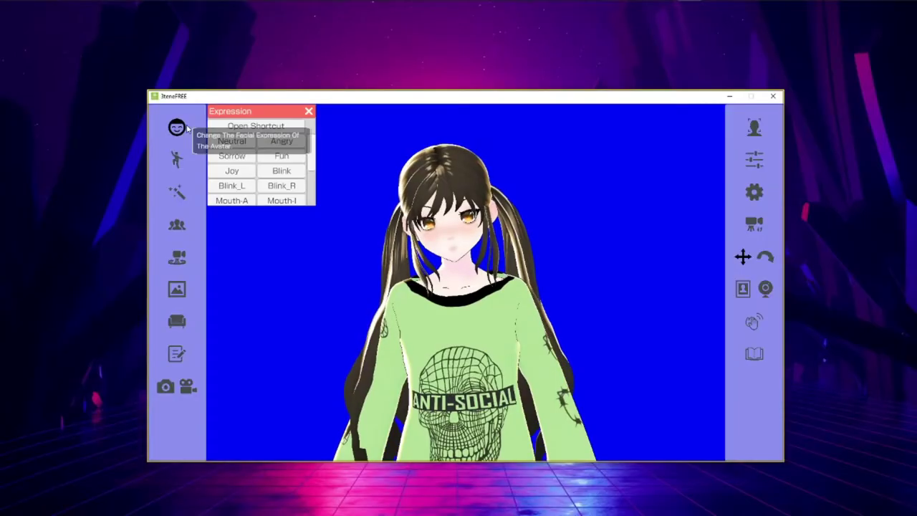
pyautogui.click(247, 176)
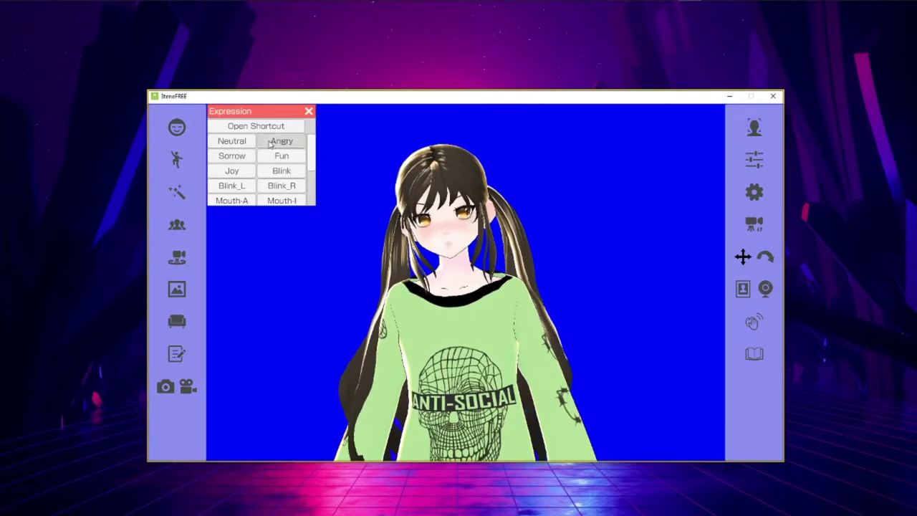
pyautogui.click(177, 159)
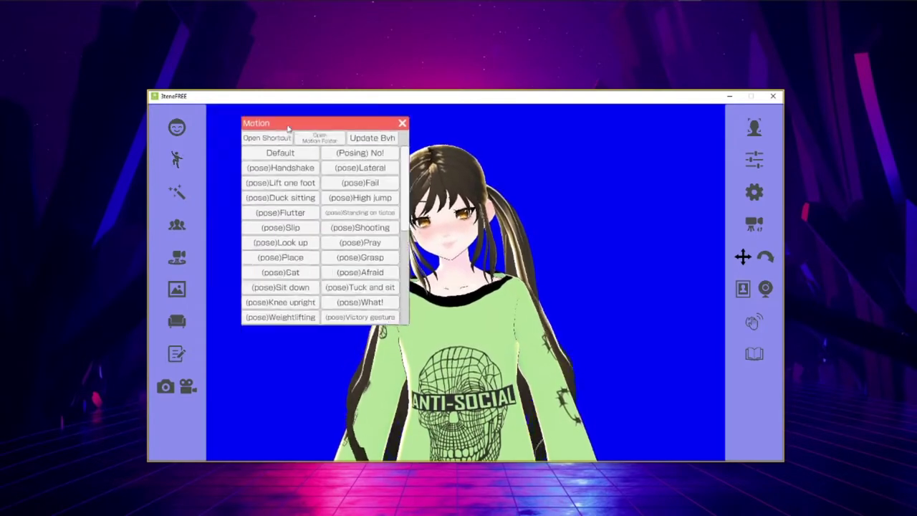
pyautogui.click(333, 277)
pyautogui.scroll(-5, 301, 272)
pyautogui.scroll(5, 294, 215)
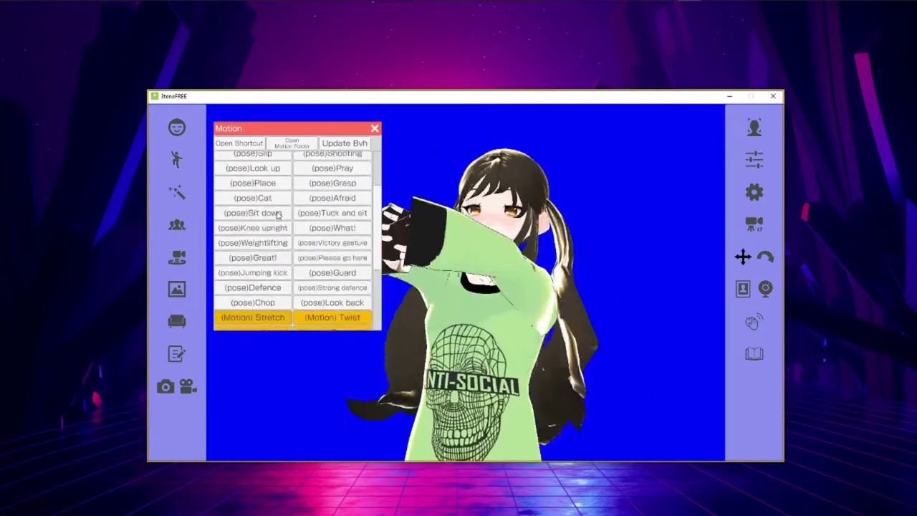
# Step: Look through the list of visual effects available for the avatar and close it
pyautogui.click(177, 192)
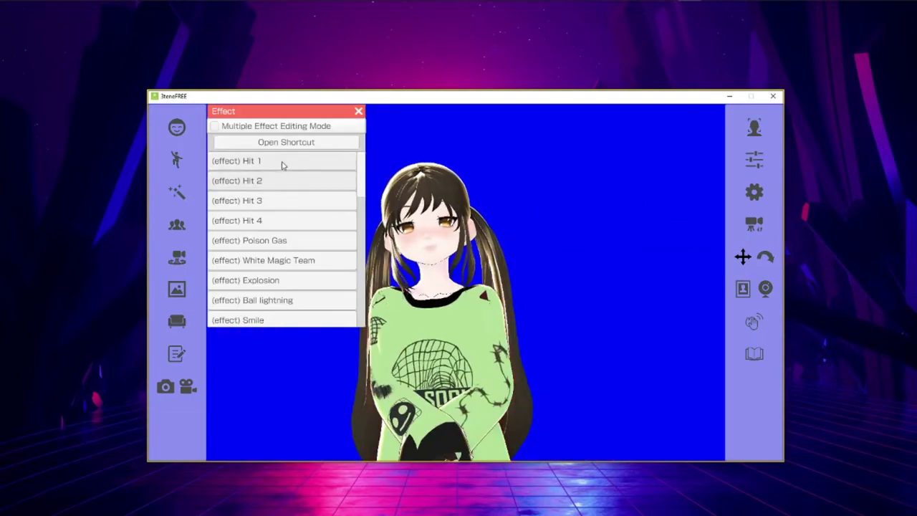
pyautogui.click(294, 269)
pyautogui.click(358, 111)
# Step: Load the avatar wearing the green ANTI-SOCIAL dress from the saved avatar files
pyautogui.click(754, 127)
pyautogui.click(243, 157)
pyautogui.click(562, 381)
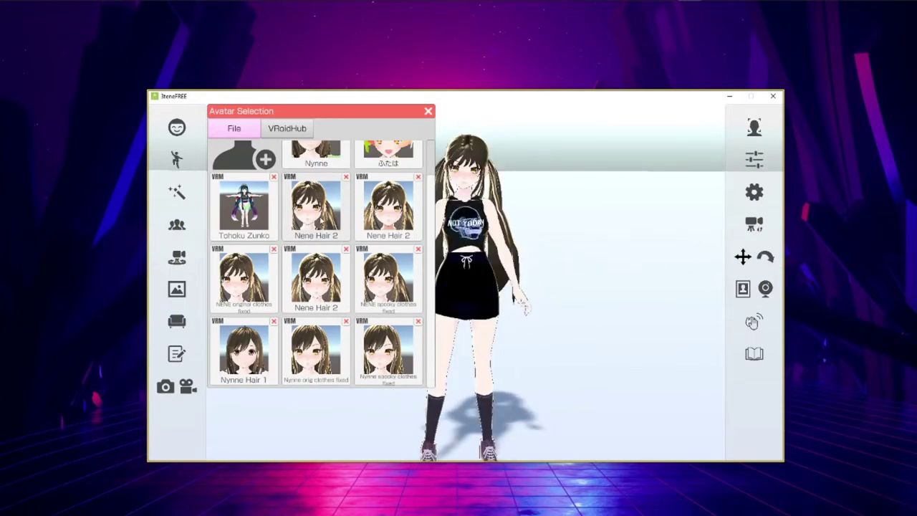
pyautogui.click(243, 278)
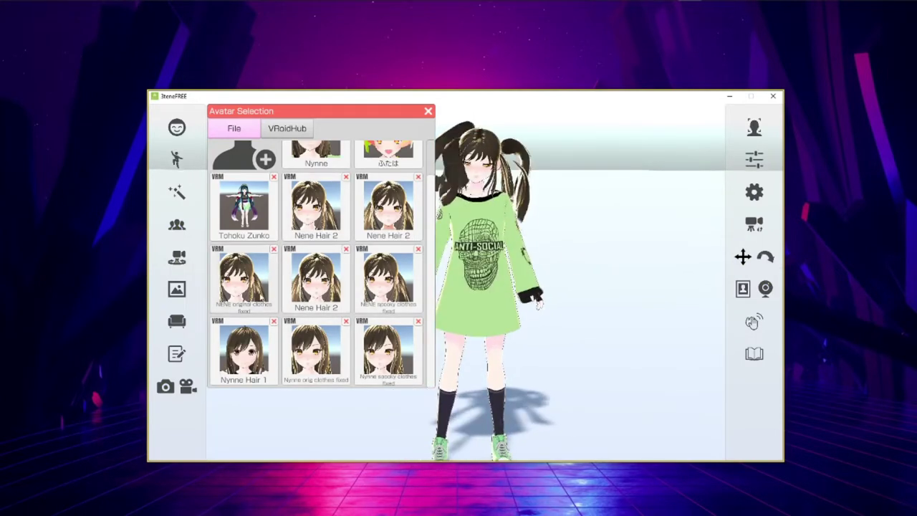
pyautogui.click(243, 278)
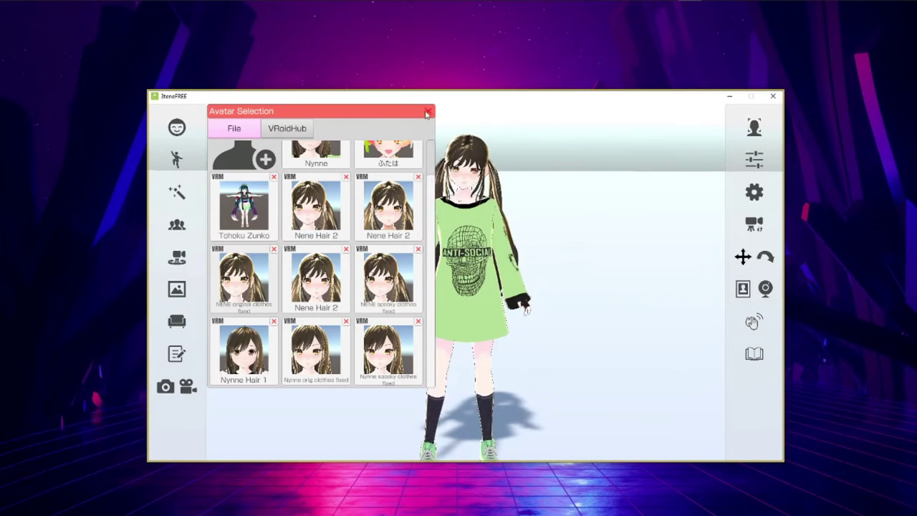
pyautogui.click(426, 114)
# Step: Change the stage background to a custom solid blue color
pyautogui.click(177, 257)
pyautogui.click(177, 256)
pyautogui.click(177, 289)
pyautogui.click(310, 126)
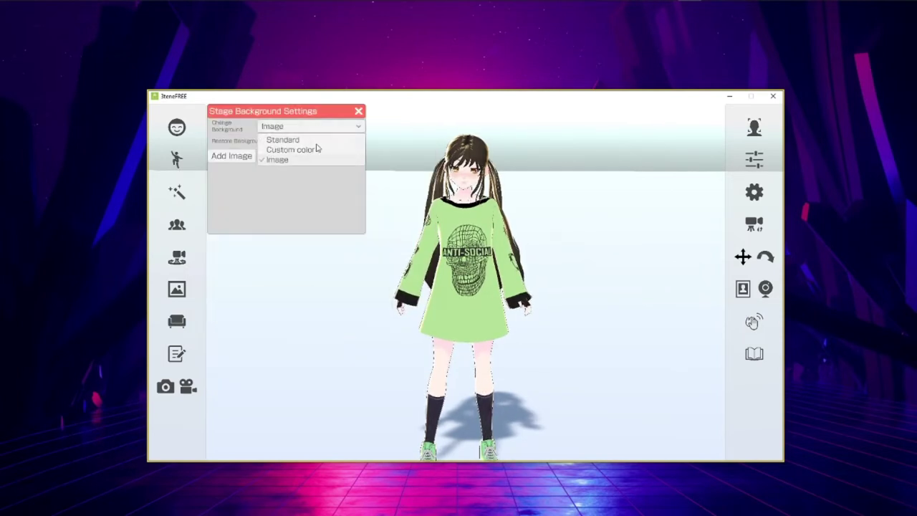
pyautogui.click(314, 151)
pyautogui.click(283, 159)
pyautogui.click(332, 160)
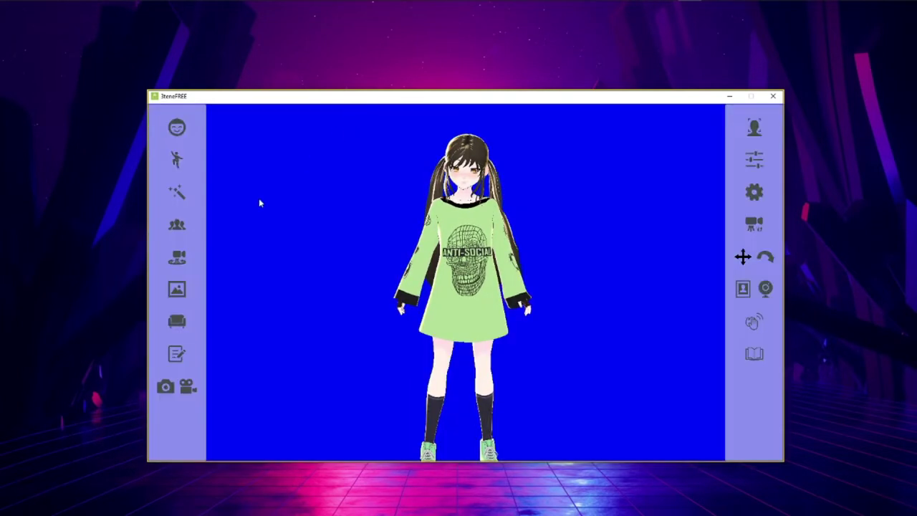
# Step: Start web camera face tracking for Avatar 1 and close the tracking dialog
pyautogui.click(175, 328)
pyautogui.click(377, 109)
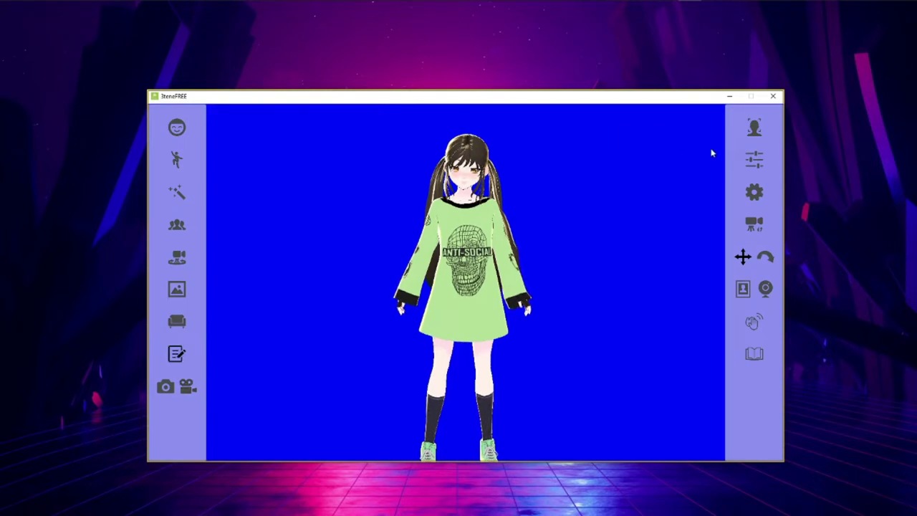
pyautogui.click(755, 127)
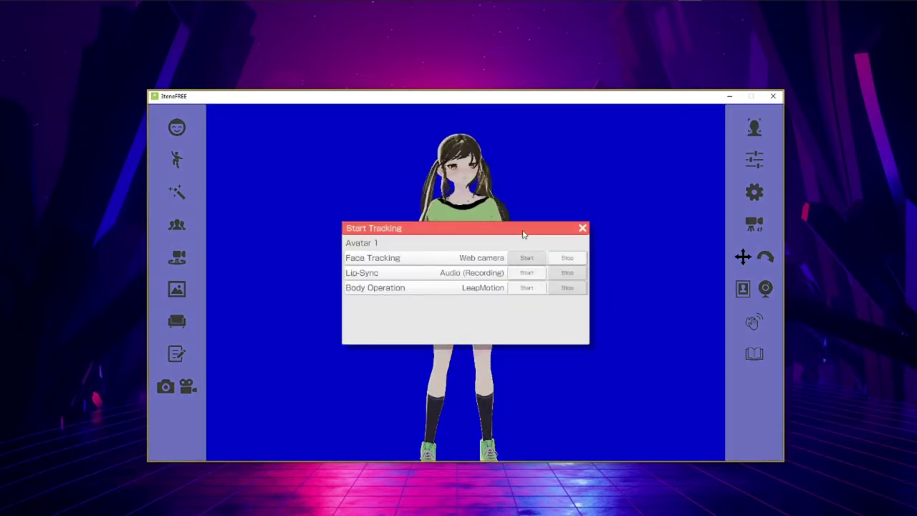
pyautogui.click(582, 234)
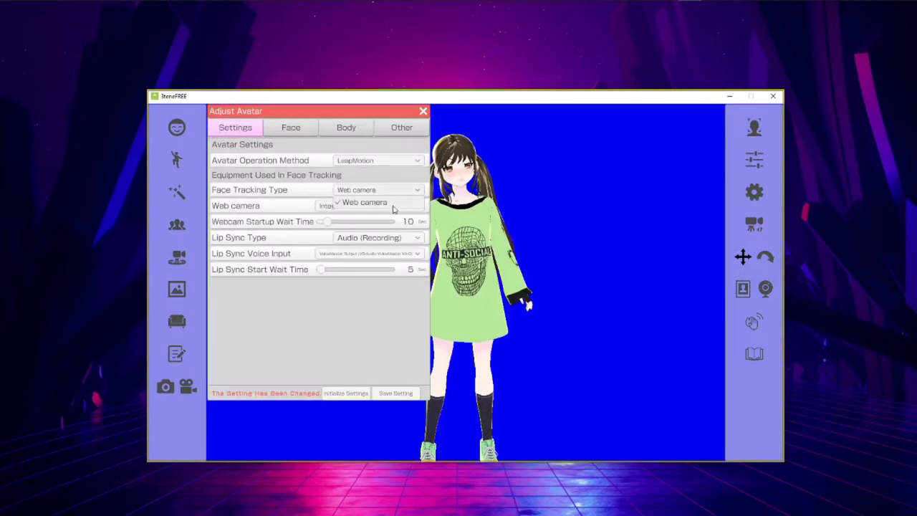
# Step: Review the avatar's tracking equipment, lip sync, face, body and other adjustment settings, and close the tracking dialog
pyautogui.click(396, 208)
pyautogui.click(379, 237)
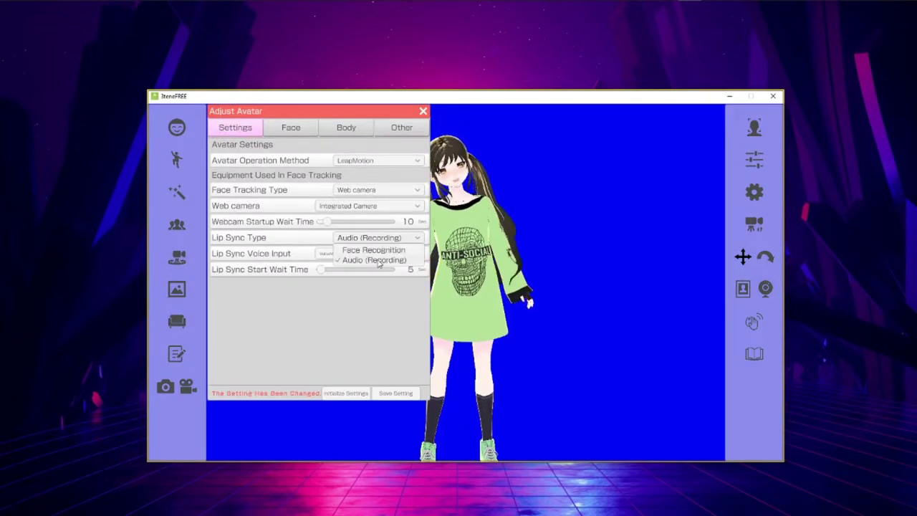
pyautogui.click(291, 128)
pyautogui.scroll(5, 291, 224)
pyautogui.scroll(-3, 358, 219)
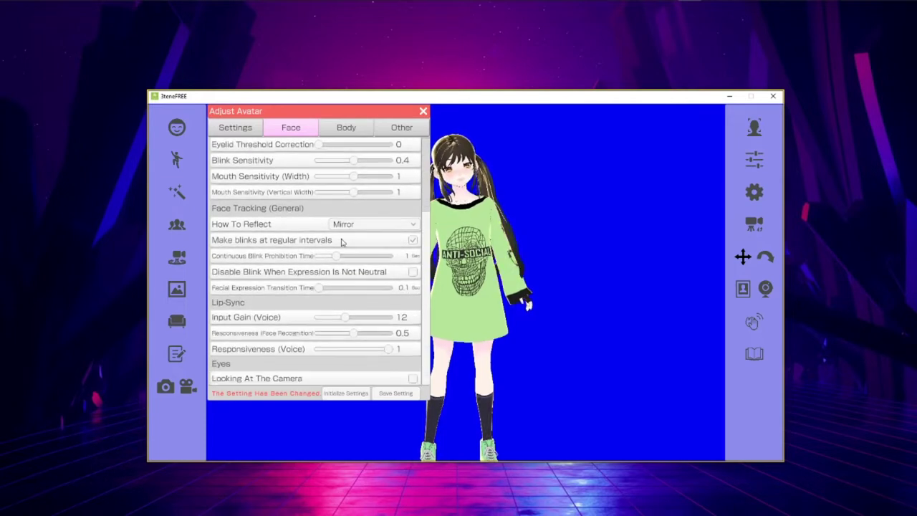
pyautogui.click(346, 128)
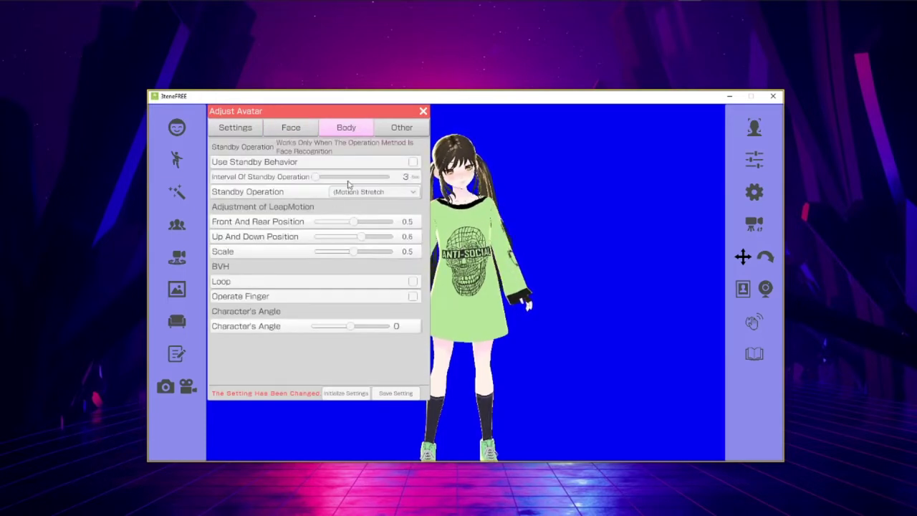
pyautogui.click(392, 128)
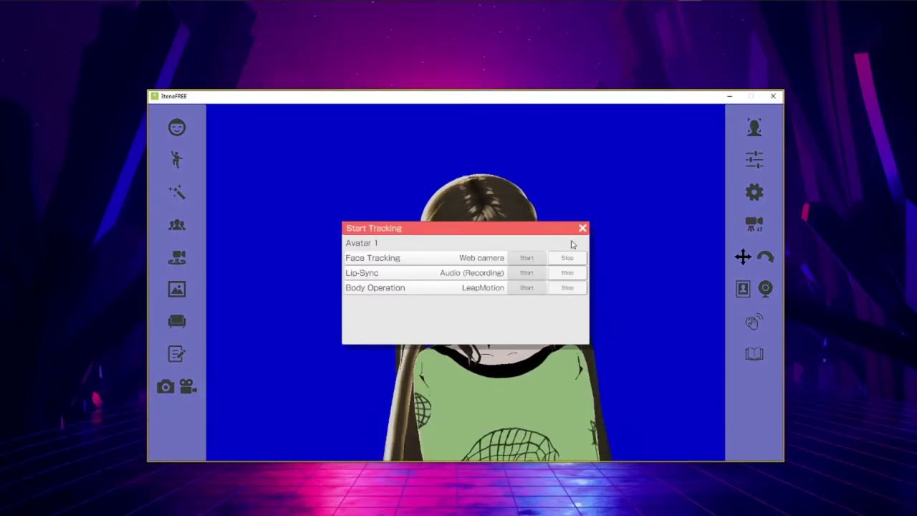
pyautogui.click(582, 228)
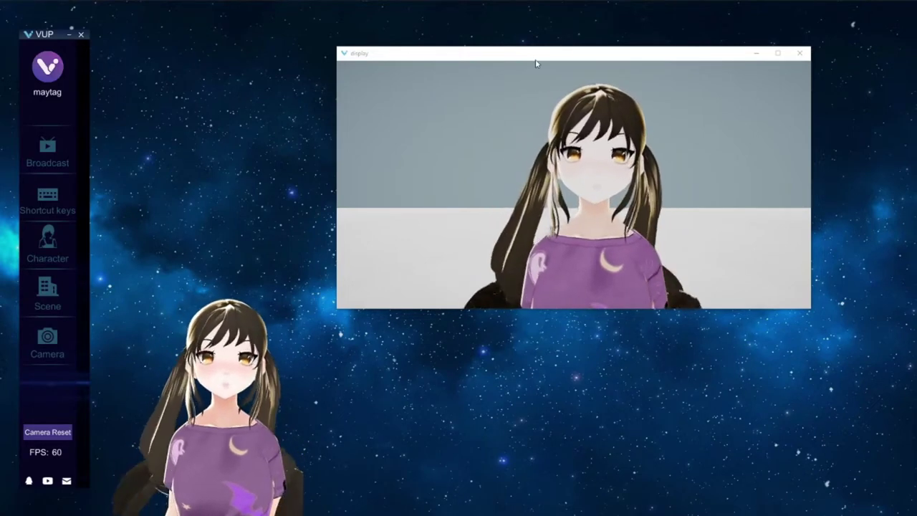
# Step: Switch to VUP, move the display window lower on the desktop and adjust the view of the avatar
pyautogui.moveTo(538, 63); pyautogui.dragTo(549, 75)
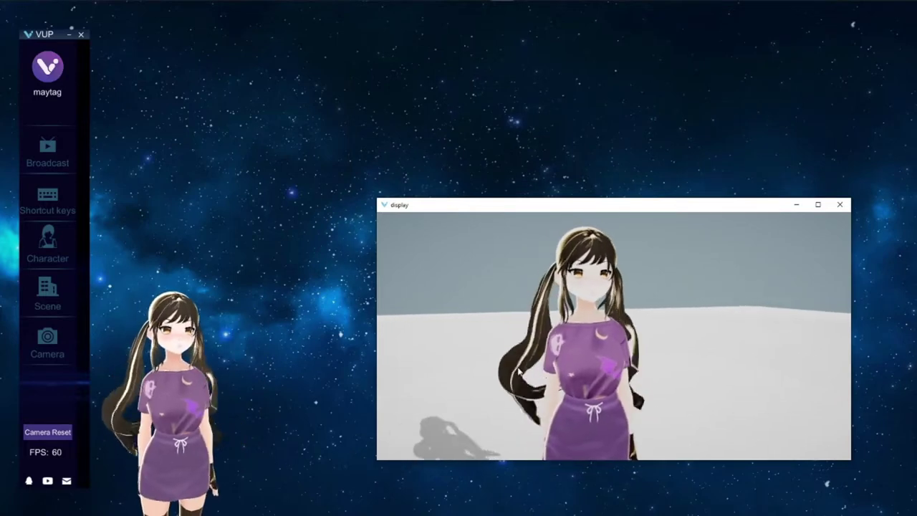
pyautogui.click(182, 390)
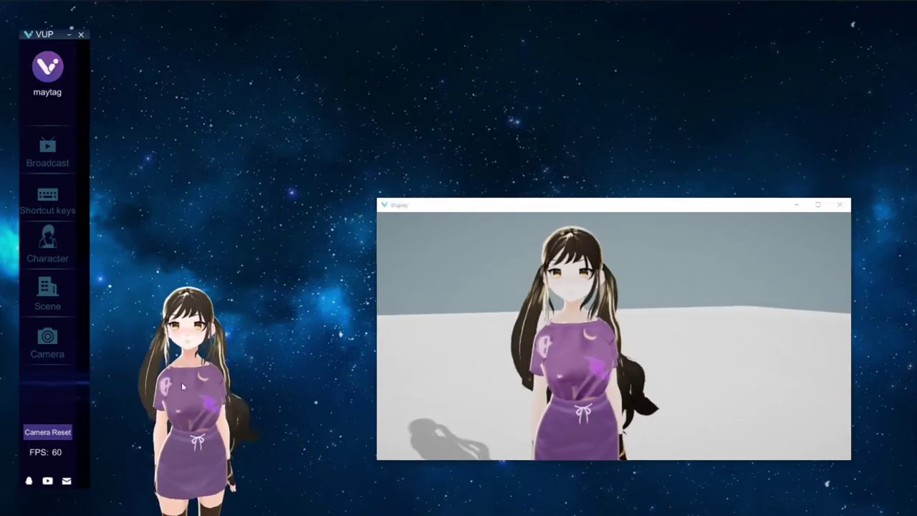
pyautogui.click(618, 378)
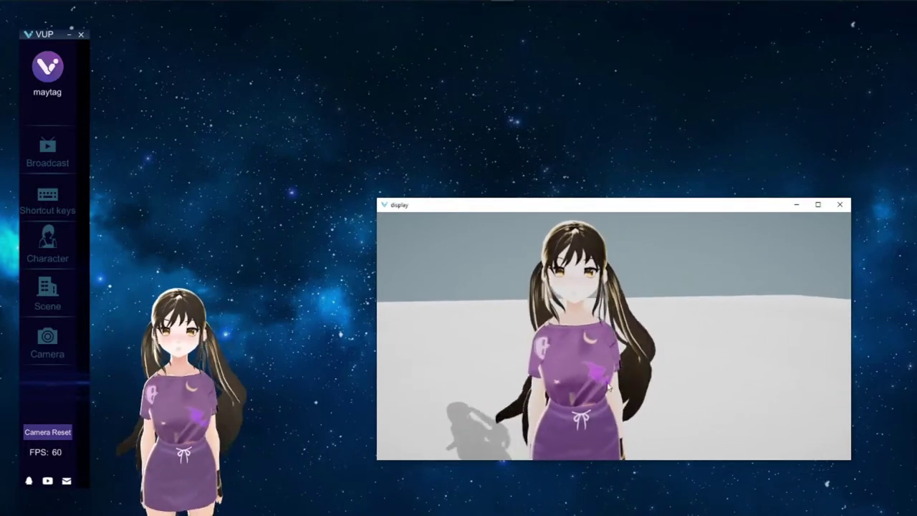
# Step: Examine the face capture settings in the broadcast options, including smoothing, mirror, head rotation and upper body spin
pyautogui.click(47, 150)
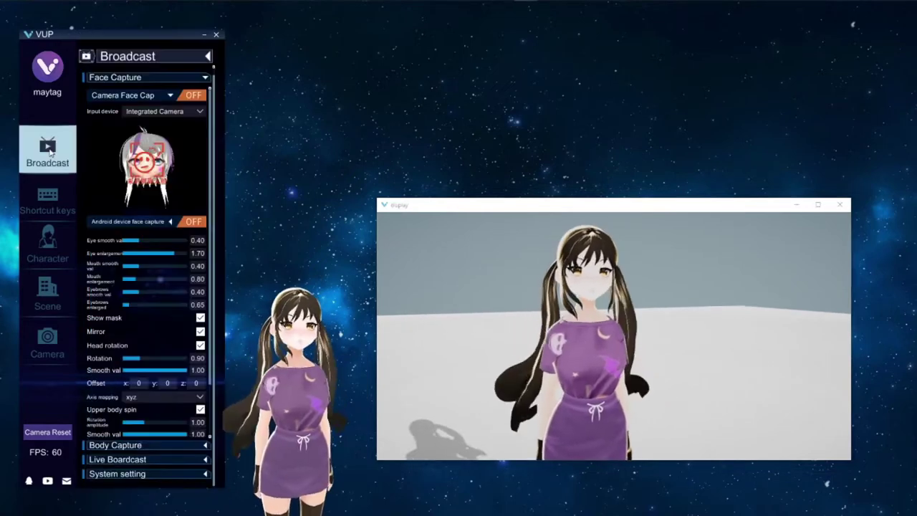
pyautogui.scroll(-3, 178, 164)
pyautogui.scroll(1, 153, 202)
pyautogui.scroll(2, 153, 201)
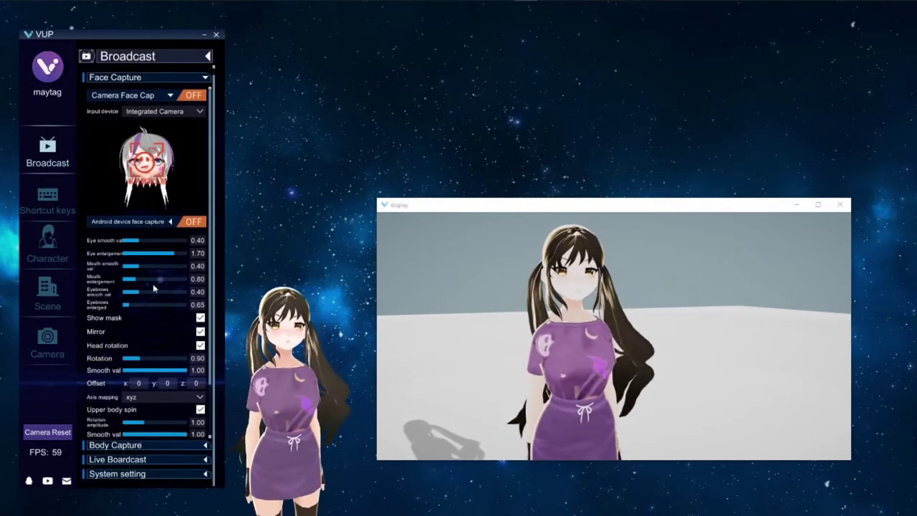
pyautogui.scroll(-2, 172, 300)
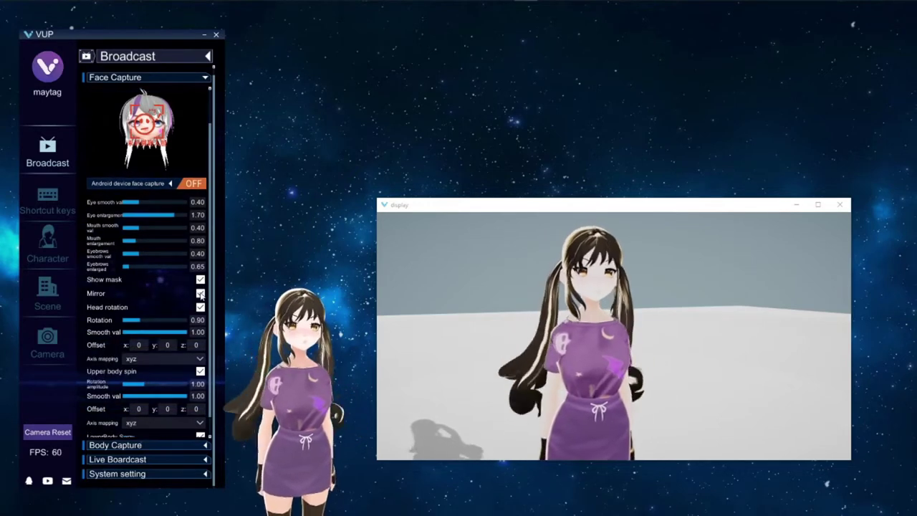
pyautogui.scroll(-2, 213, 150)
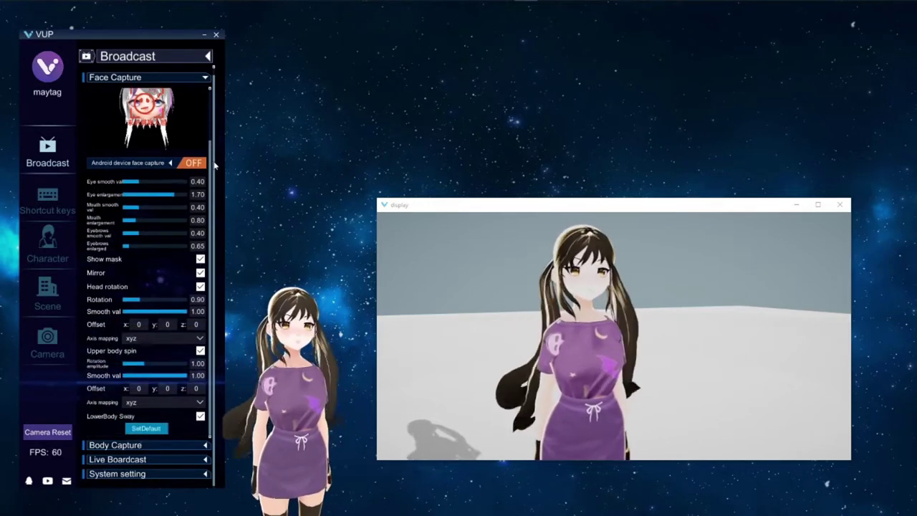
pyautogui.click(201, 287)
pyautogui.click(200, 336)
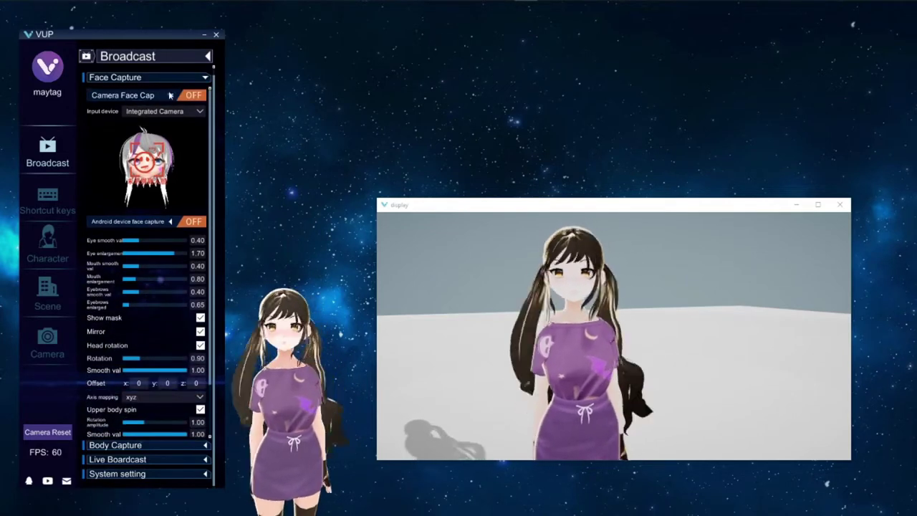
# Step: Review the body capture devices supported in the broadcast options
pyautogui.click(172, 81)
pyautogui.click(169, 91)
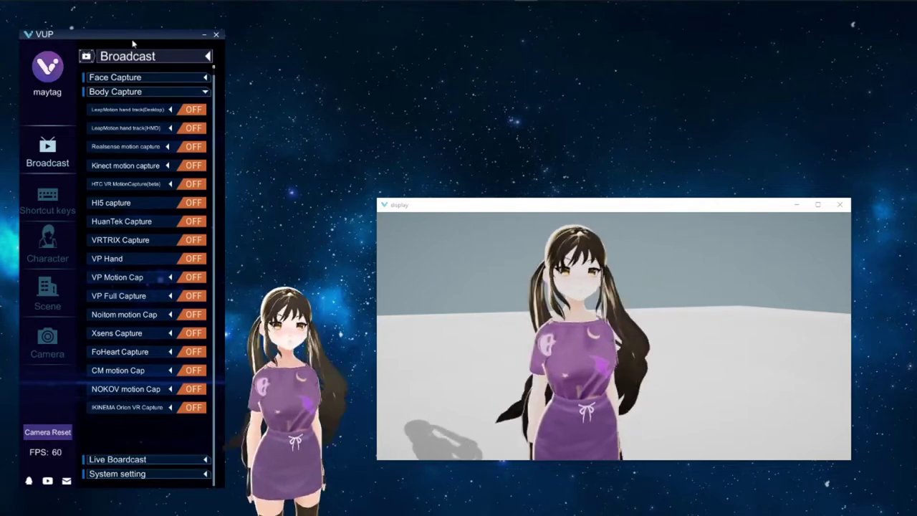
pyautogui.click(206, 93)
# Step: Try showing the background of the desktop pendant in the live broadcast options, and hide it again
pyautogui.click(183, 106)
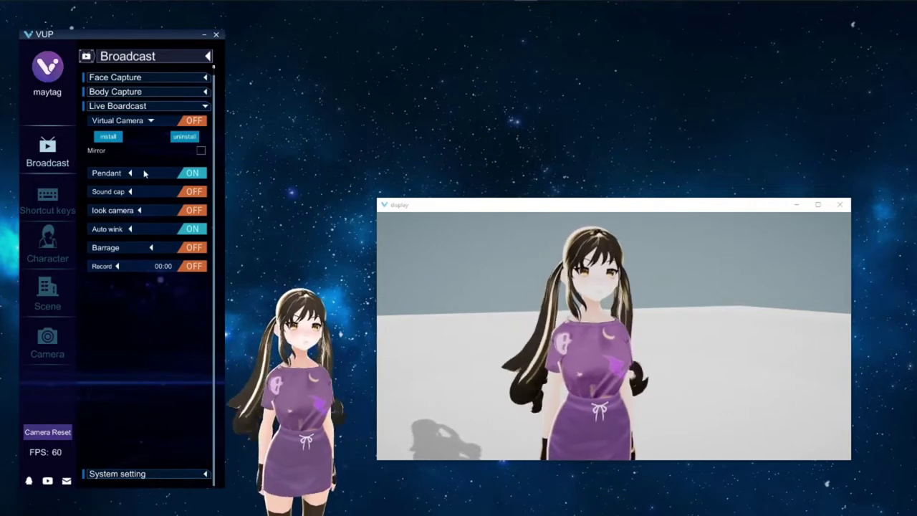
pyautogui.click(129, 172)
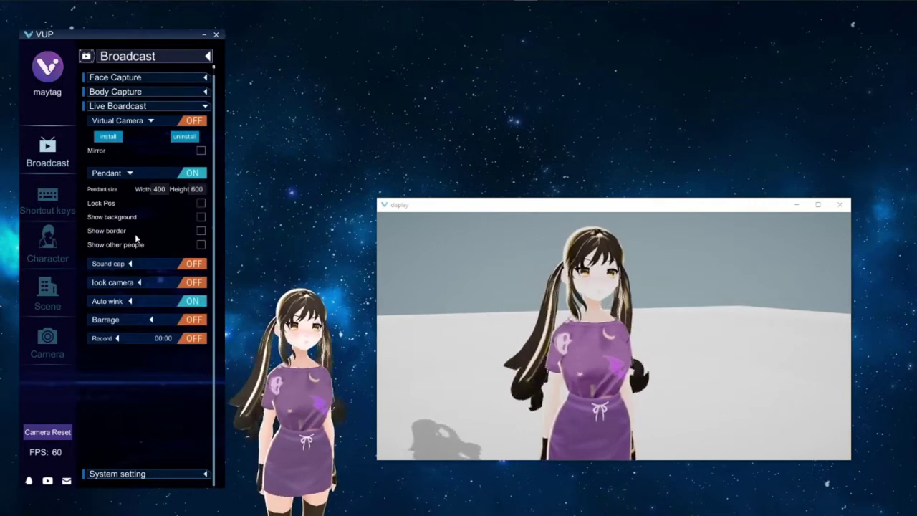
pyautogui.click(201, 218)
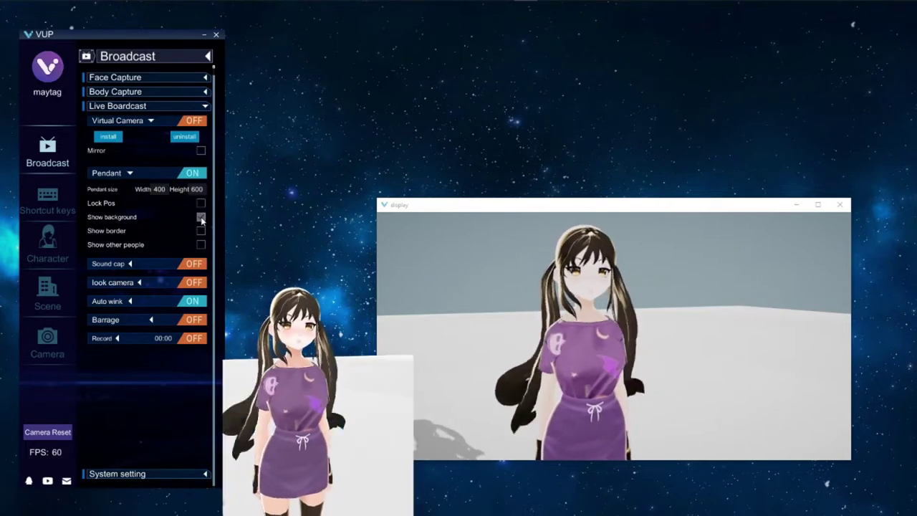
pyautogui.click(201, 218)
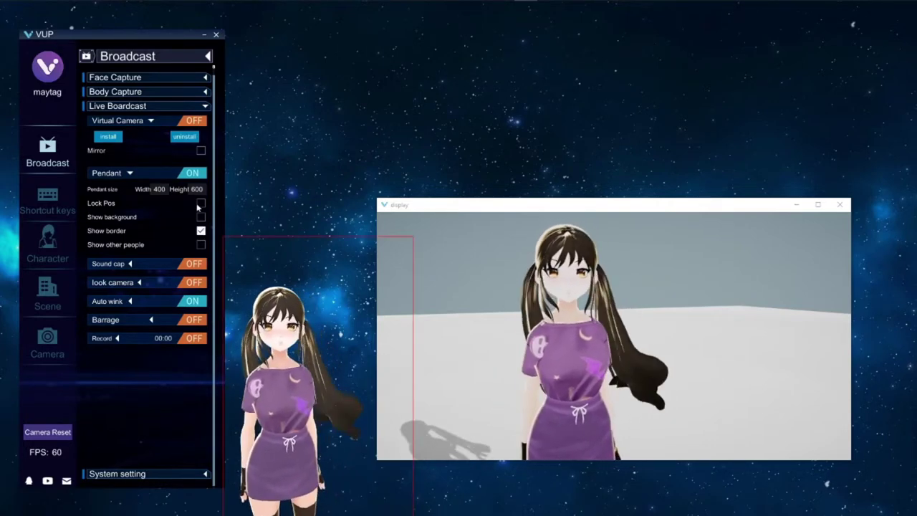
# Step: Inspect the live broadcast settings for sound capture, recording and barrage triggers
pyautogui.click(130, 263)
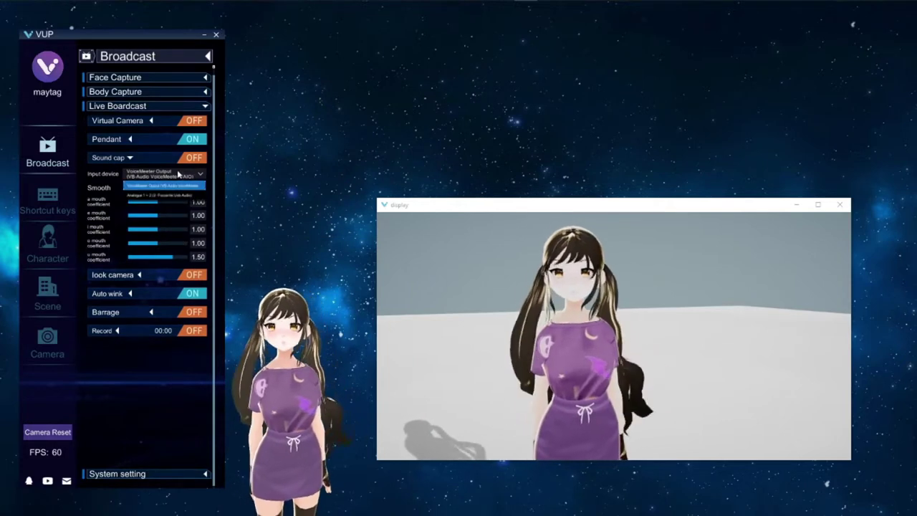
pyautogui.click(117, 330)
pyautogui.click(151, 207)
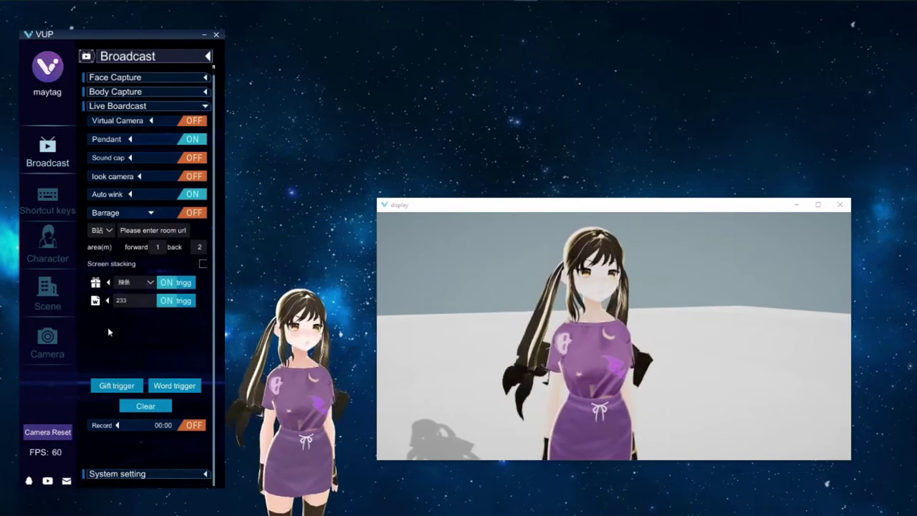
# Step: Open the shortcut key list and try the assigned N, S, I and F shortcuts on the avatar
pyautogui.click(48, 199)
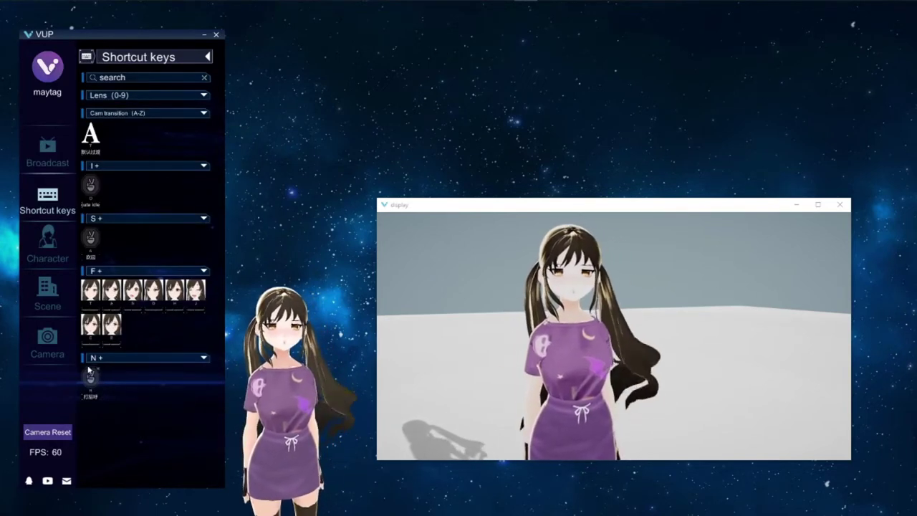
pyautogui.press('n')
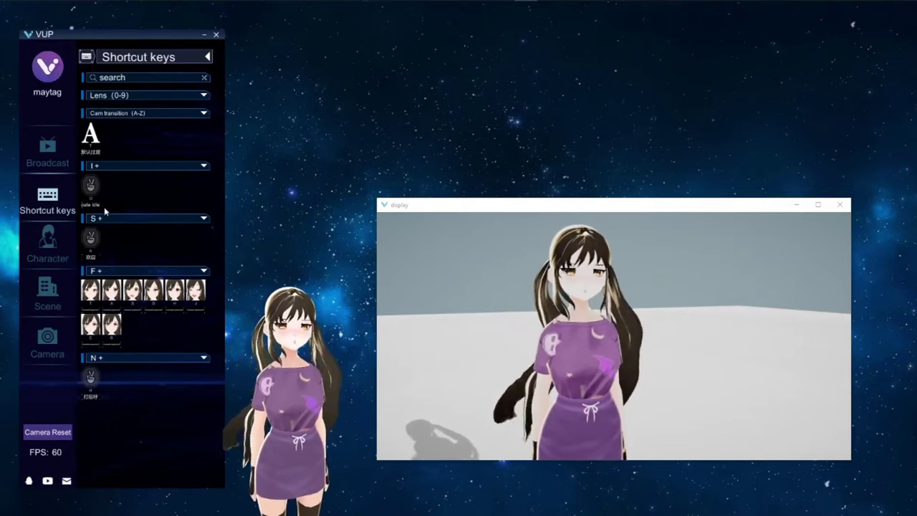
pyautogui.press('s')
pyautogui.press('4')
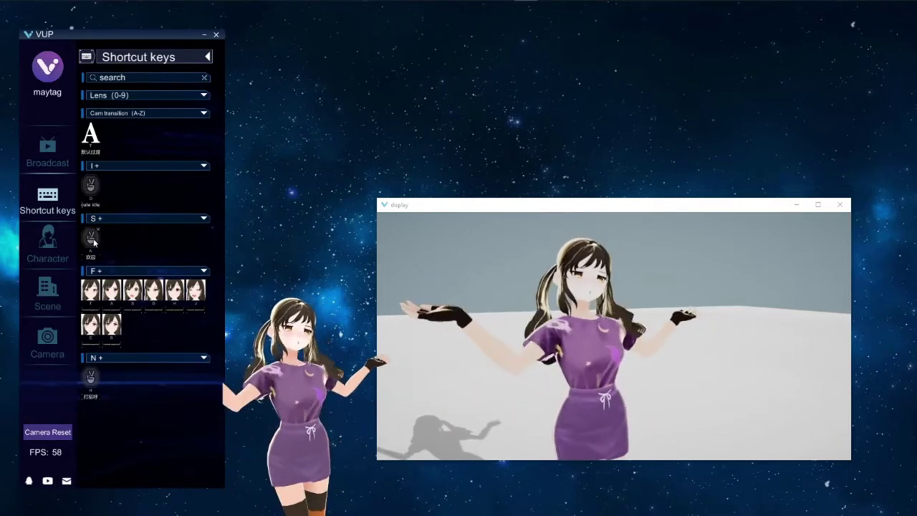
pyautogui.press('i')
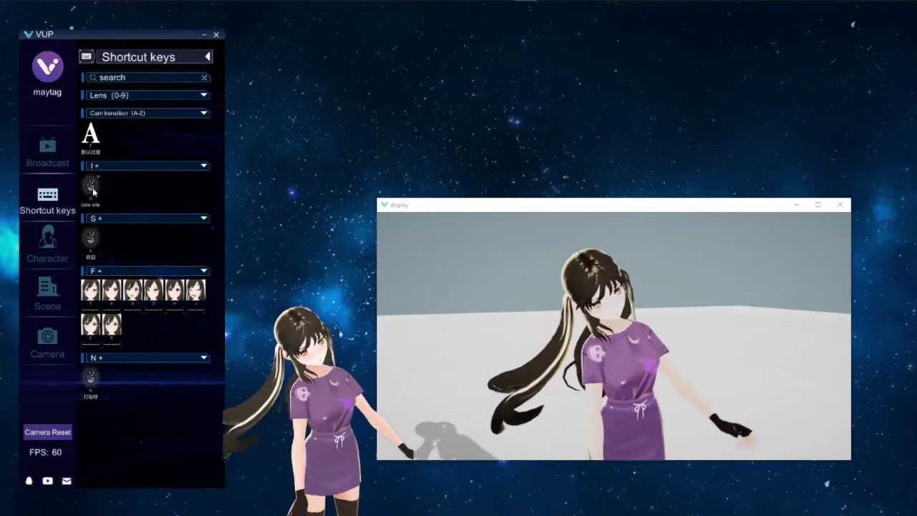
pyautogui.press('f')
pyautogui.press('s')
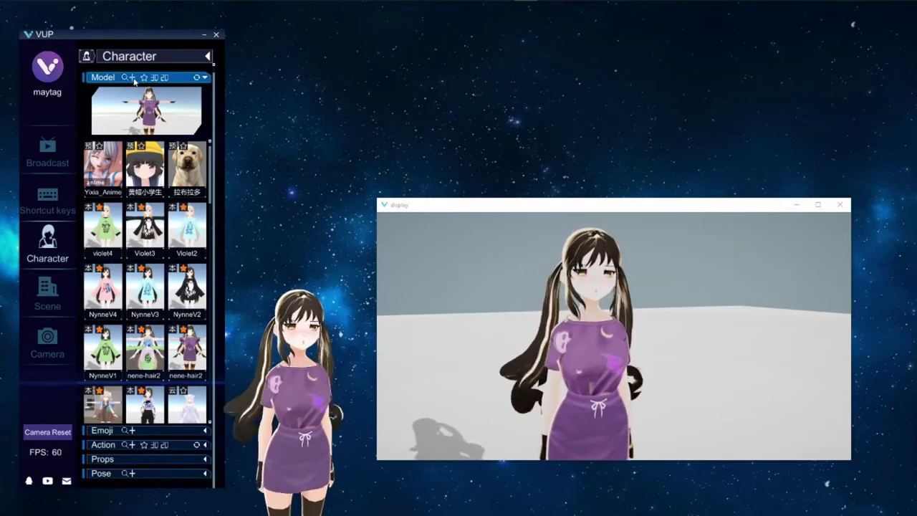
# Step: Import the avatar file nynne-hair1-spooky-v1.vrm as a new character model
pyautogui.click(133, 78)
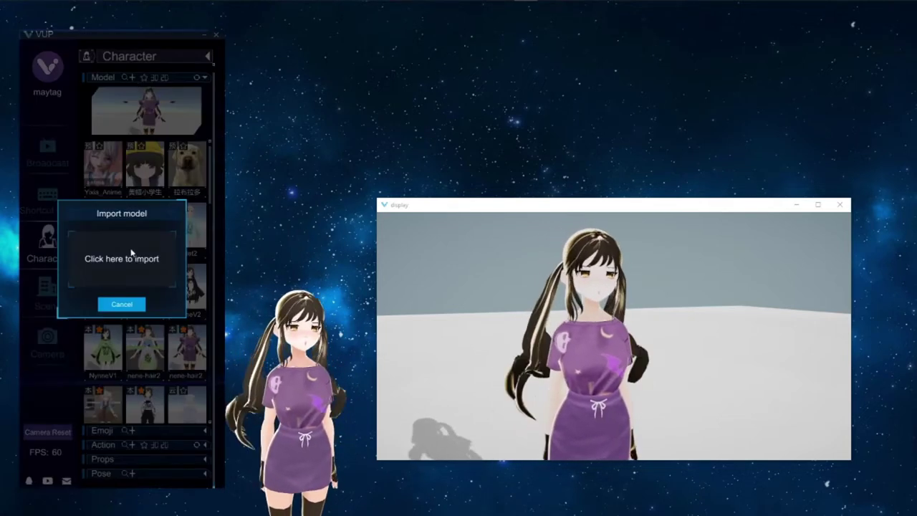
pyautogui.click(124, 267)
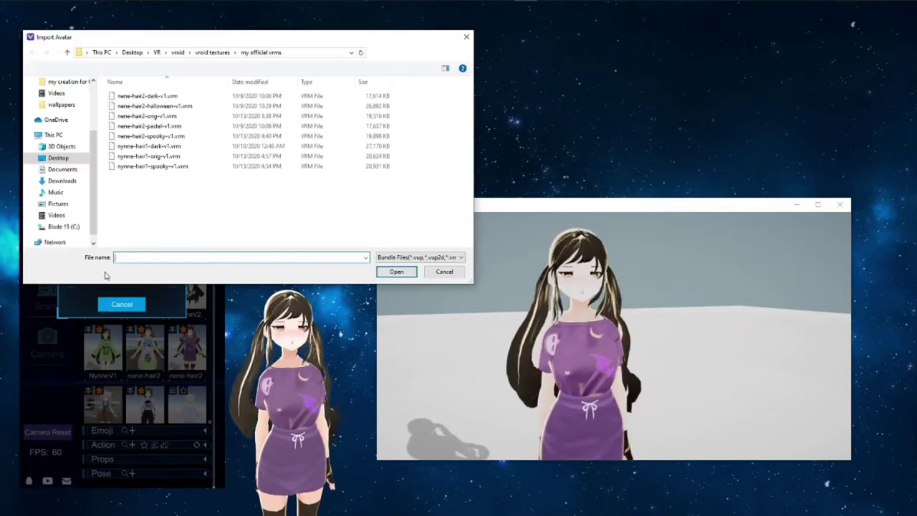
pyautogui.click(152, 165)
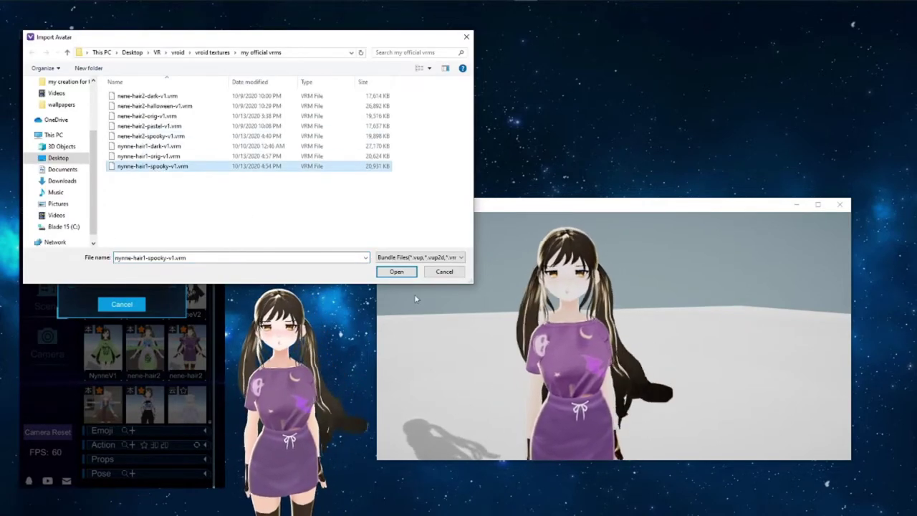
pyautogui.click(396, 271)
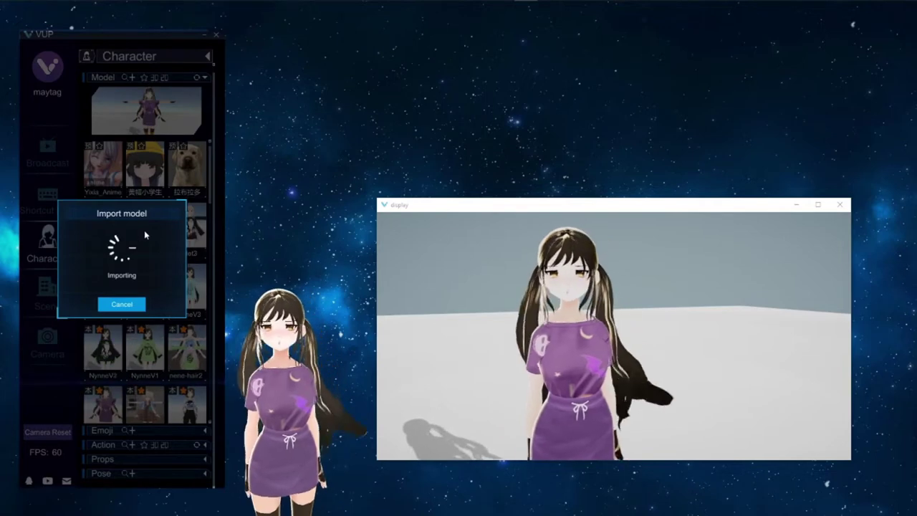
# Step: Examine the blink, look camera, surface capture and sound capture channels in the imported model's channel mapping
pyautogui.scroll(-3, 184, 184)
pyautogui.scroll(-10, 185, 183)
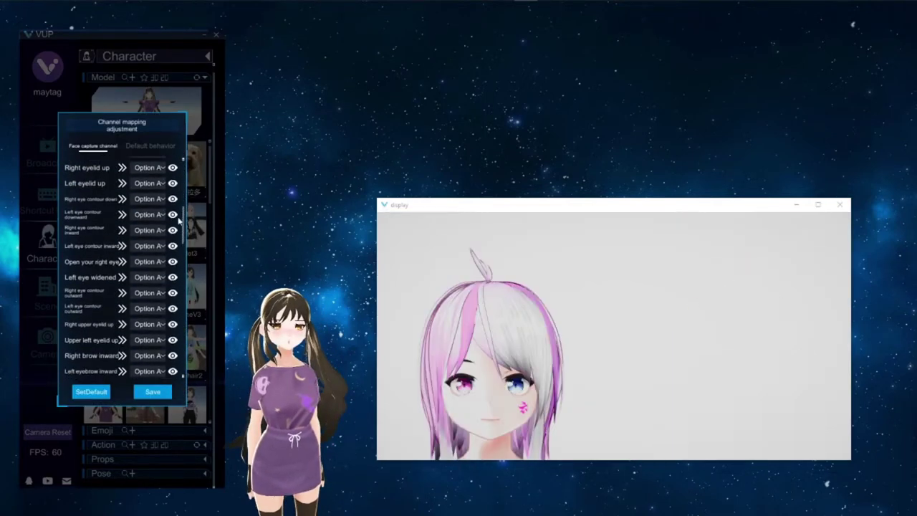
pyautogui.scroll(-15, 175, 249)
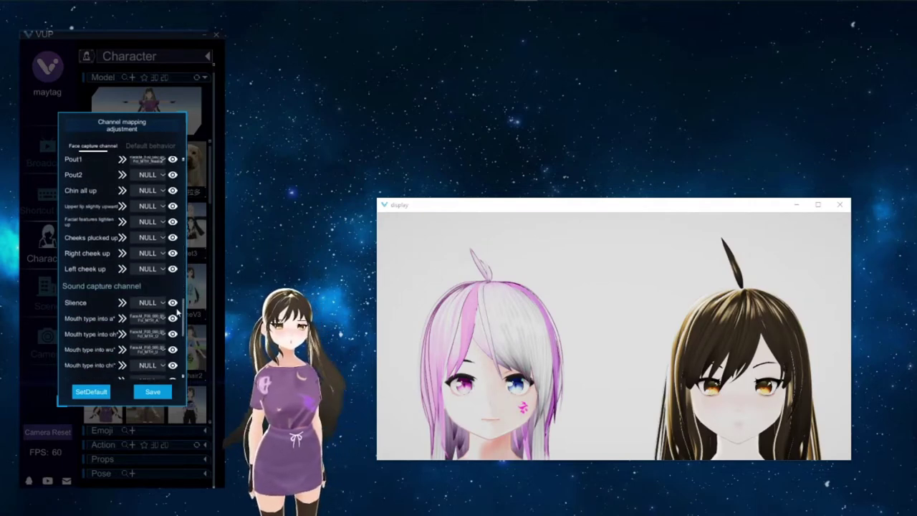
pyautogui.moveTo(180, 345); pyautogui.dragTo(182, 156)
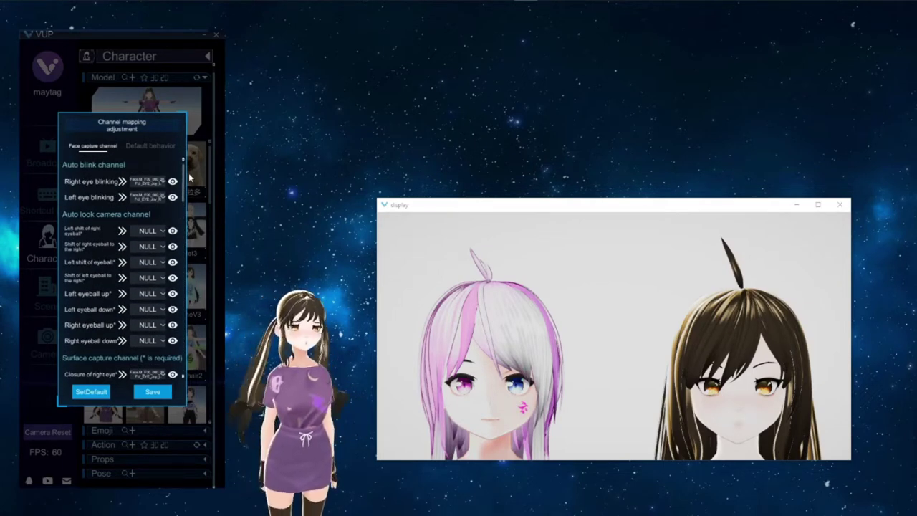
pyautogui.scroll(-5, 184, 174)
pyautogui.scroll(5, 185, 175)
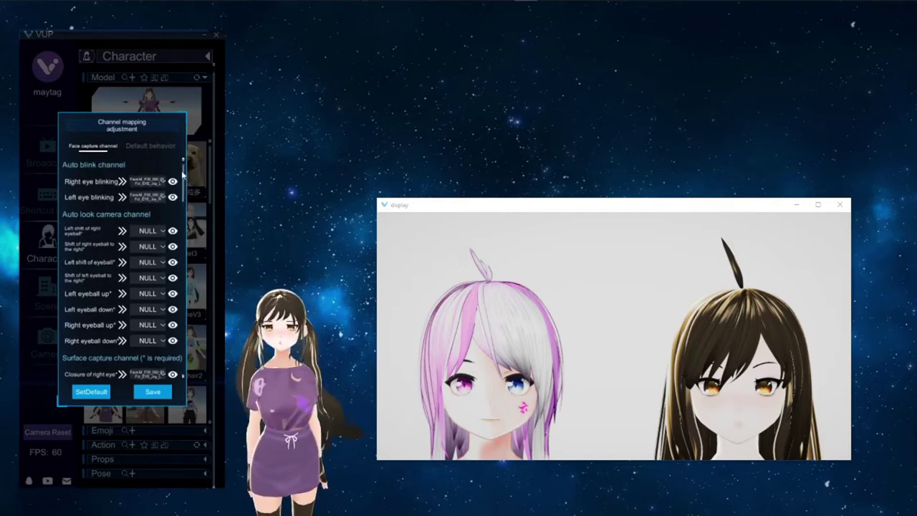
pyautogui.moveTo(181, 170); pyautogui.dragTo(186, 205)
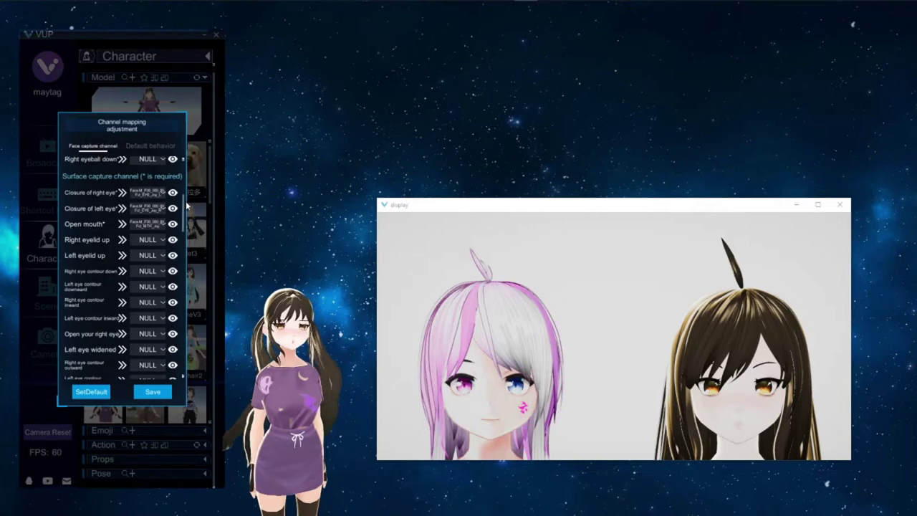
# Step: Check the blendshape choices for the left eye and right eye closure channels
pyautogui.click(162, 208)
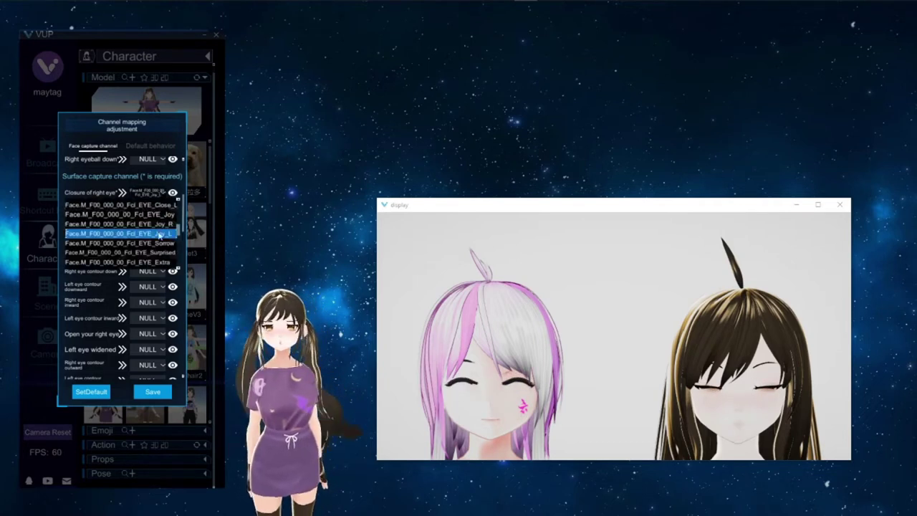
pyautogui.click(184, 208)
pyautogui.click(157, 192)
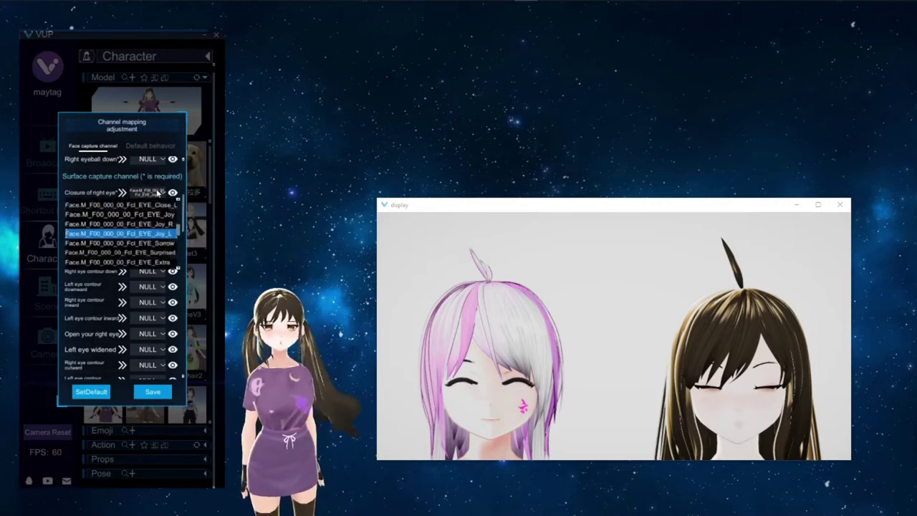
pyautogui.click(158, 192)
# Step: Preview the right eyebrow up channel and map the left eyebrow up channel to Fcl_ALL_Joy
pyautogui.scroll(-10, 87, 212)
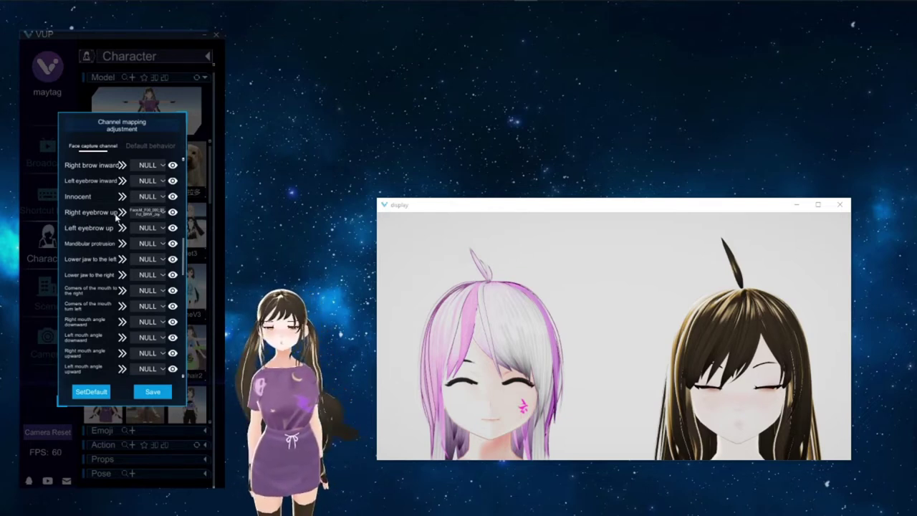
pyautogui.click(155, 214)
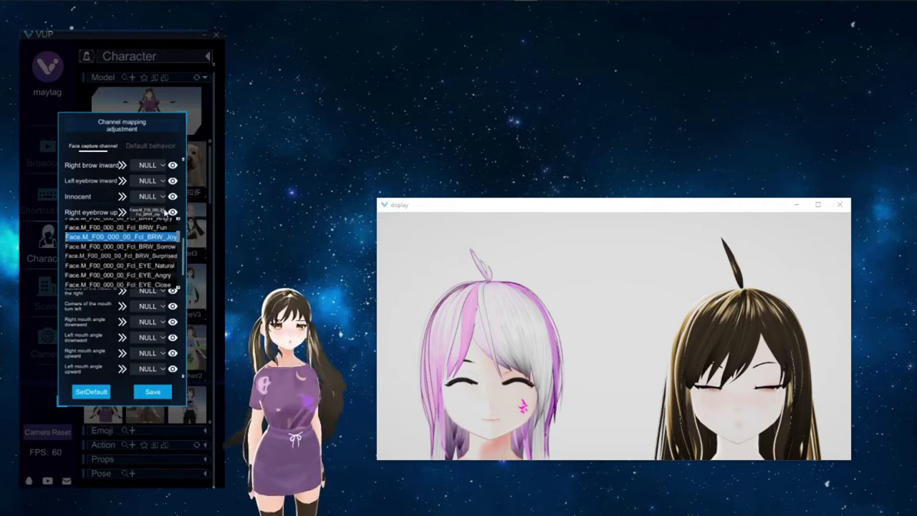
pyautogui.click(174, 215)
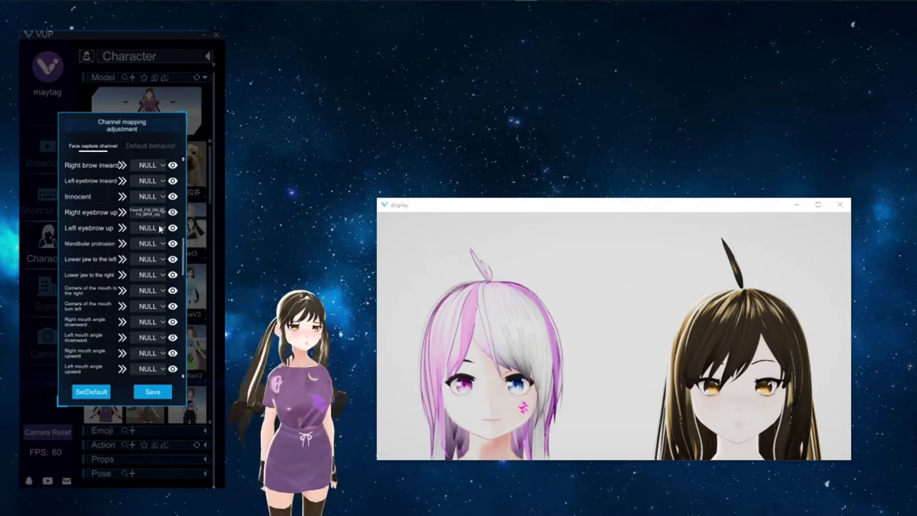
pyautogui.click(160, 228)
pyautogui.click(156, 267)
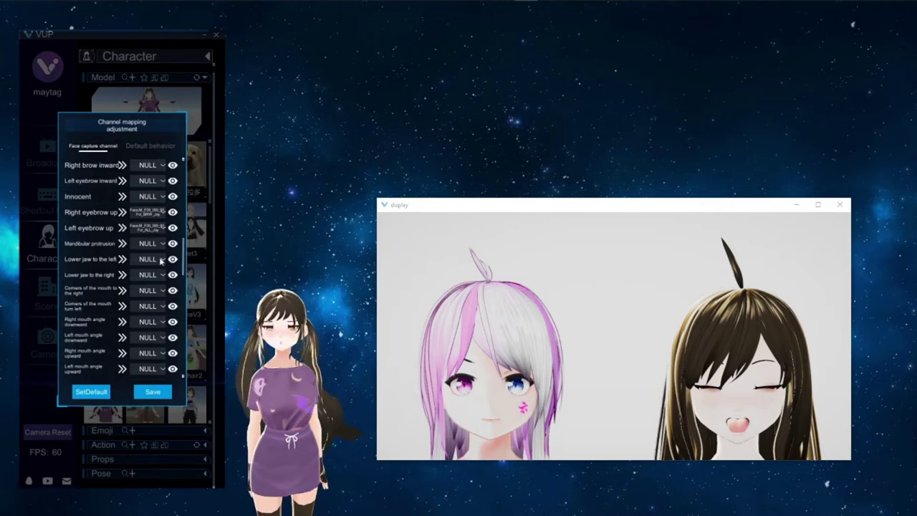
# Step: Review the remaining mouth and cheek channels, save the channel mapping and finish the model import
pyautogui.scroll(-3, 183, 247)
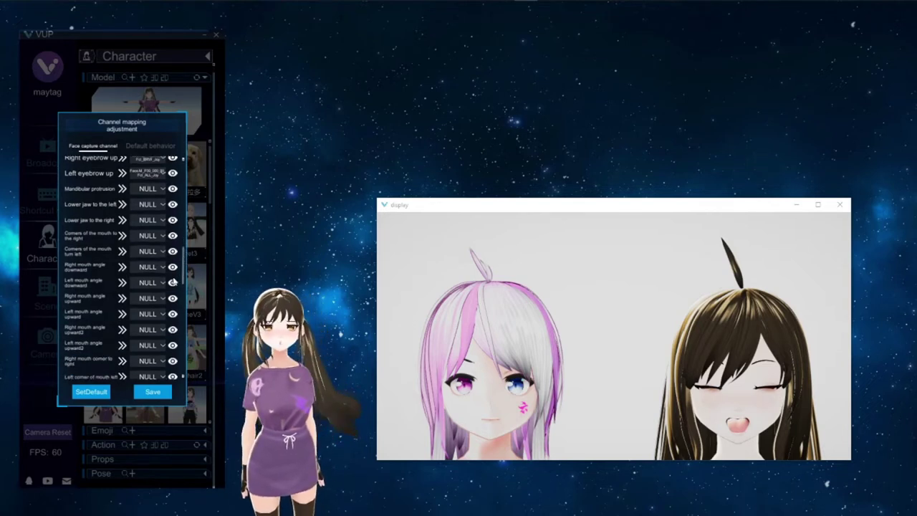
pyautogui.scroll(-10, 184, 266)
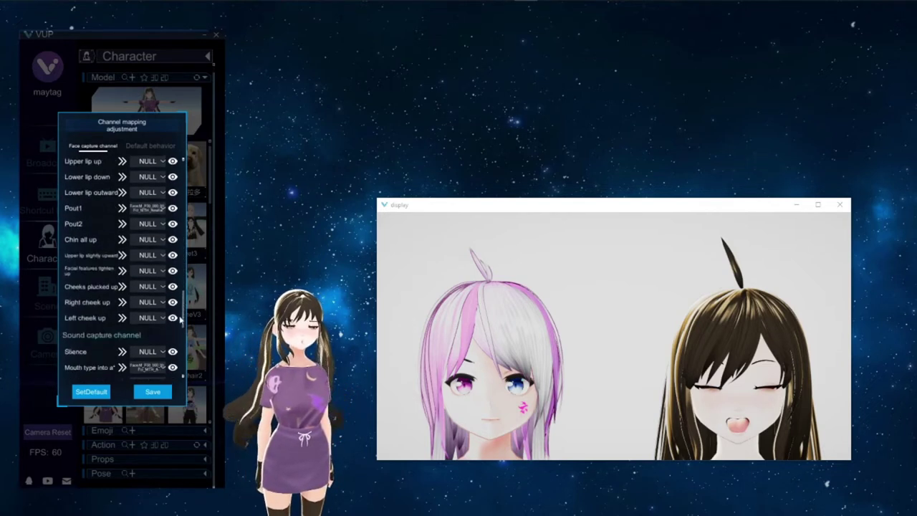
pyautogui.click(157, 392)
pyautogui.click(119, 287)
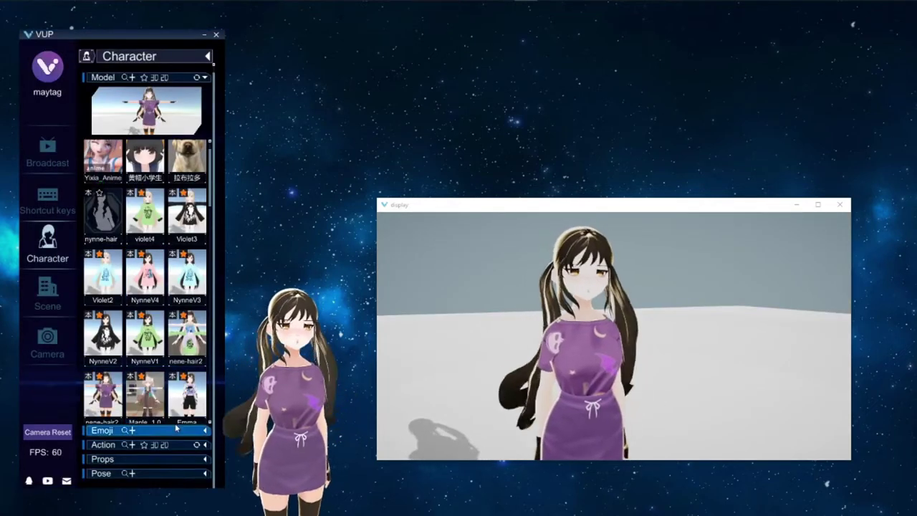
# Step: Inspect the new expression form in the character's emoji section and close the section
pyautogui.click(177, 430)
pyautogui.click(133, 144)
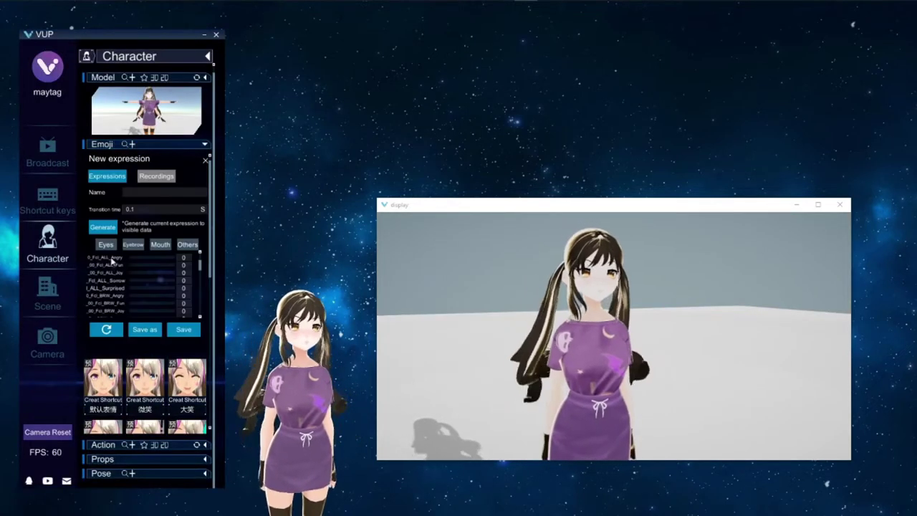
pyautogui.click(188, 145)
pyautogui.click(189, 145)
# Step: Browse the character's action library and play the 千本桜 action and the action beneath badapple's neighbouring dances
pyautogui.click(190, 159)
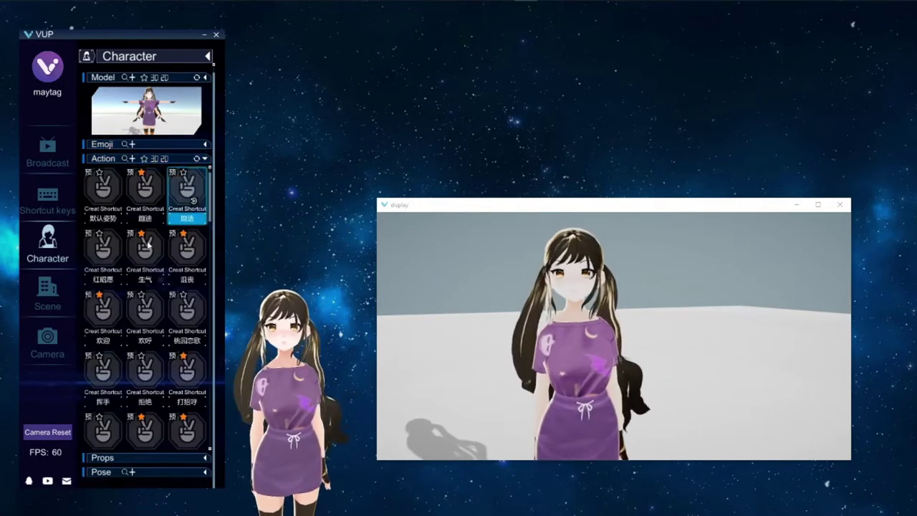
pyautogui.scroll(-5, 131, 259)
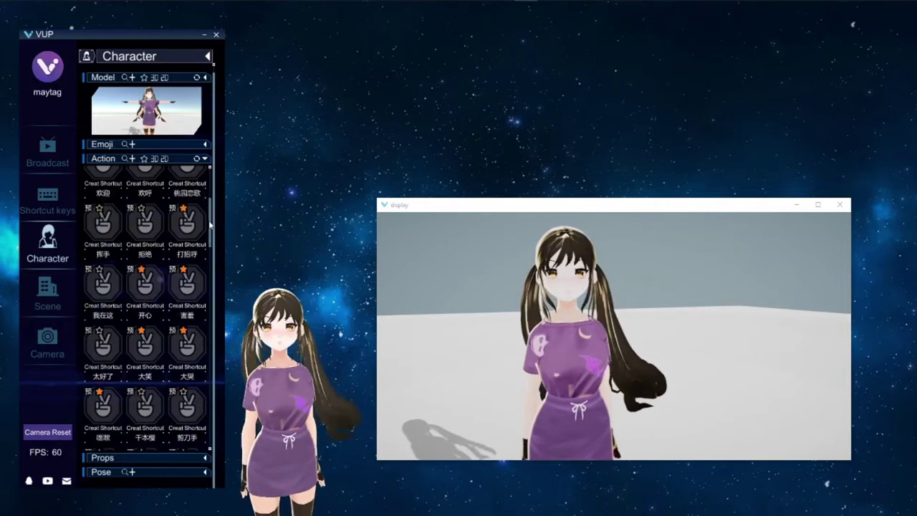
pyautogui.scroll(-5, 210, 228)
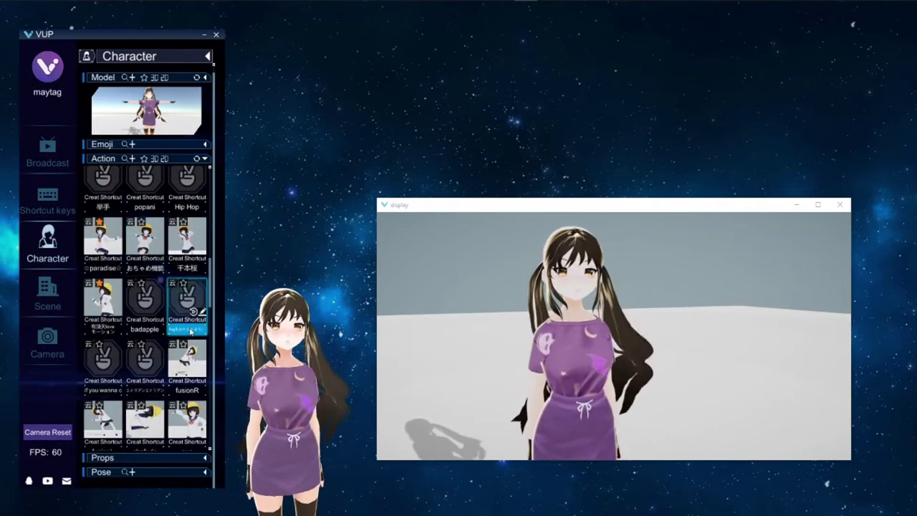
pyautogui.click(180, 245)
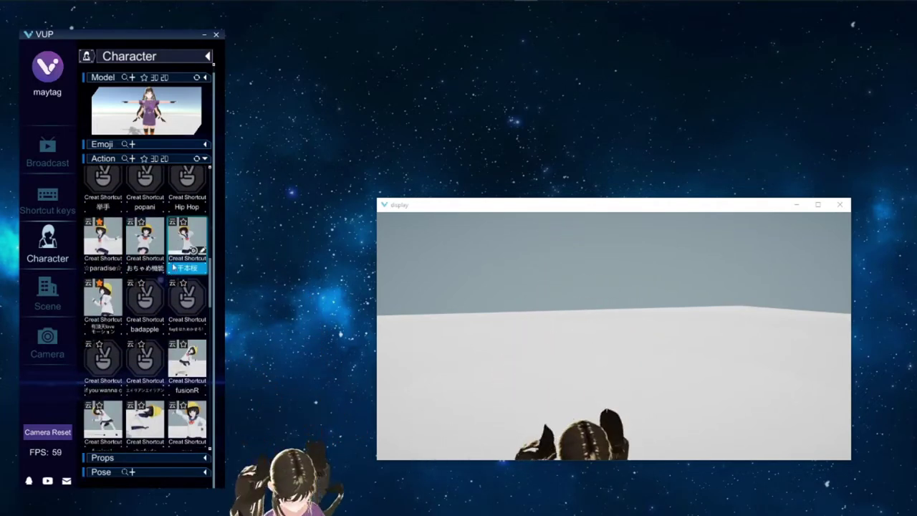
pyautogui.click(179, 309)
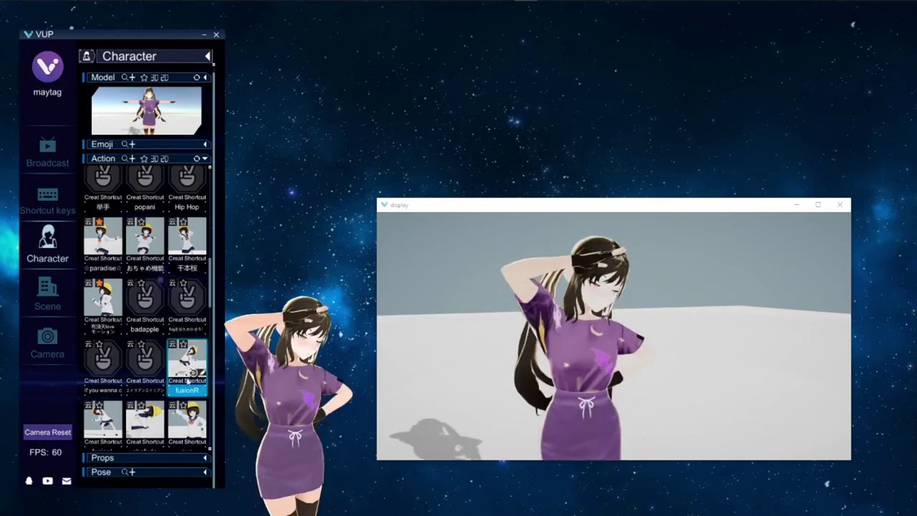
# Step: Play the fusionR, nuo and hello! actions on the avatar
pyautogui.scroll(-1, 193, 315)
pyautogui.click(194, 344)
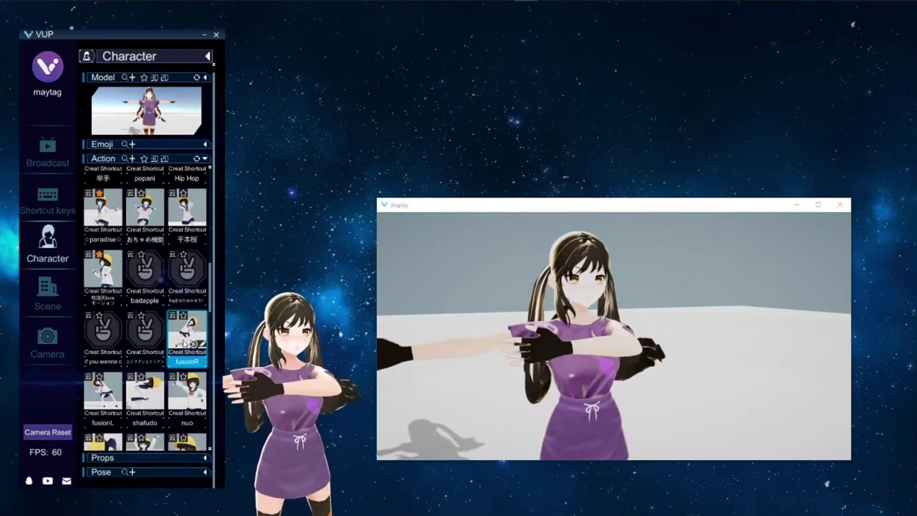
pyautogui.click(179, 396)
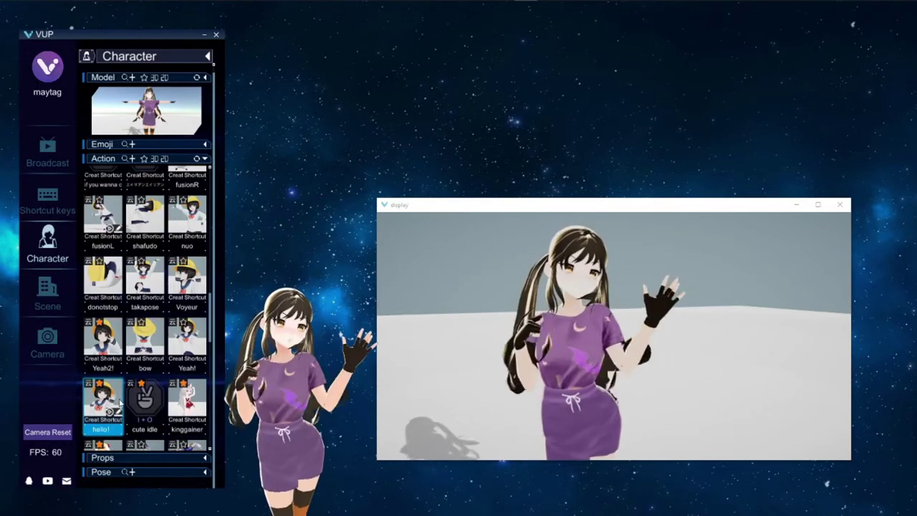
pyautogui.scroll(-2, 120, 400)
pyautogui.click(120, 401)
pyautogui.scroll(-2, 119, 400)
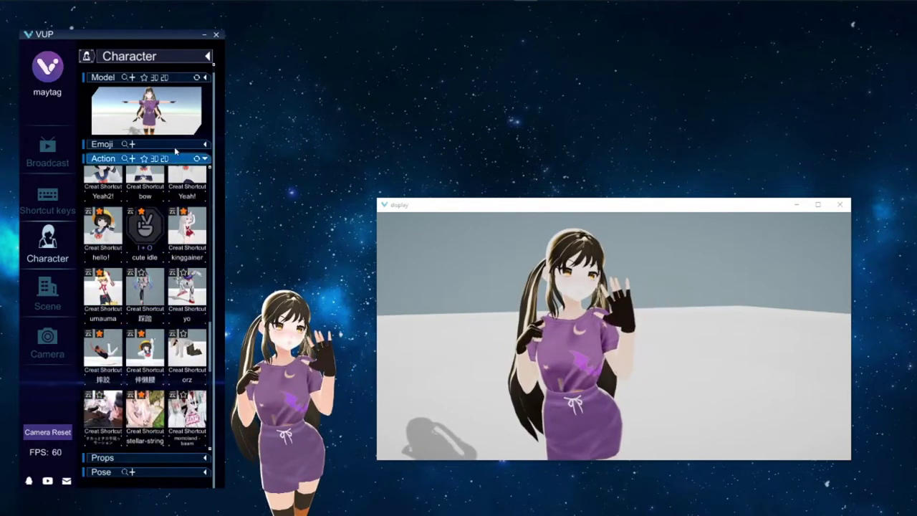
# Step: Look through the character's props and pose sections
pyautogui.click(150, 158)
pyautogui.click(154, 173)
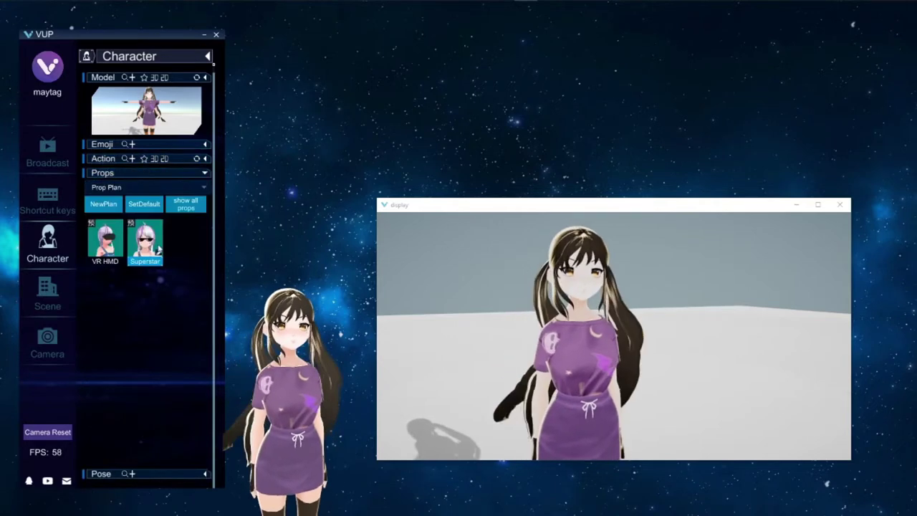
pyautogui.click(157, 173)
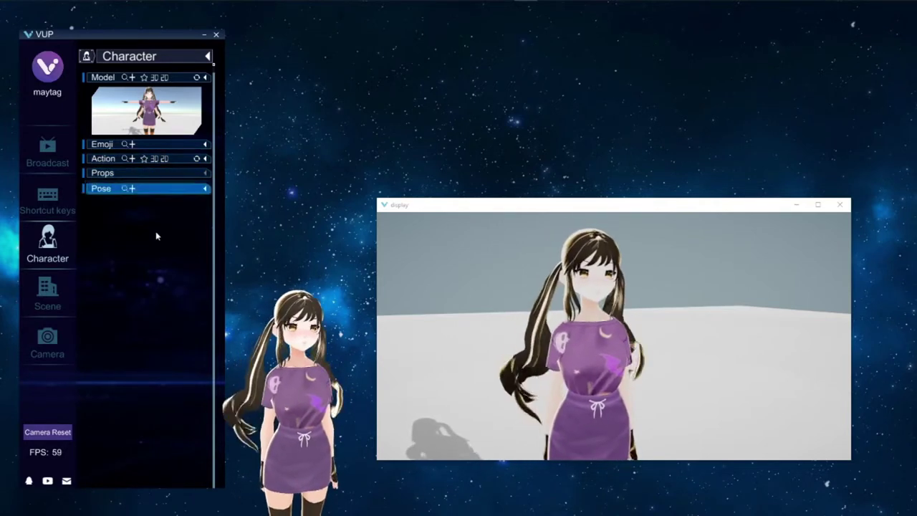
pyautogui.click(164, 189)
pyautogui.click(143, 187)
# Step: Close the character section and browse the thumbnails in the scene library
pyautogui.click(47, 290)
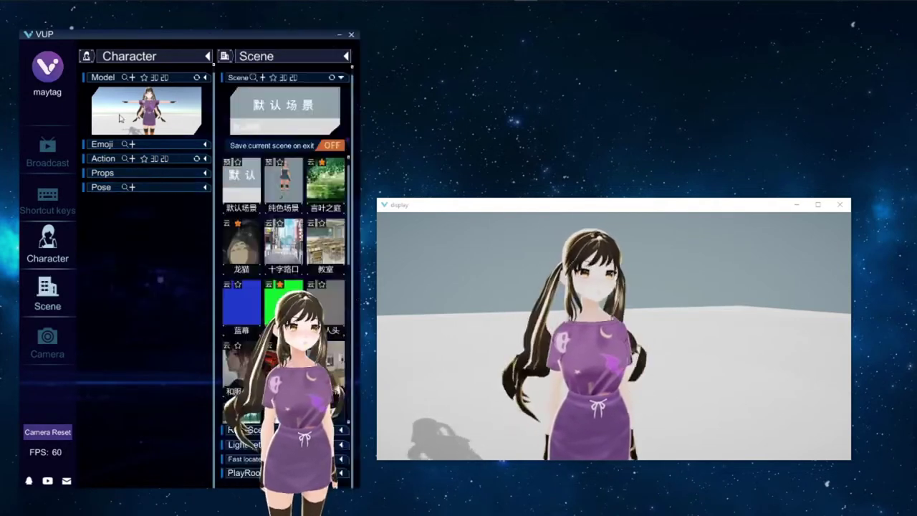
pyautogui.click(71, 242)
pyautogui.click(102, 240)
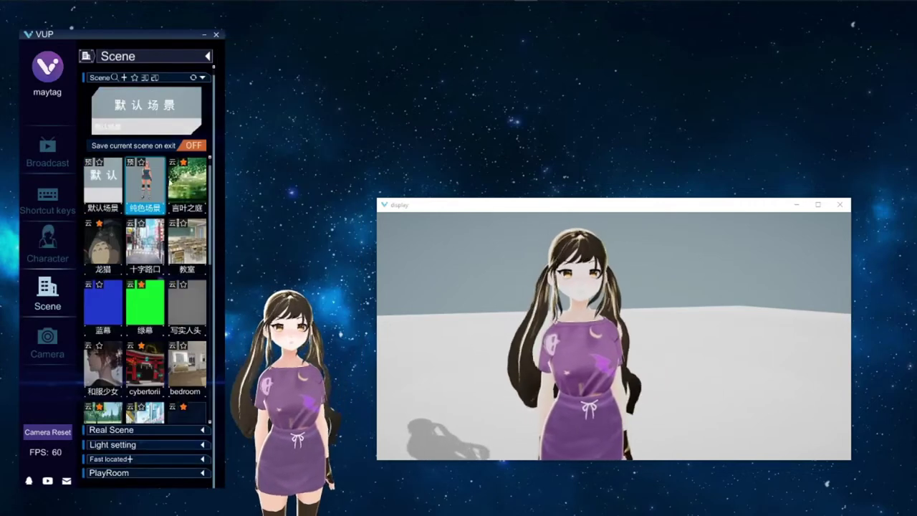
pyautogui.scroll(-3, 108, 370)
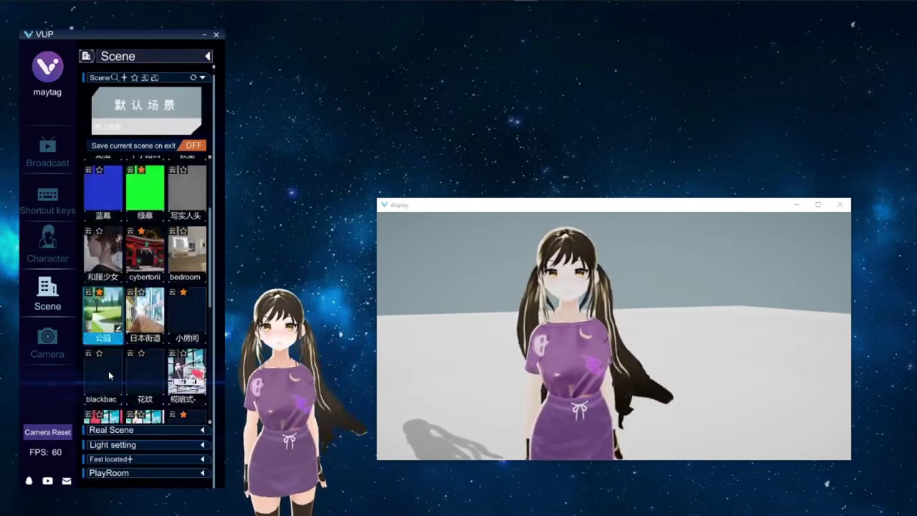
pyautogui.scroll(3, 120, 348)
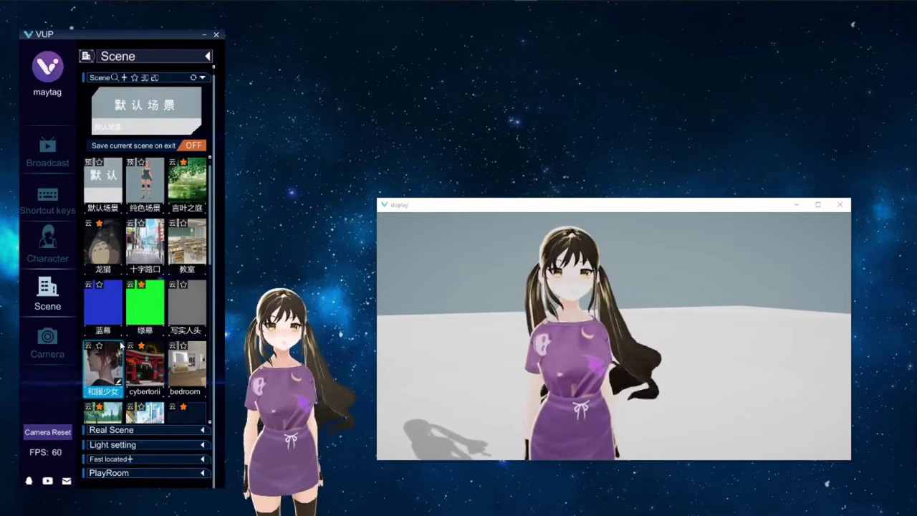
pyautogui.scroll(-8, 122, 346)
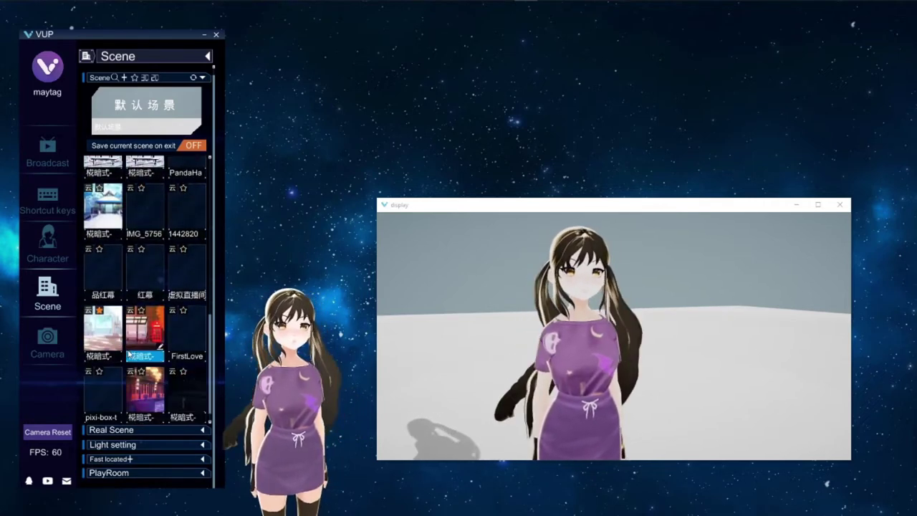
# Step: Look through the Real Scene, Light setting, Fast located and PlayRoom options of the scene section
pyautogui.click(111, 429)
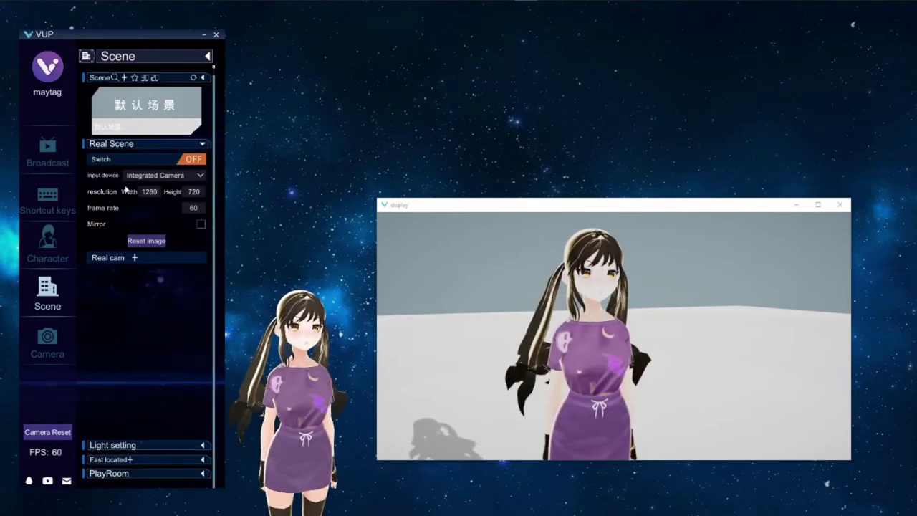
pyautogui.click(144, 445)
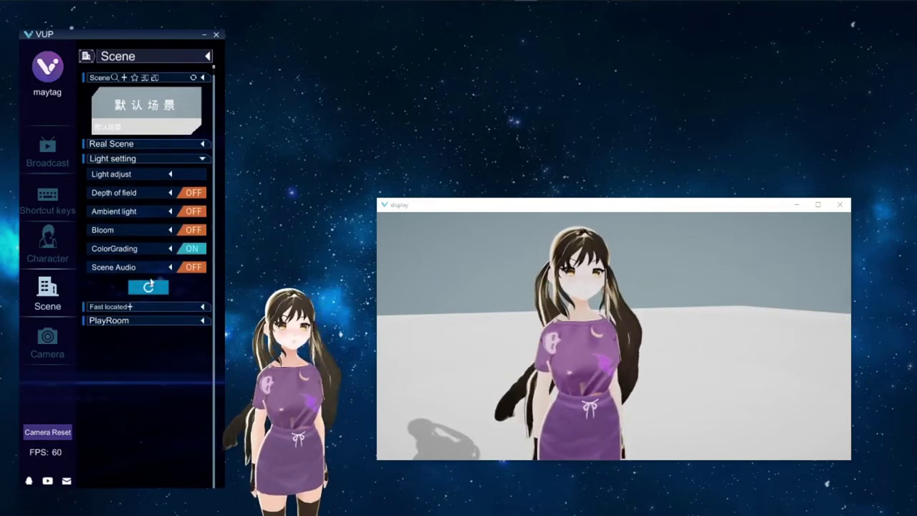
pyautogui.click(141, 307)
pyautogui.click(139, 369)
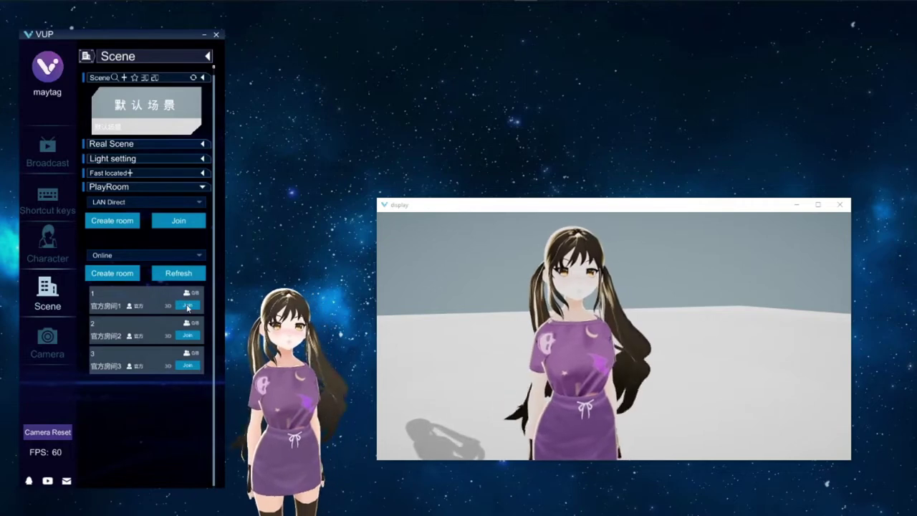
# Step: Inspect the available camera presets and close the scene section
pyautogui.click(48, 338)
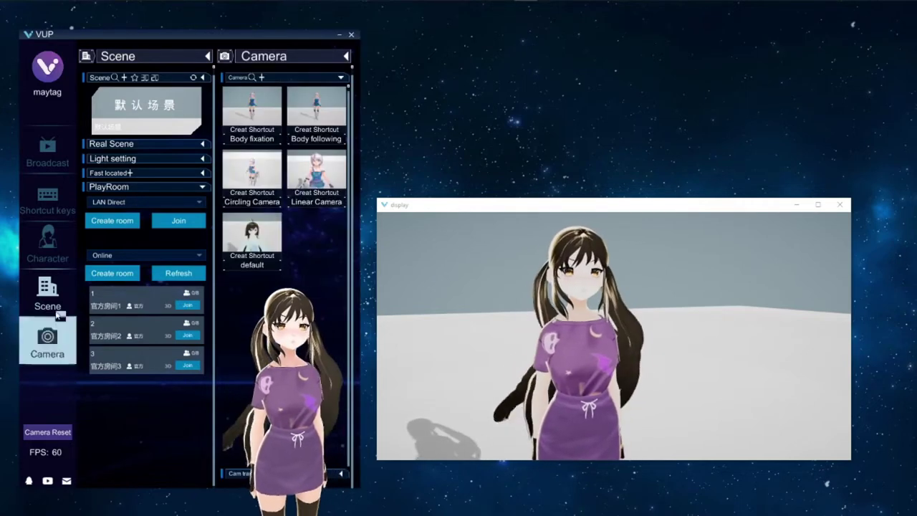
pyautogui.click(53, 308)
pyautogui.click(47, 341)
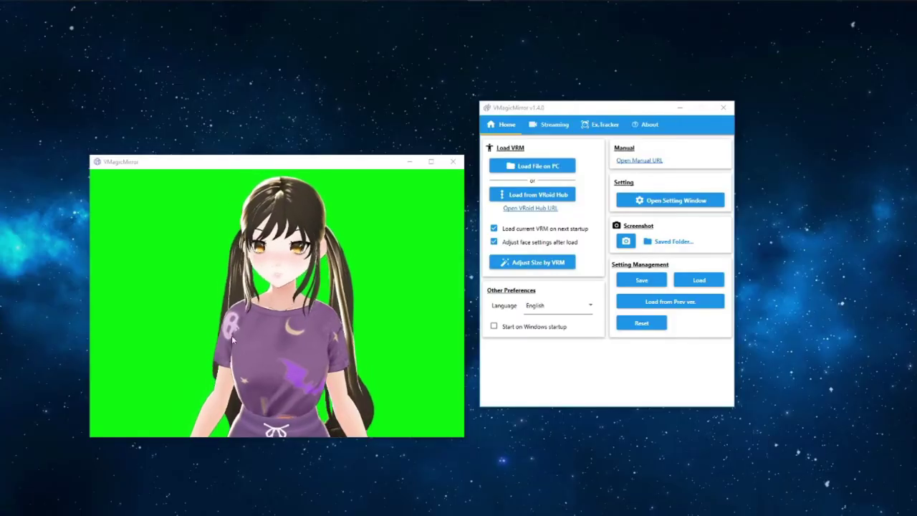
# Step: Switch to VMagicMirror, reposition its avatar and control windows, and check the interface language choices
pyautogui.moveTo(364, 156); pyautogui.dragTo(338, 161)
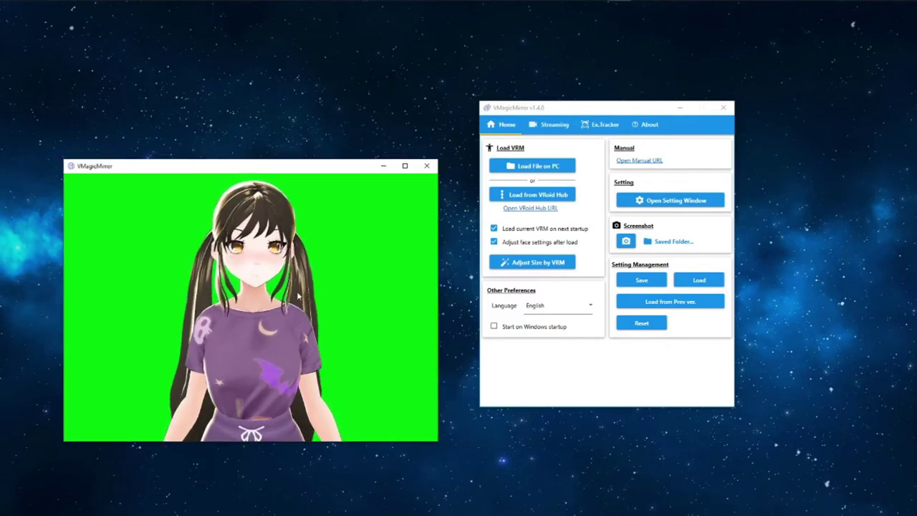
pyautogui.moveTo(635, 112); pyautogui.dragTo(614, 123)
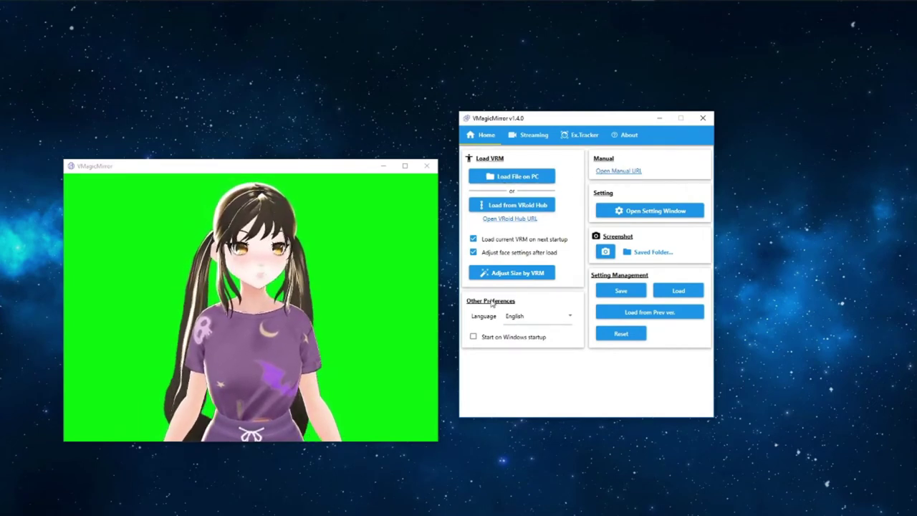
pyautogui.click(563, 318)
pyautogui.click(527, 316)
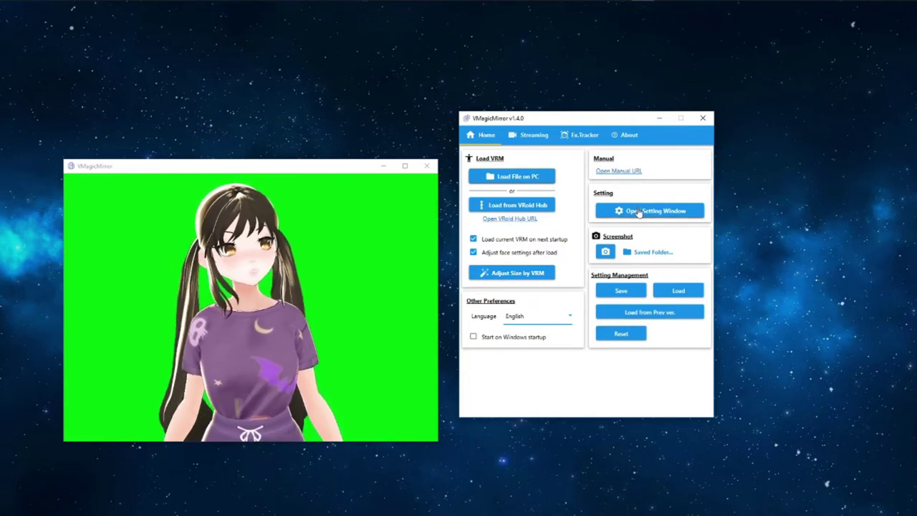
# Step: Enable the transparent avatar window in the streaming options and move the character to the desktop's lower-left corner
pyautogui.click(531, 134)
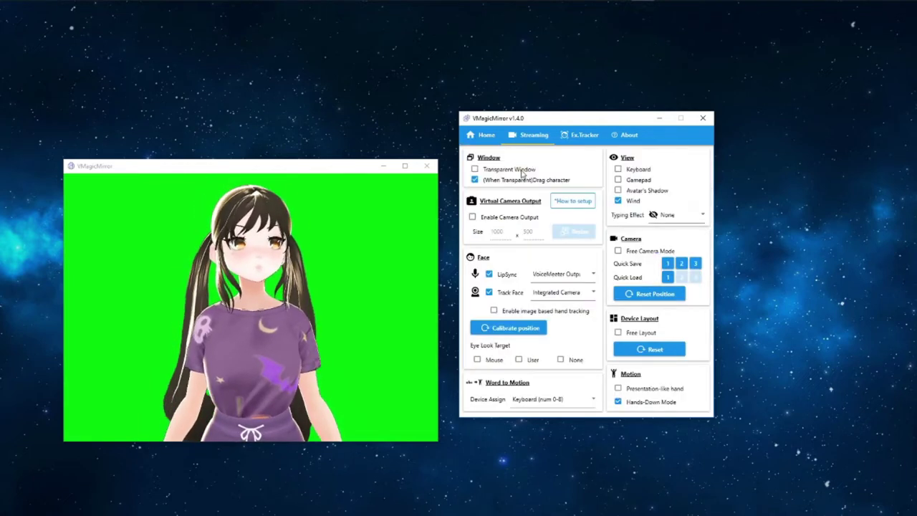
pyautogui.click(521, 172)
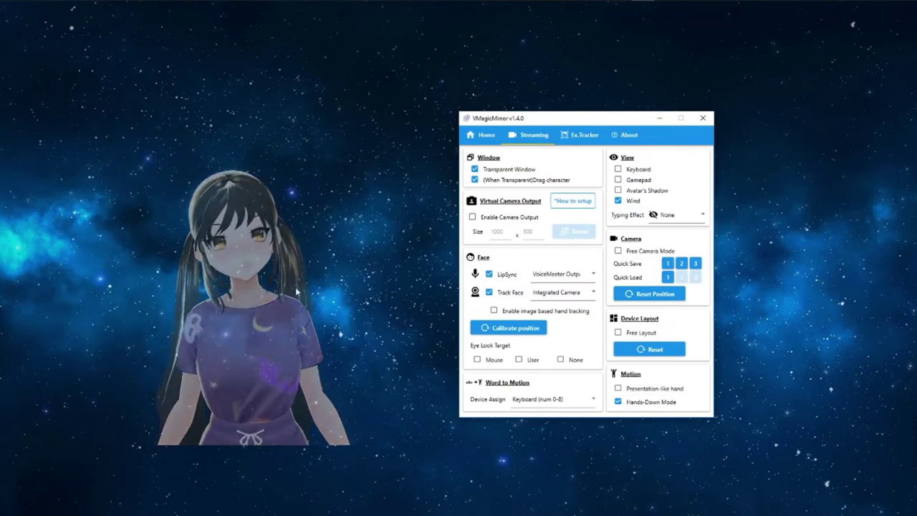
pyautogui.moveTo(289, 276); pyautogui.dragTo(142, 394)
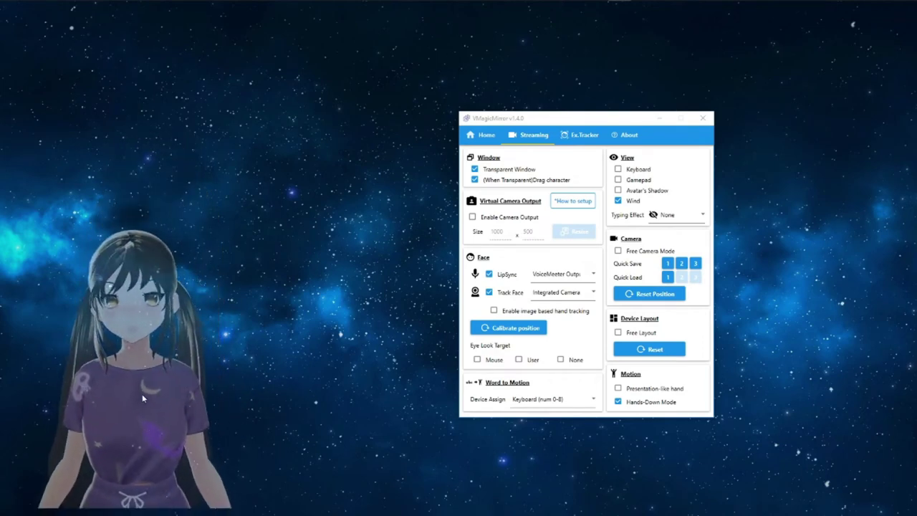
# Step: Toggle character dragging off and on, restore the opaque green window and move it back beside the control window
pyautogui.click(539, 180)
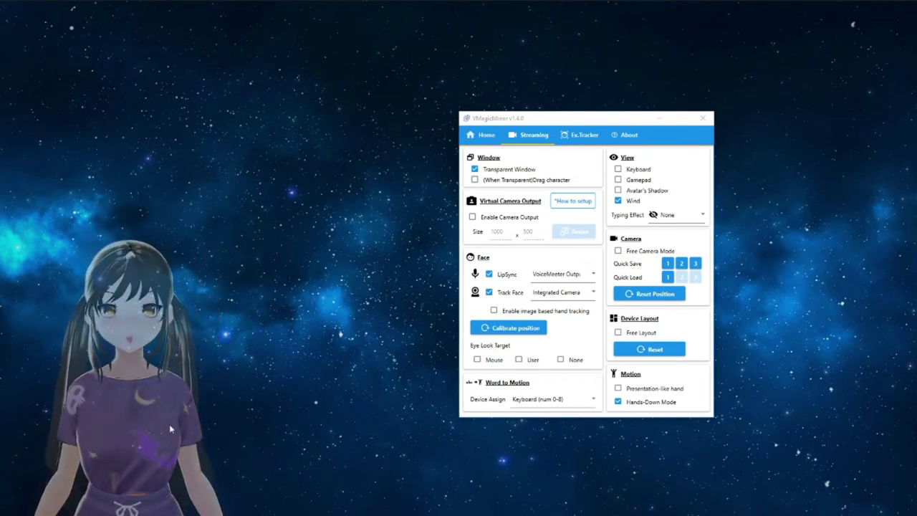
pyautogui.click(504, 179)
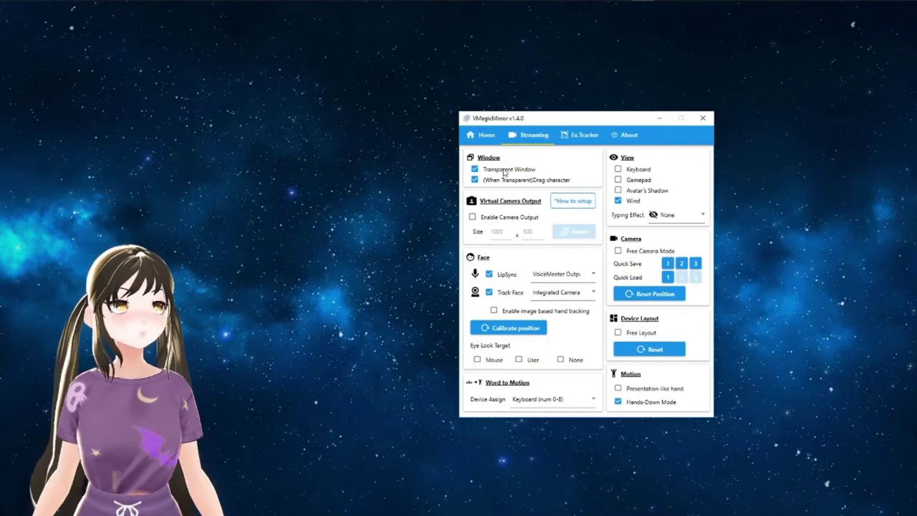
pyautogui.click(504, 171)
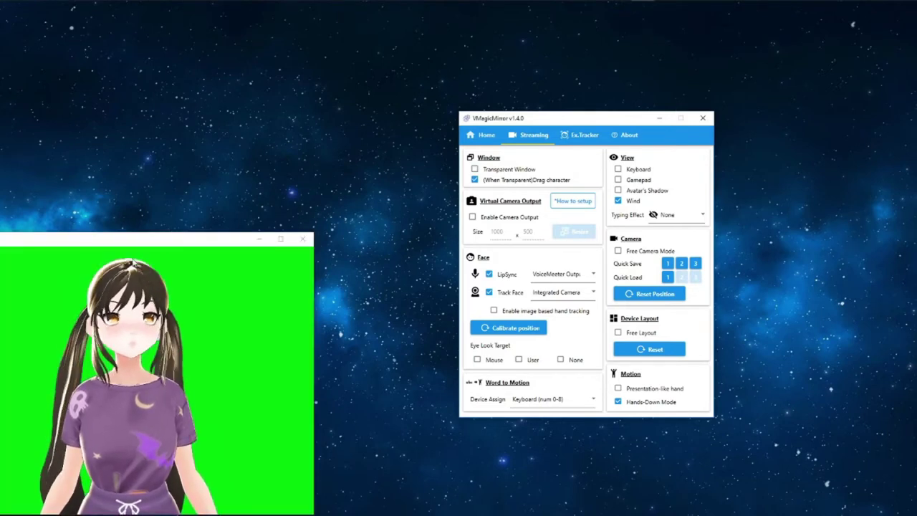
pyautogui.moveTo(144, 239); pyautogui.dragTo(243, 165)
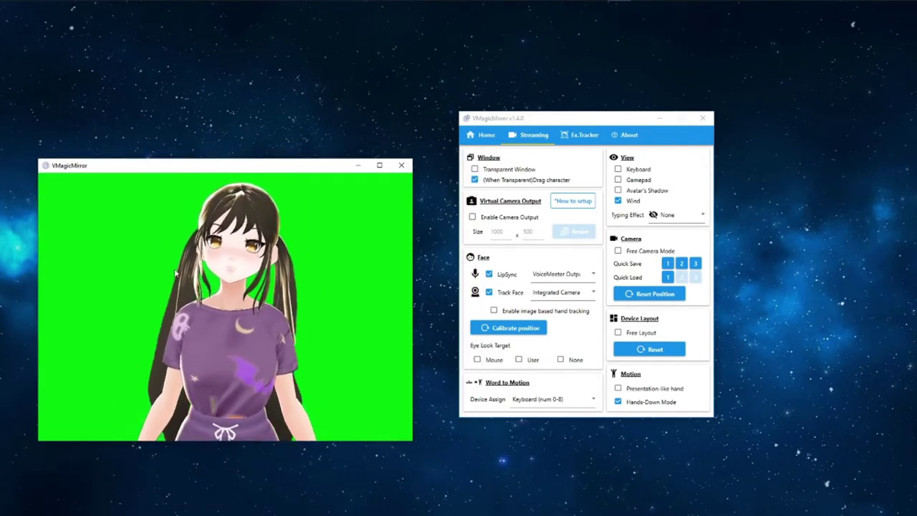
# Step: Make the avatar window transparent and show the virtual keyboard in front of the avatar
pyautogui.click(474, 169)
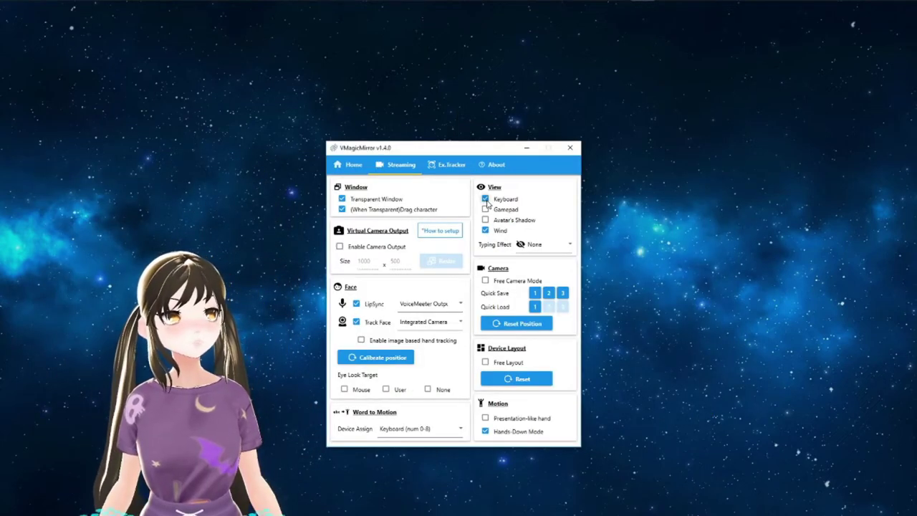
pyautogui.click(486, 199)
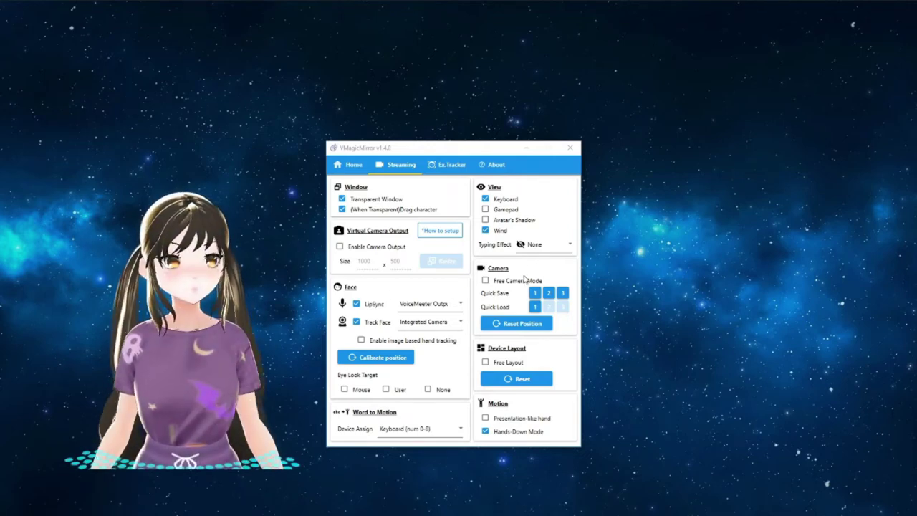
# Step: Enable Free Camera Mode and orbit the camera around the avatar to view it from different angles
pyautogui.click(510, 282)
pyautogui.click(204, 342)
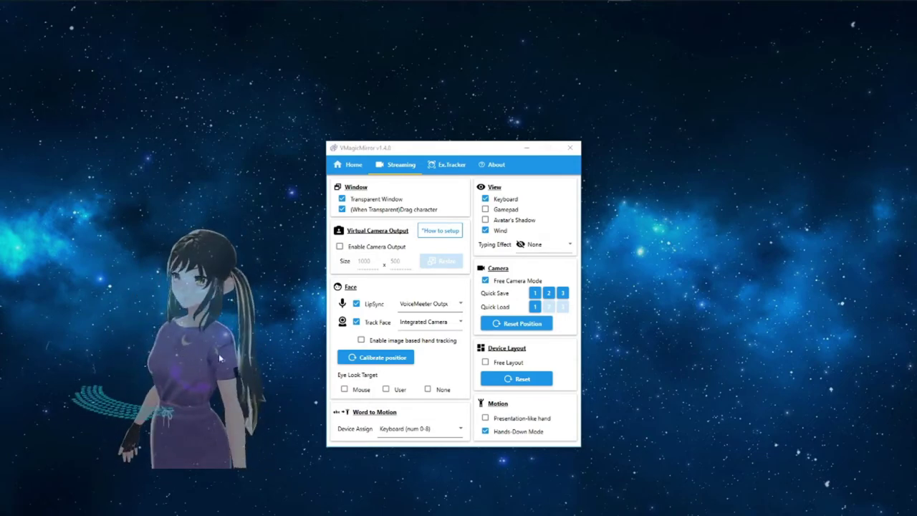
pyautogui.moveTo(208, 356); pyautogui.dragTo(199, 364, button='right')
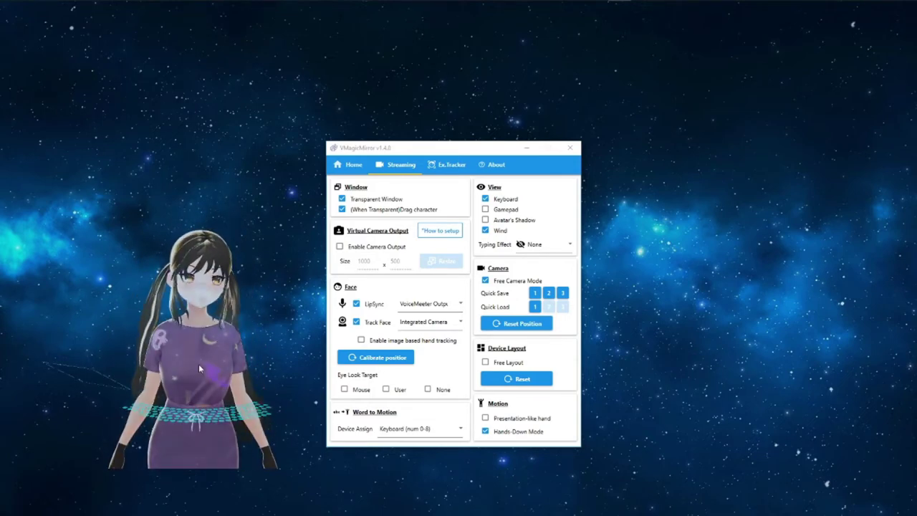
pyautogui.click(435, 343)
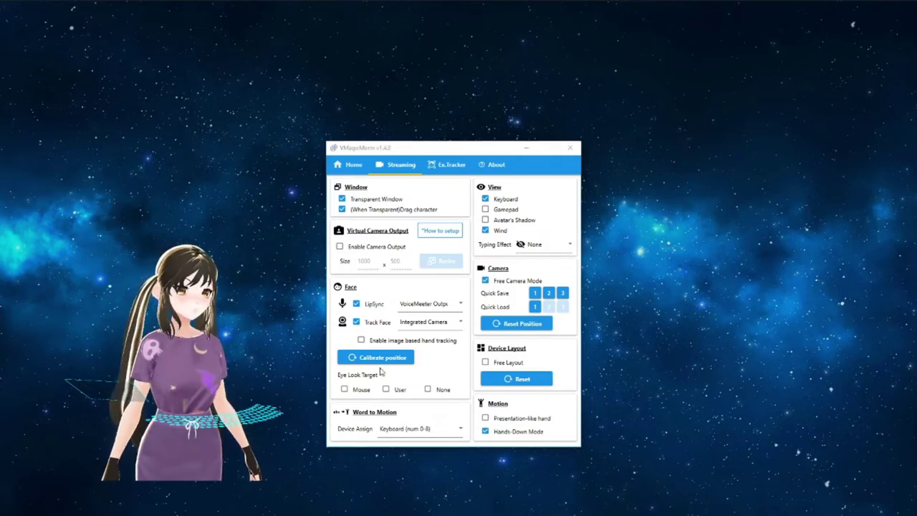
# Step: Look through the external tracker, app connection and face switch options
pyautogui.click(450, 165)
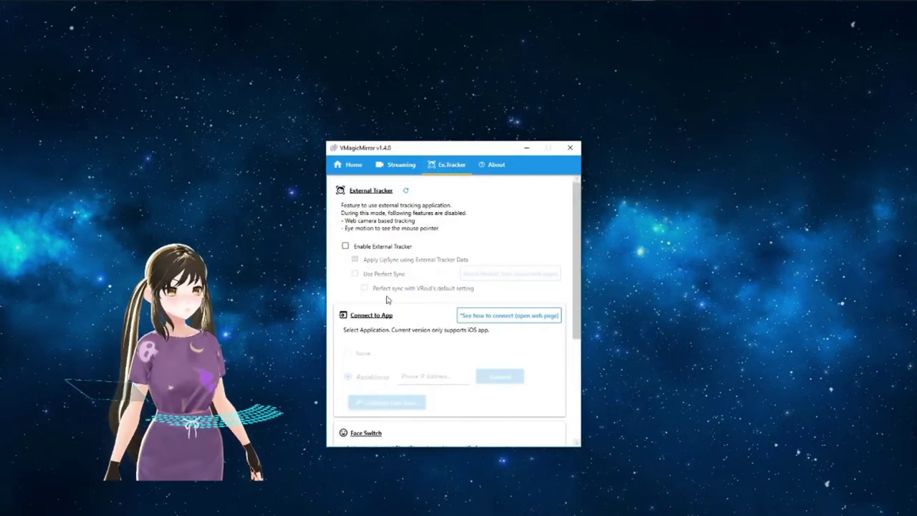
pyautogui.scroll(-5, 405, 351)
pyautogui.scroll(4, 394, 393)
pyautogui.scroll(1, 393, 391)
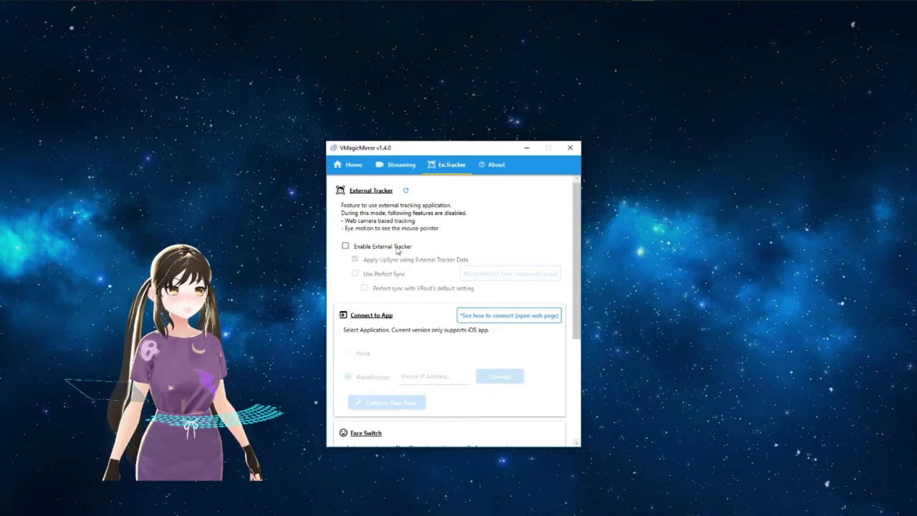
# Step: Open the detailed settings window and reposition it over the main control window
pyautogui.click(349, 166)
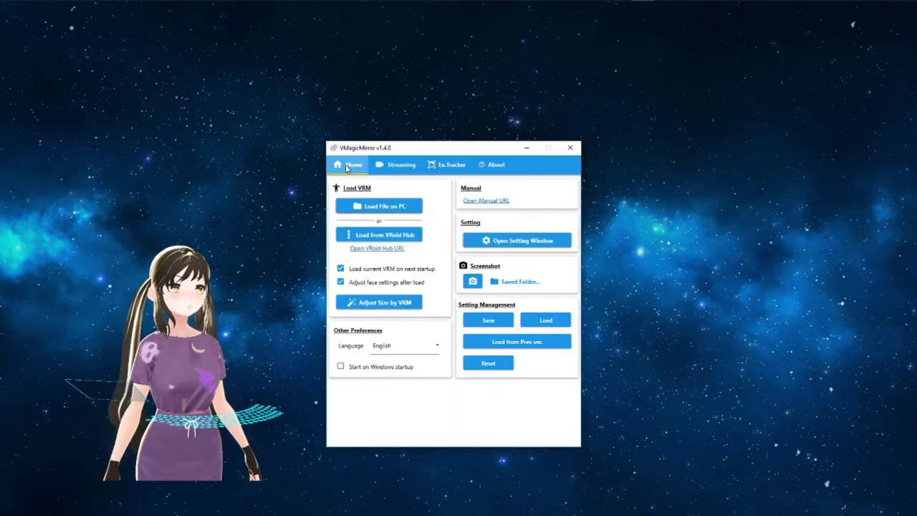
pyautogui.click(506, 242)
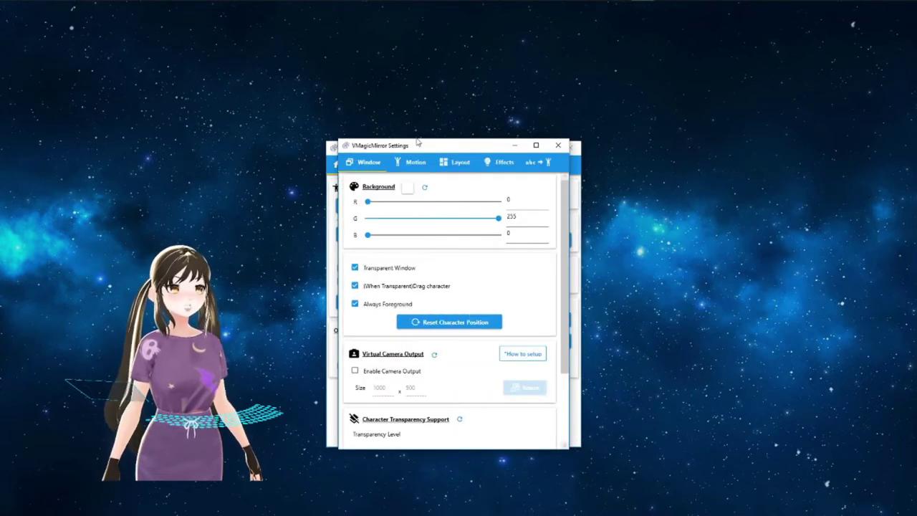
pyautogui.moveTo(417, 142); pyautogui.dragTo(420, 164)
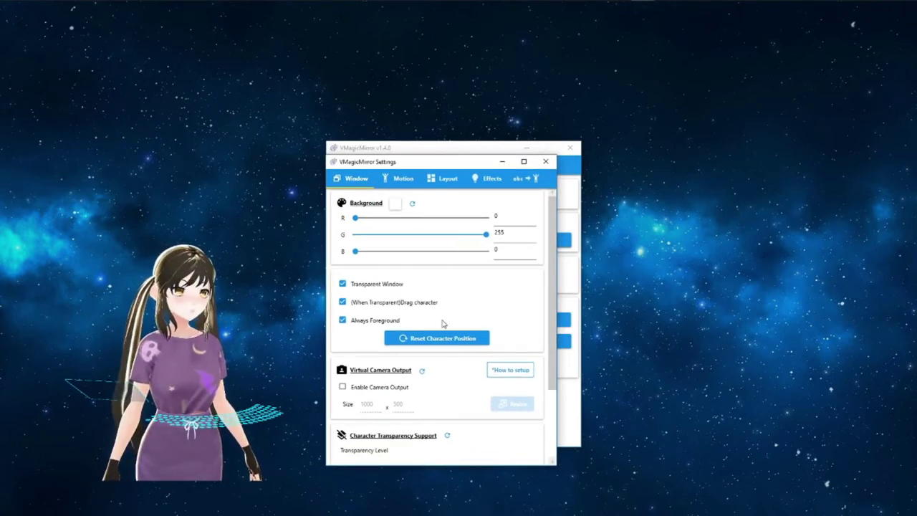
# Step: Turn off the transparent window and try the background color sliders, leaving the color at R 0, G 255, B 0
pyautogui.click(394, 284)
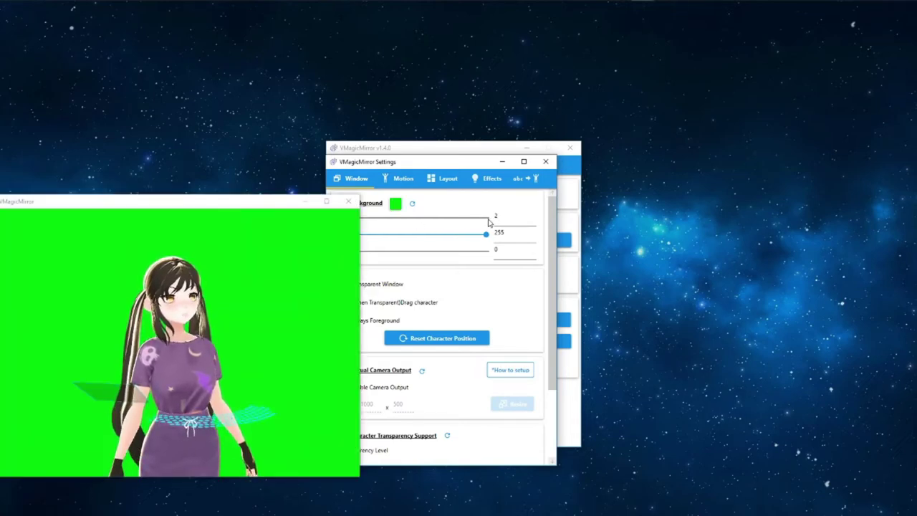
pyautogui.moveTo(477, 153); pyautogui.dragTo(526, 156)
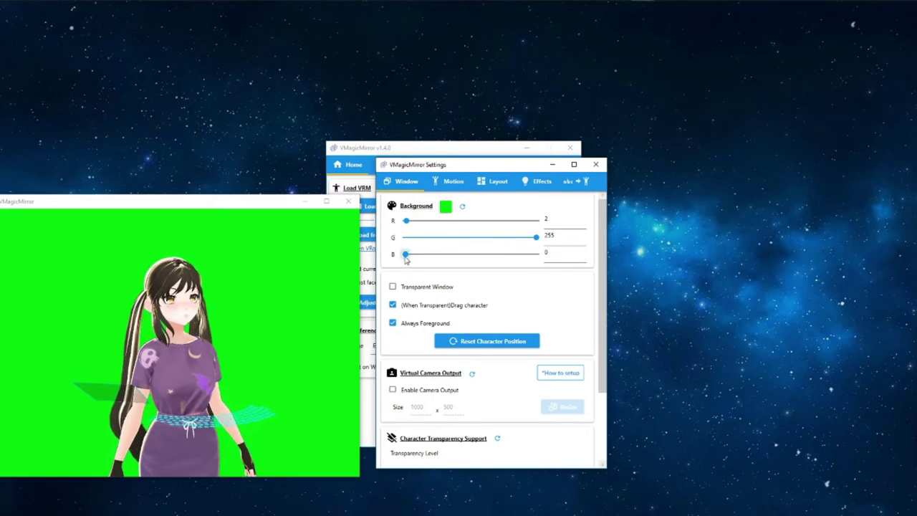
pyautogui.moveTo(536, 237)
pyautogui.mouseDown()
pyautogui.moveTo(403, 238)
pyautogui.moveTo(393, 223)
pyautogui.moveTo(414, 239)
pyautogui.moveTo(537, 237)
pyautogui.mouseUp()
pyautogui.moveTo(356, 254); pyautogui.dragTo(200, 258)
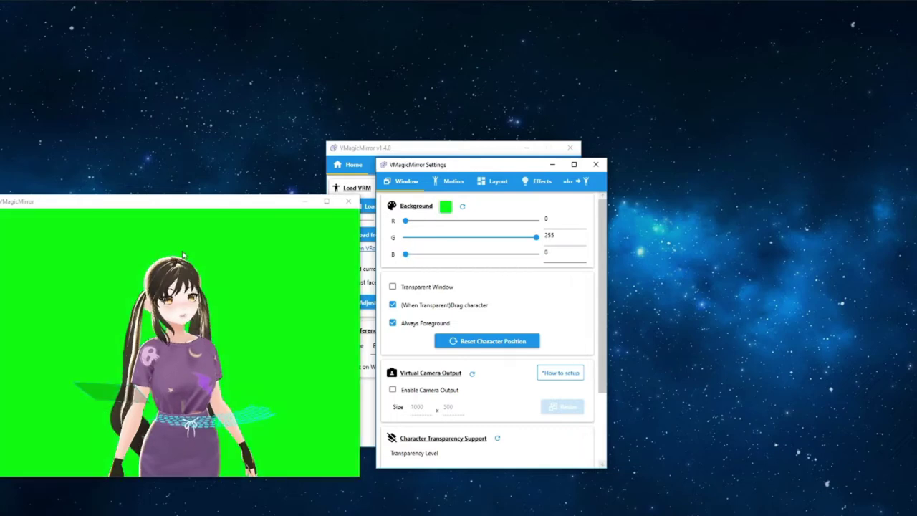
# Step: Rotate the camera to face the avatar and inspect the virtual camera and character transparency settings
pyautogui.moveTo(119, 367); pyautogui.dragTo(172, 350, button='right')
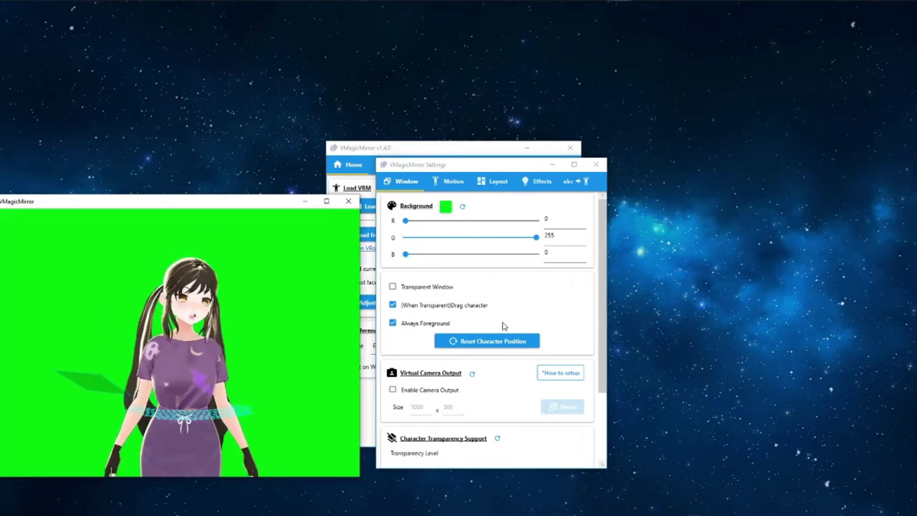
pyautogui.scroll(-3, 487, 275)
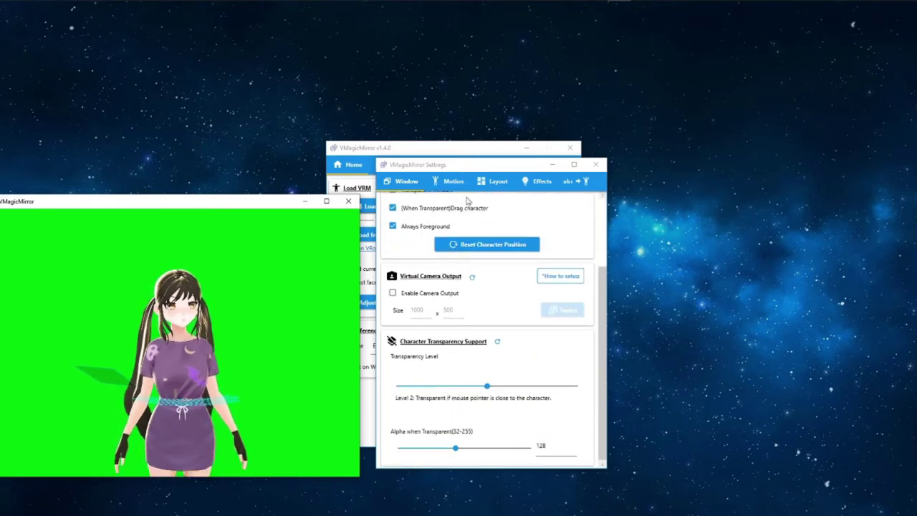
# Step: Enable forward / backward motion in the face motion settings and place the avatar and settings windows side by side
pyautogui.click(451, 182)
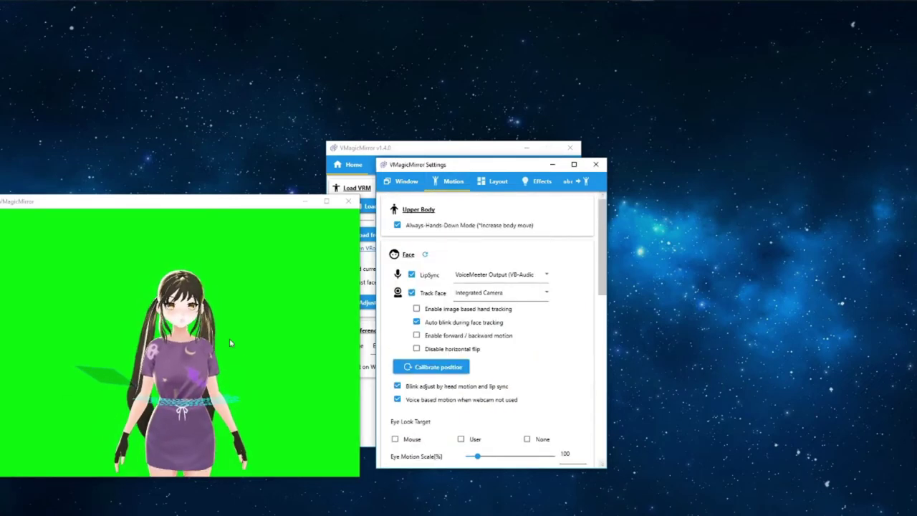
pyautogui.scroll(-1, 526, 367)
pyautogui.scroll(-2, 526, 366)
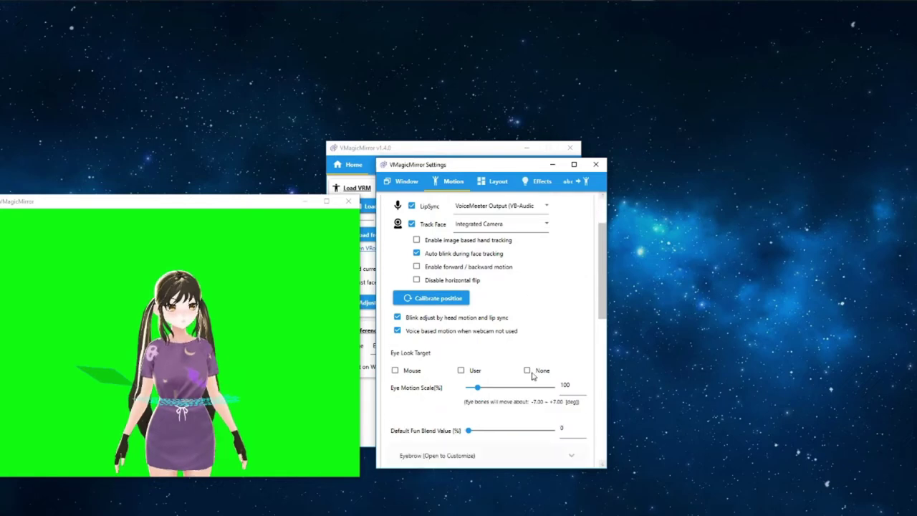
pyautogui.click(449, 268)
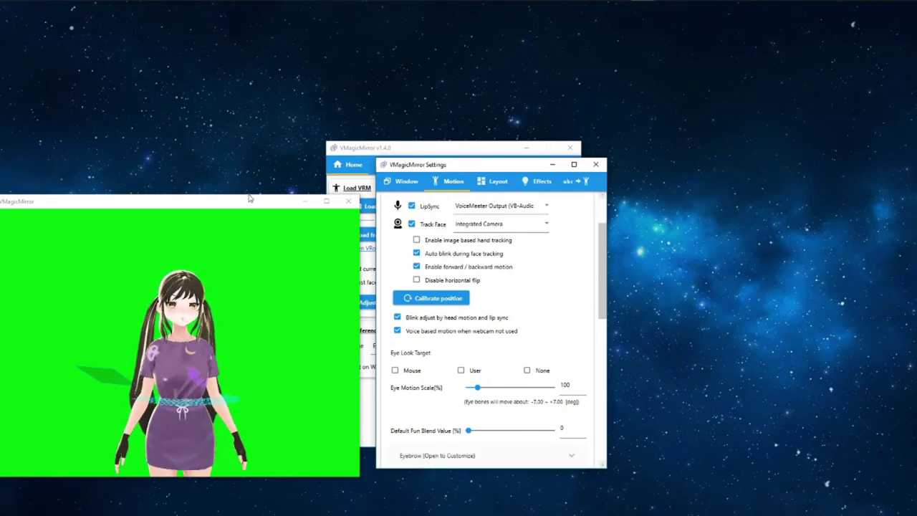
pyautogui.moveTo(254, 195); pyautogui.dragTo(342, 186)
pyautogui.moveTo(505, 168); pyautogui.dragTo(659, 165)
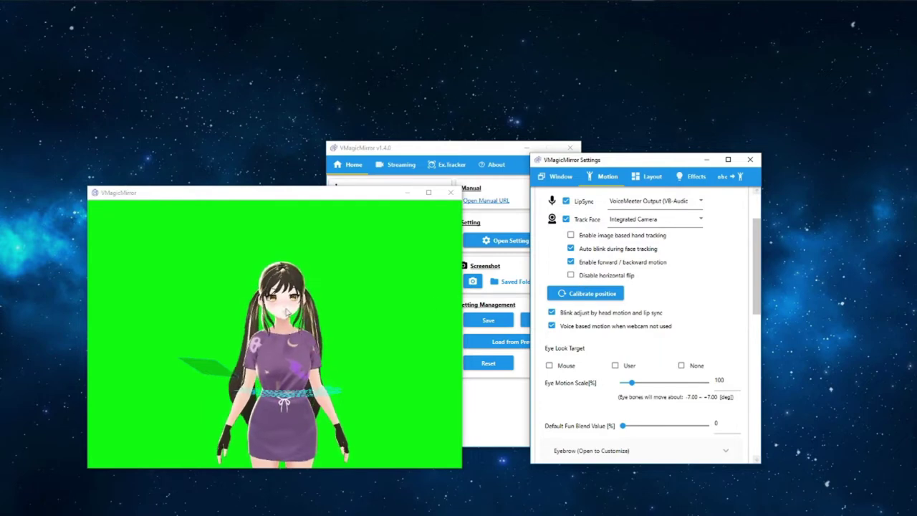
# Step: Look over the arm motion options, and turn off auto blink during face tracking and Always-Hands-Down Mode
pyautogui.scroll(-5, 616, 251)
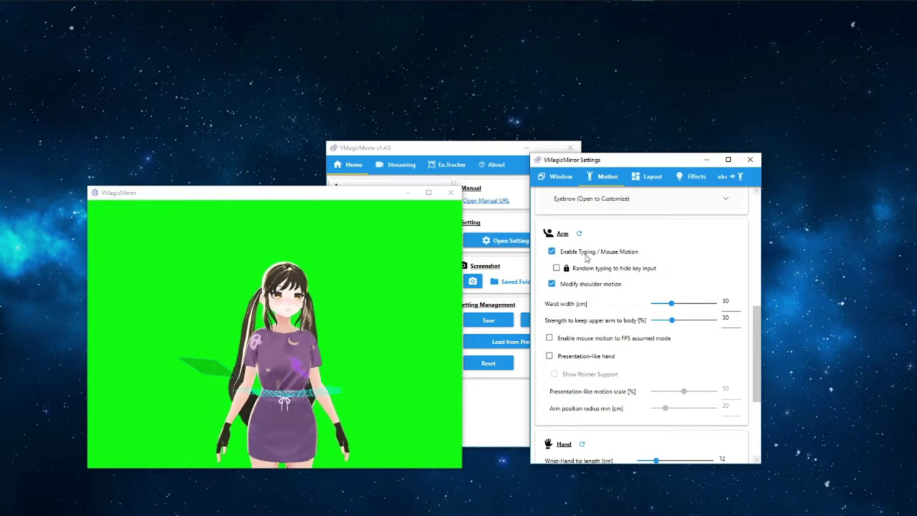
pyautogui.click(430, 315)
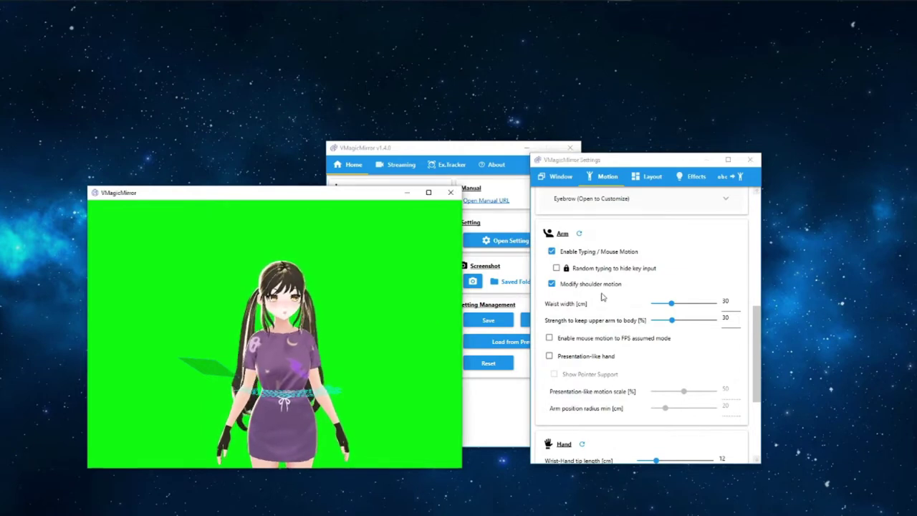
pyautogui.scroll(2, 616, 286)
pyautogui.scroll(4, 623, 290)
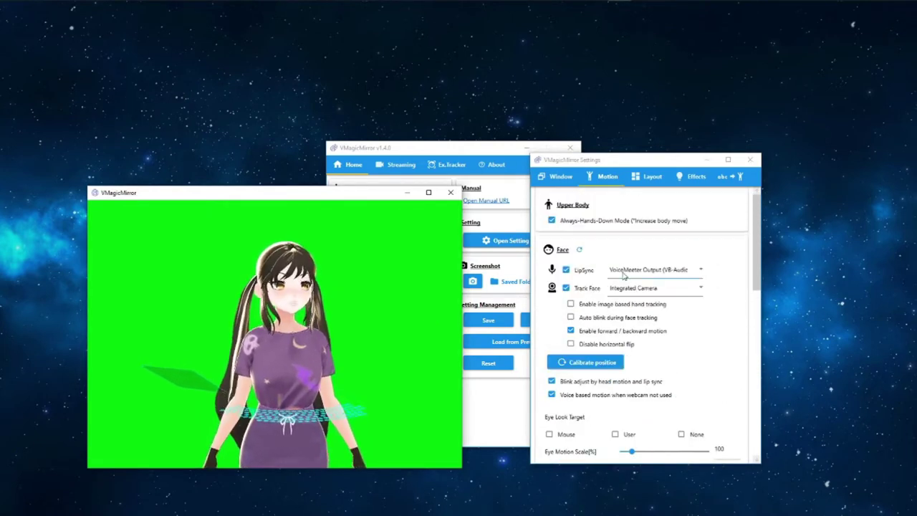
pyautogui.click(612, 223)
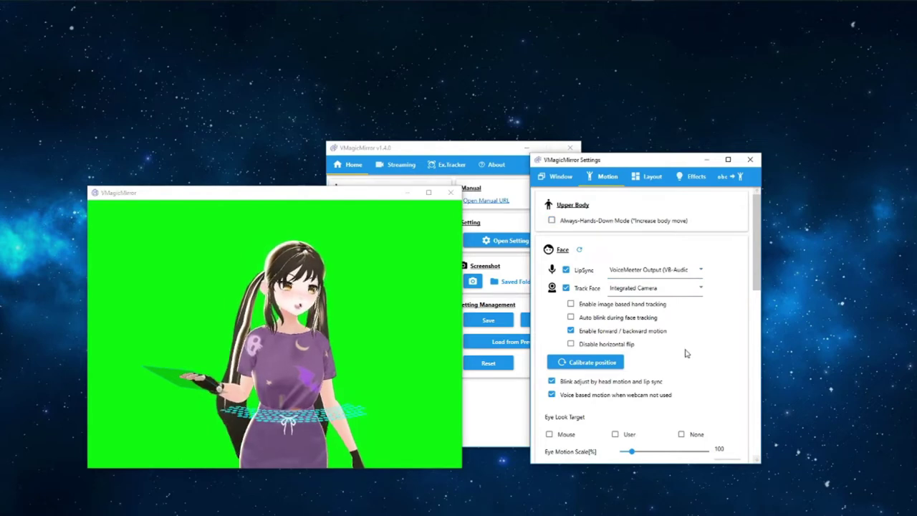
# Step: Enable the presentation-like hand option in the arm motion settings
pyautogui.scroll(-9, 684, 354)
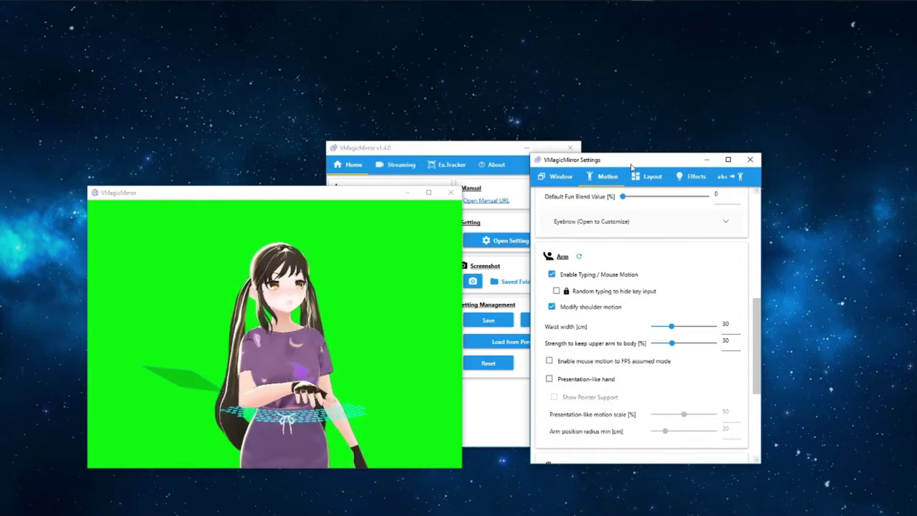
pyautogui.moveTo(630, 167); pyautogui.dragTo(624, 172)
pyautogui.scroll(-1, 624, 286)
pyautogui.click(593, 341)
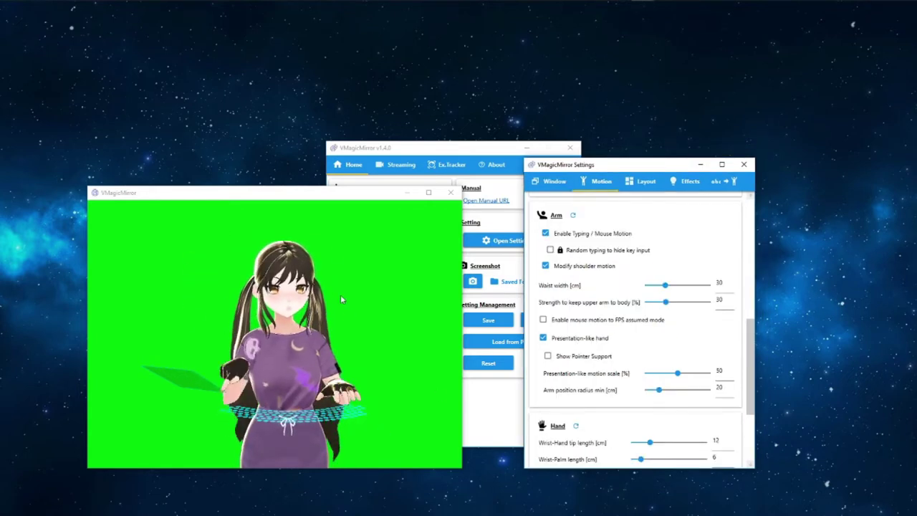
# Step: Switch random typing to hide key input off and on again, leaving it enabled
pyautogui.scroll(3, 612, 403)
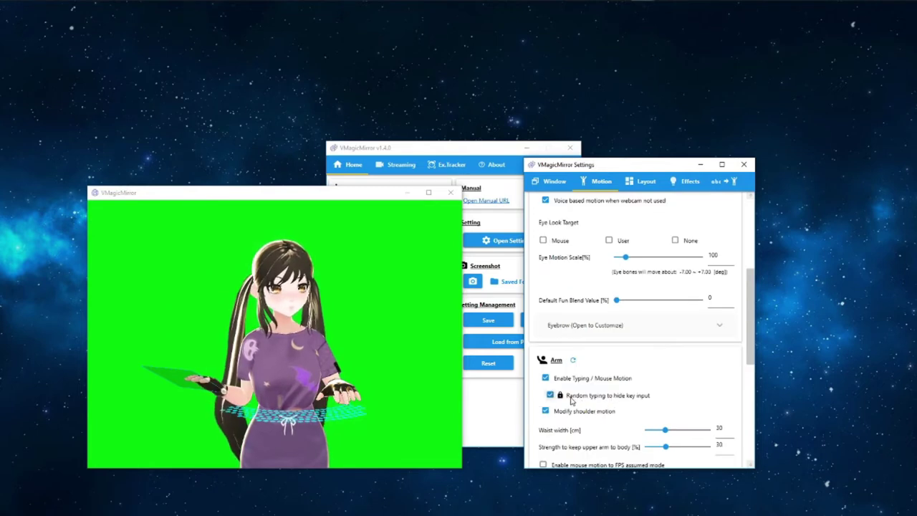
pyautogui.click(583, 398)
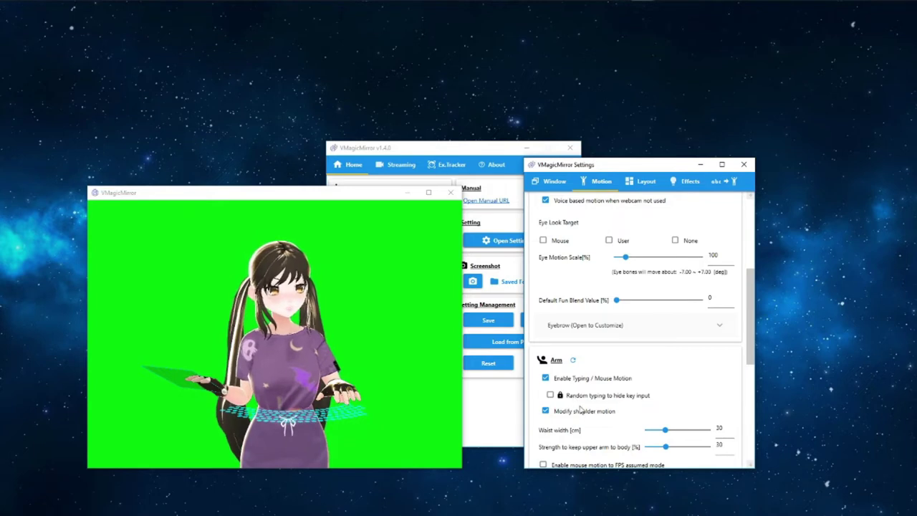
pyautogui.click(563, 398)
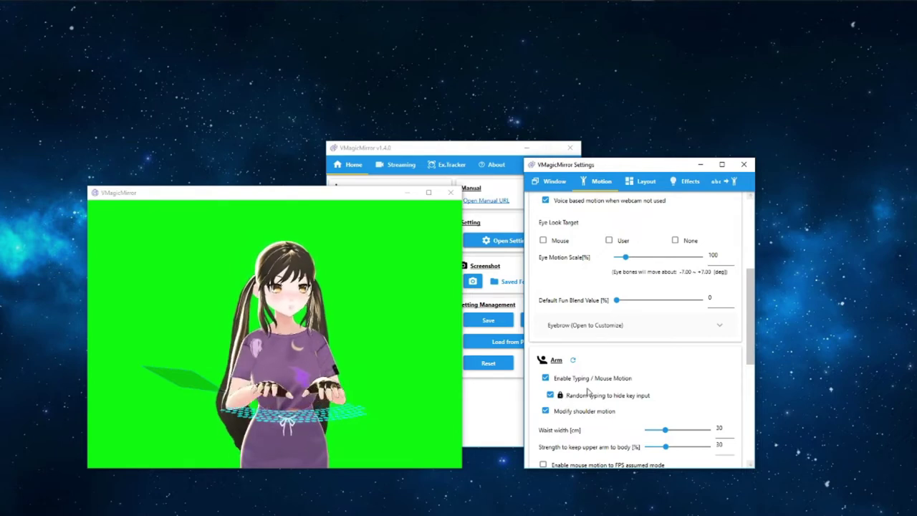
# Step: In the layout settings, hide the keyboard and touch pad and make the gamepad visible
pyautogui.scroll(5, 593, 389)
pyautogui.click(644, 183)
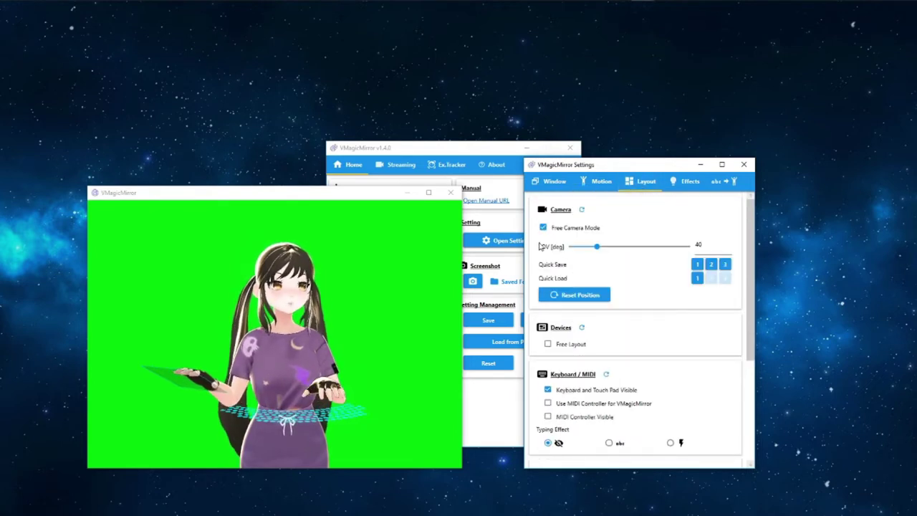
pyautogui.scroll(-3, 605, 358)
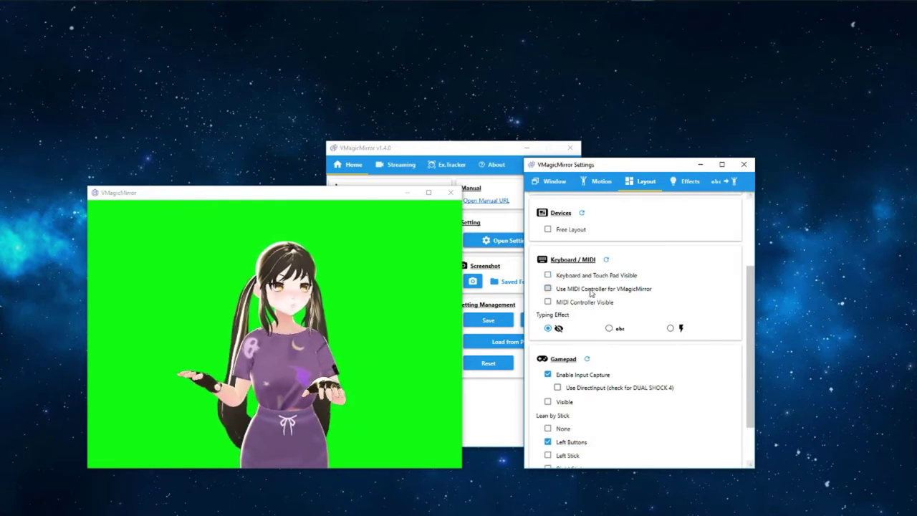
pyautogui.scroll(-2, 541, 381)
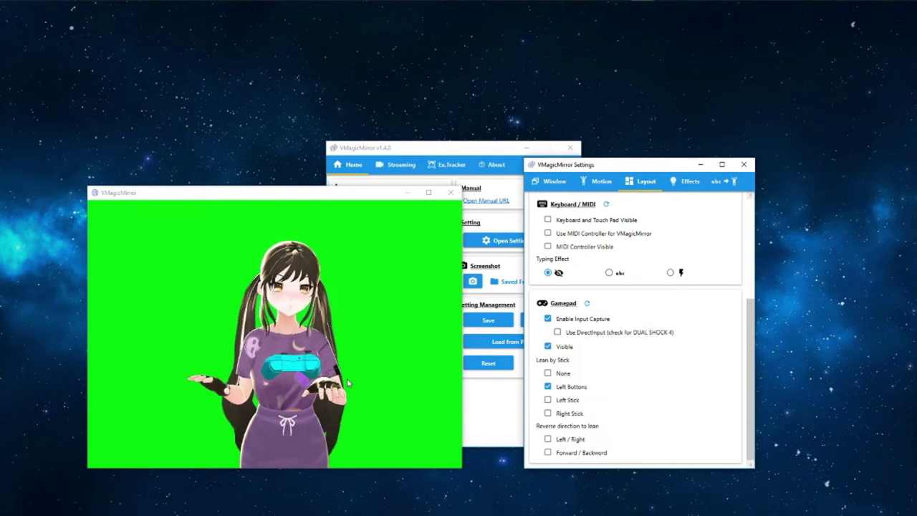
pyautogui.scroll(6, 607, 315)
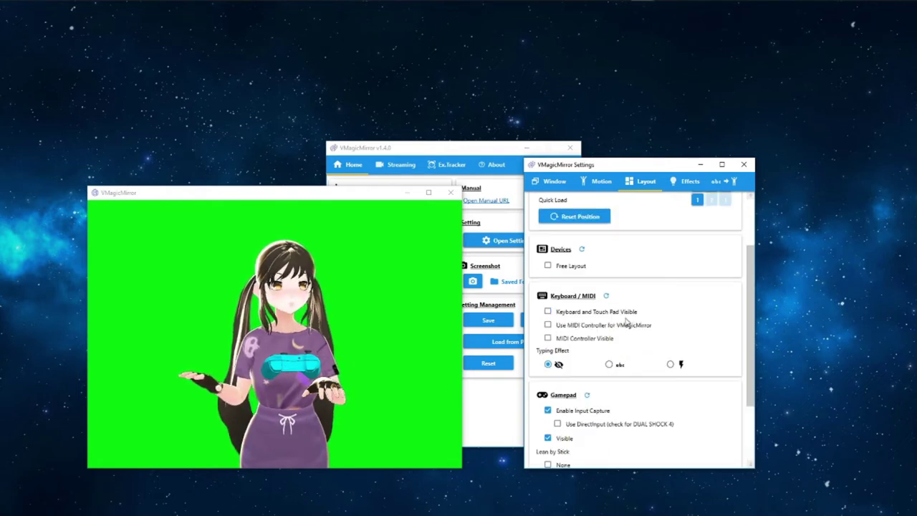
pyautogui.scroll(-5, 600, 307)
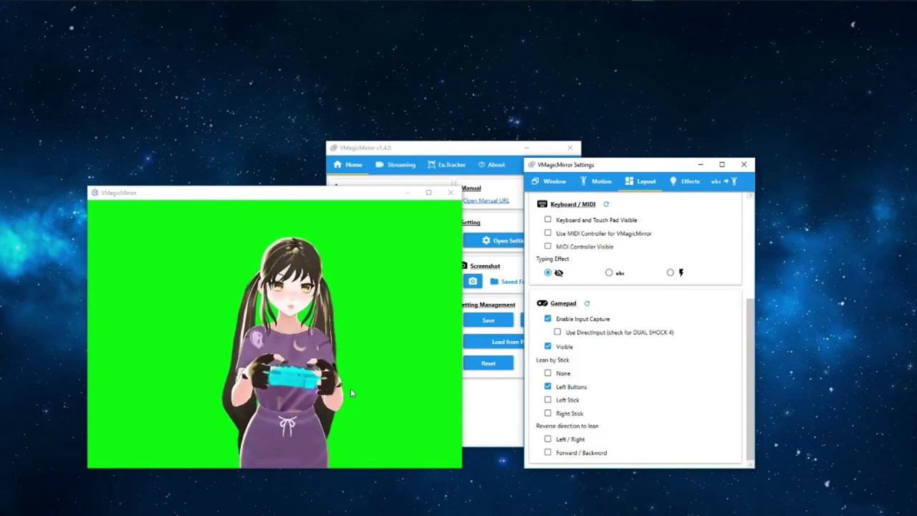
# Step: Look through the effects settings for image quality, light, shadow and bloom
pyautogui.click(680, 181)
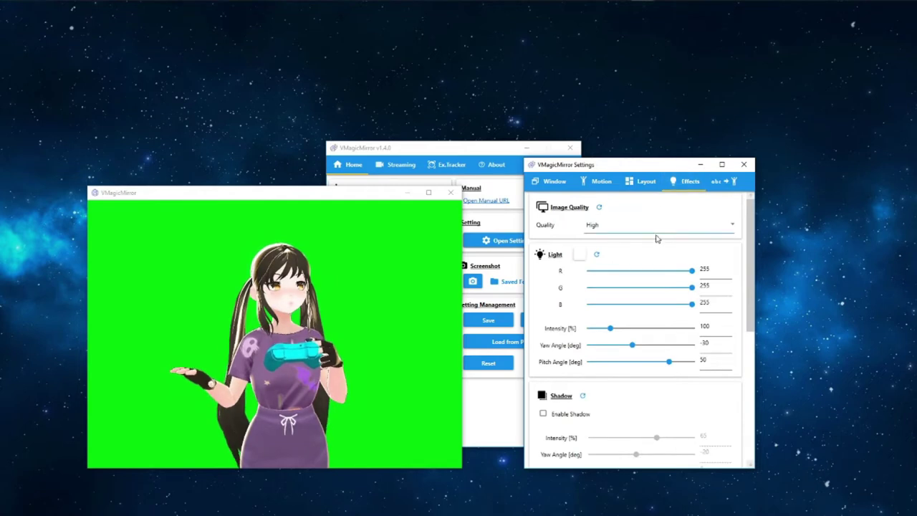
pyautogui.scroll(-4, 638, 300)
pyautogui.scroll(2, 609, 379)
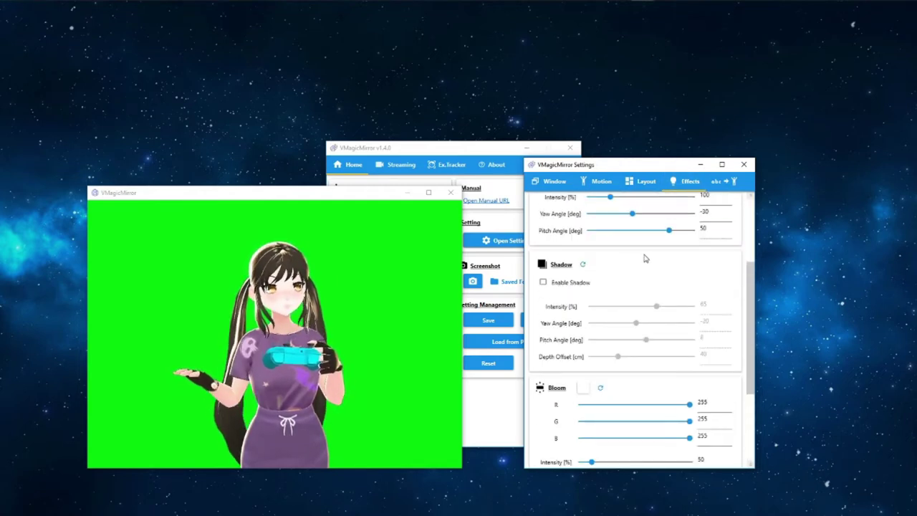
pyautogui.scroll(6, 644, 259)
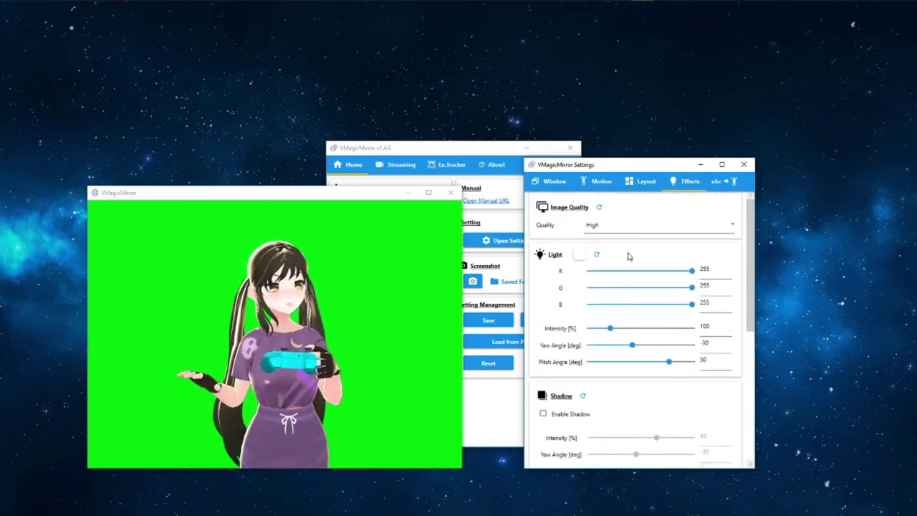
# Step: Open the Word to Motion settings, try None as the device assignment and restore Keyboard (num 0-8)
pyautogui.click(717, 181)
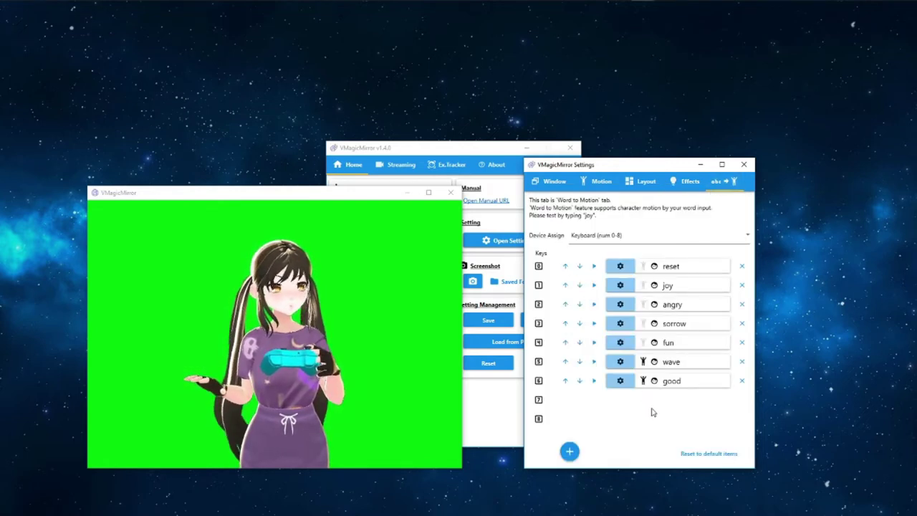
pyautogui.click(613, 244)
pyautogui.click(605, 240)
pyautogui.click(601, 241)
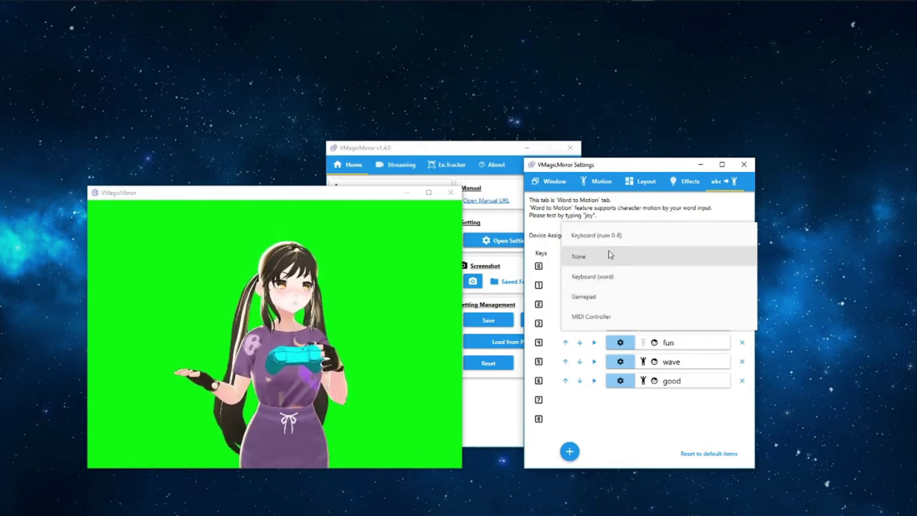
pyautogui.click(611, 256)
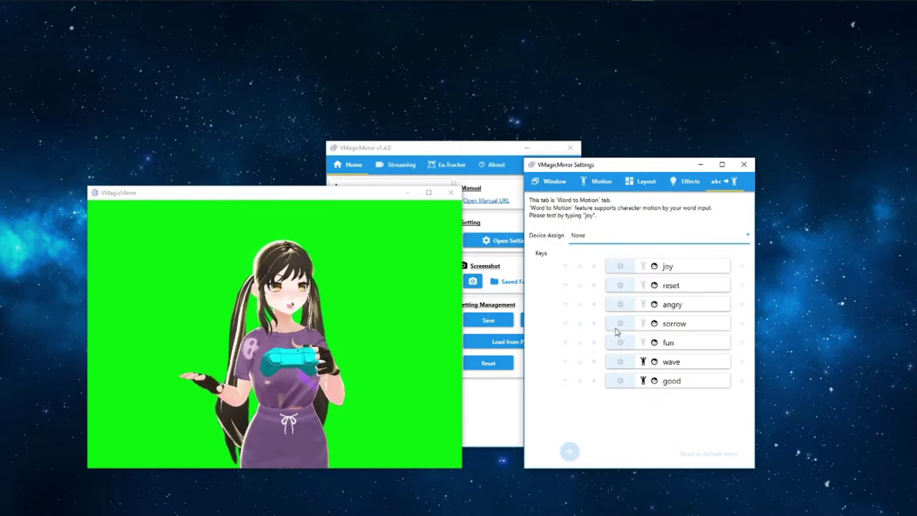
pyautogui.click(634, 239)
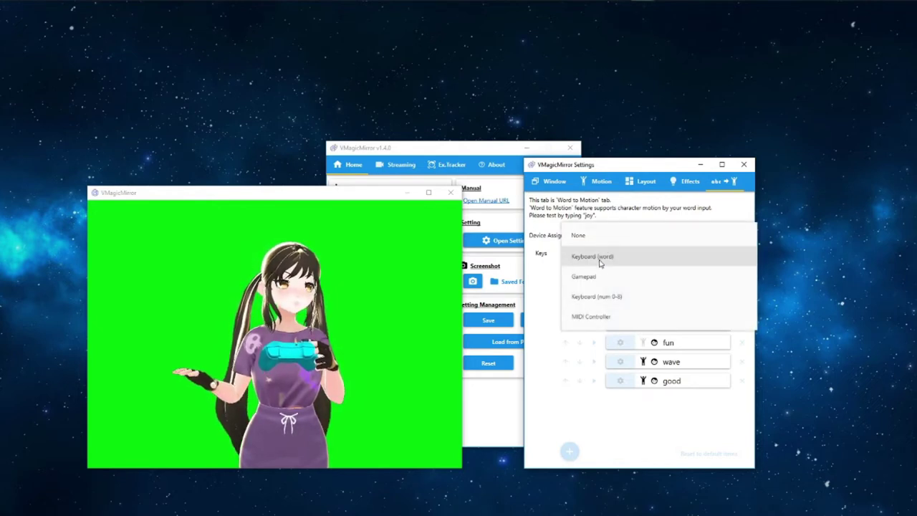
pyautogui.click(607, 298)
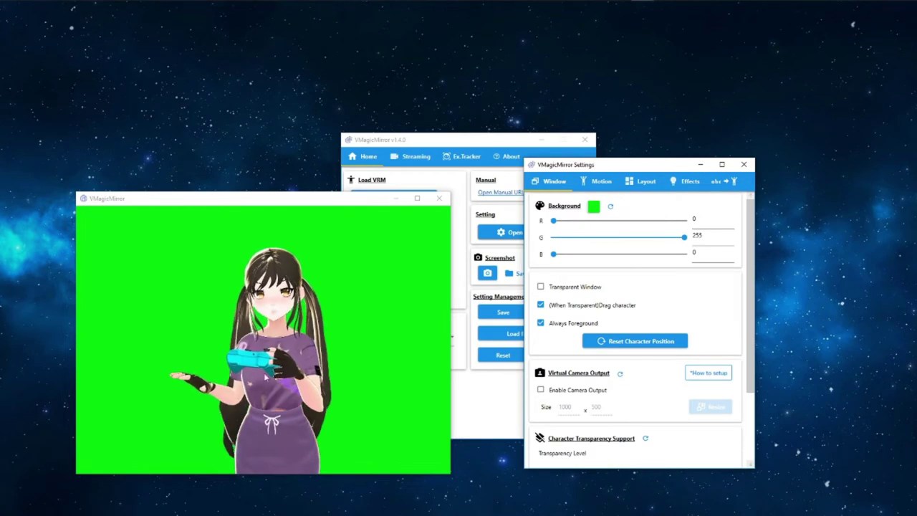
# Step: Rotate the camera to view the avatar from the side and zoom in on it
pyautogui.moveTo(347, 413); pyautogui.dragTo(119, 405, button='right')
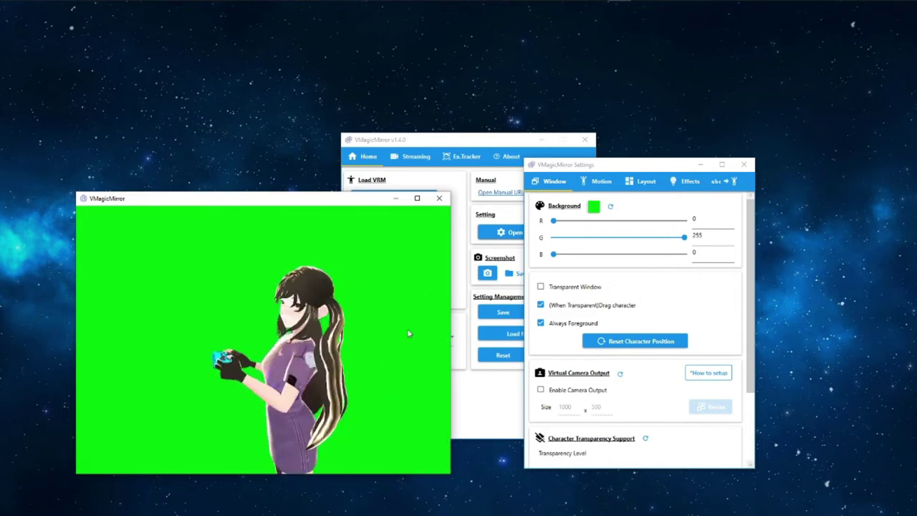
pyautogui.scroll(5, 318, 357)
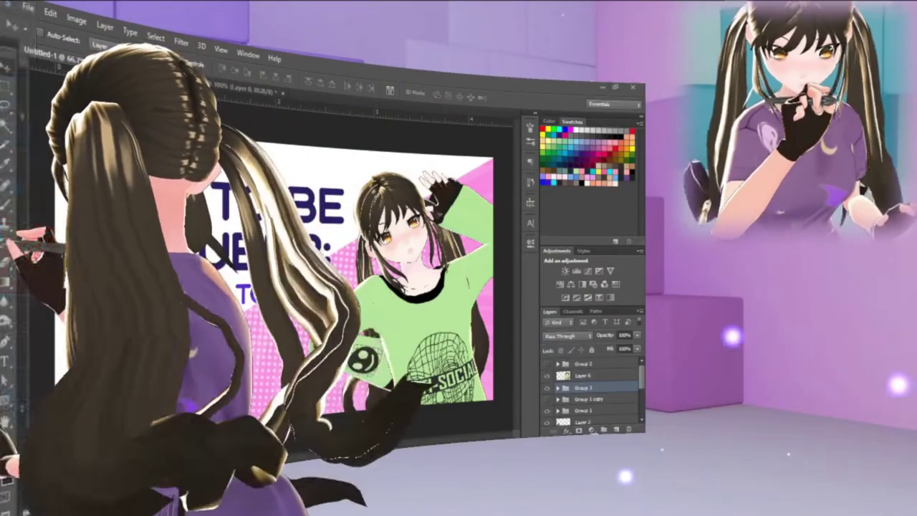
# Step: In VDRAW, open the style selection and apply the Typing Style
pyautogui.moveTo(57, 264)
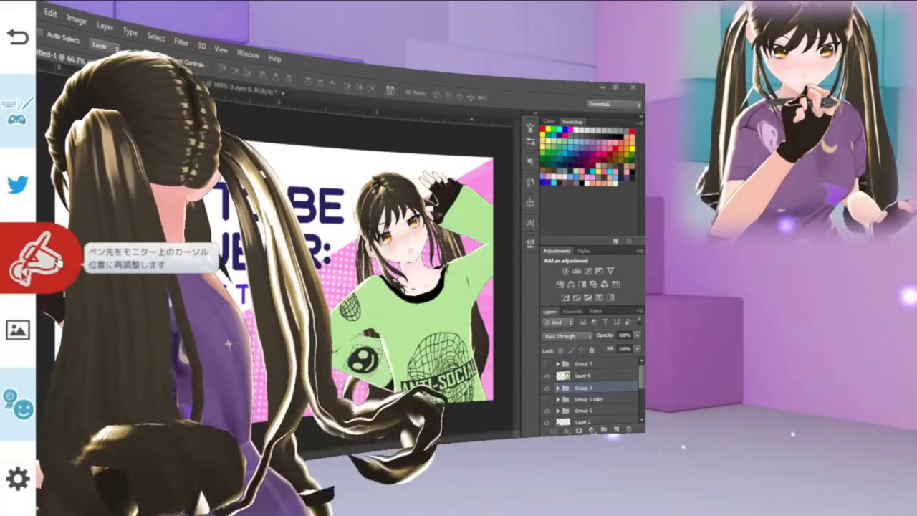
pyautogui.click(19, 115)
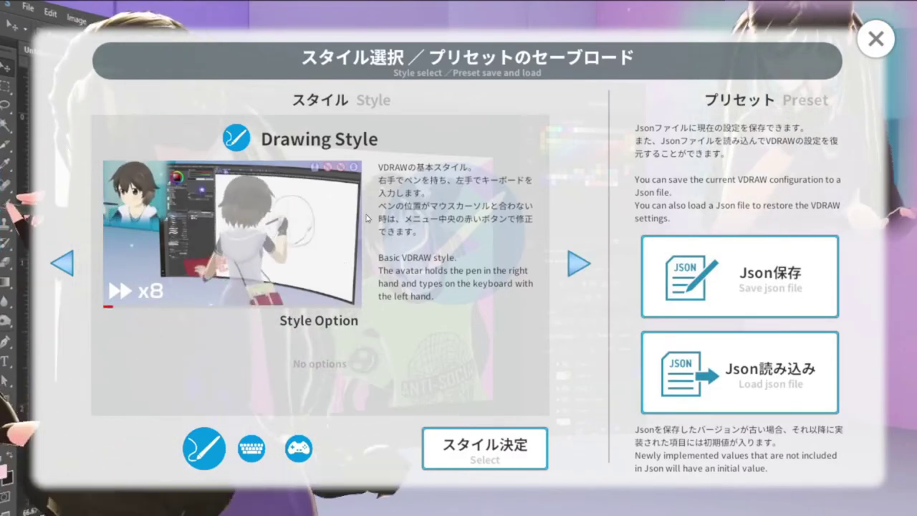
pyautogui.click(579, 263)
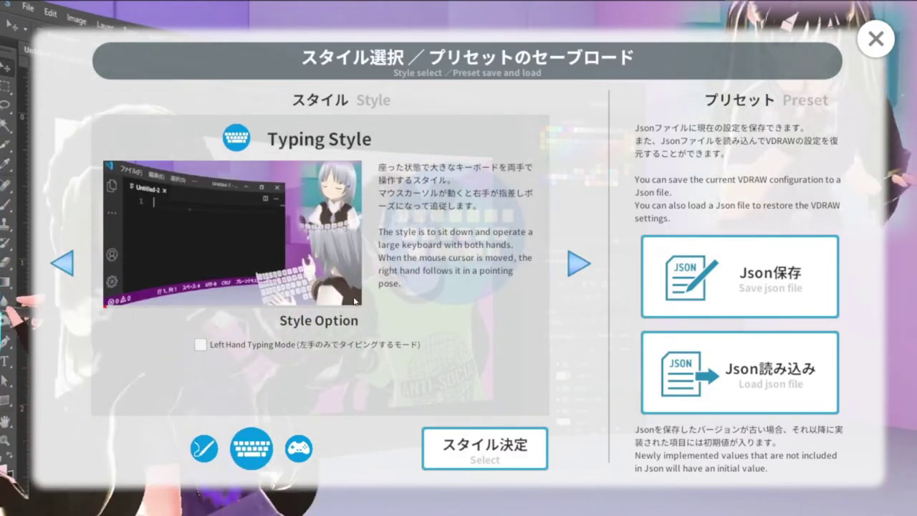
pyautogui.click(482, 440)
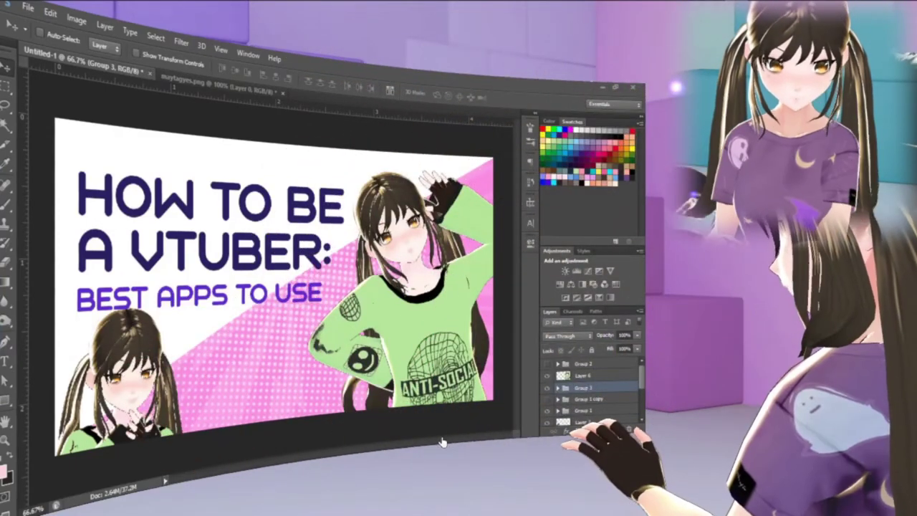
# Step: Enable the Keyboard item in VDRAW's scene and close the item options
pyautogui.rightClick(647, 453)
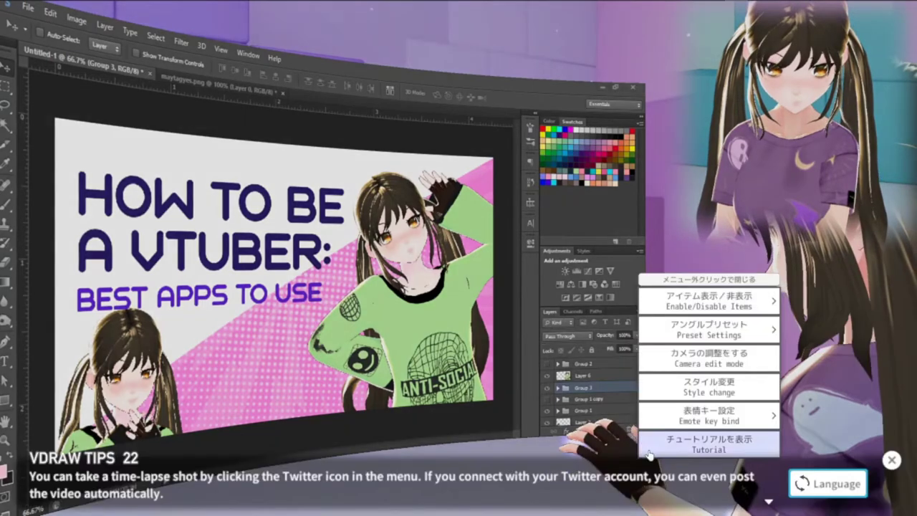
pyautogui.click(547, 374)
pyautogui.rightClick(662, 294)
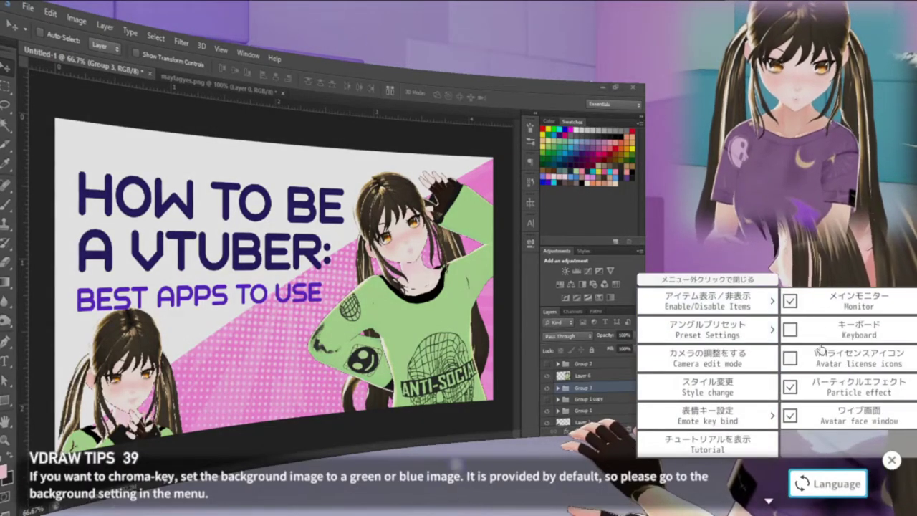
pyautogui.click(790, 331)
pyautogui.click(545, 268)
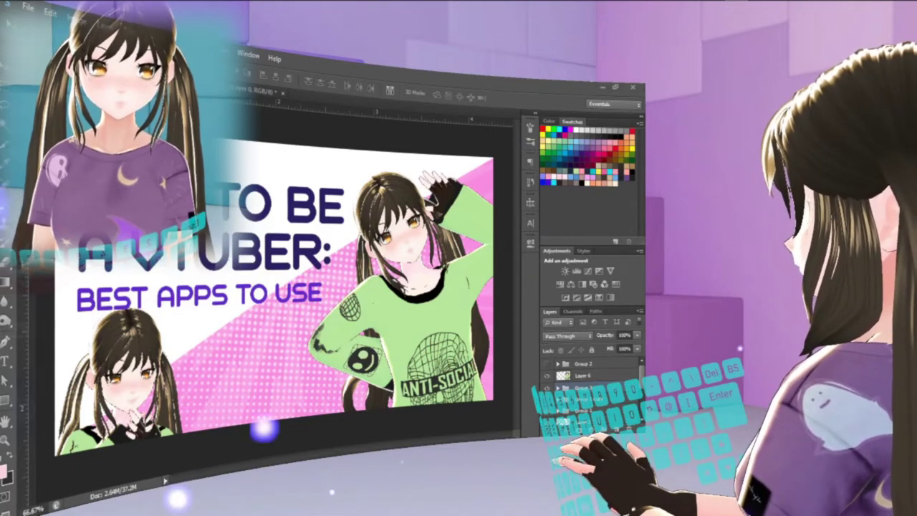
# Step: Open the style selection and apply the Gaming Style
pyautogui.click(41, 136)
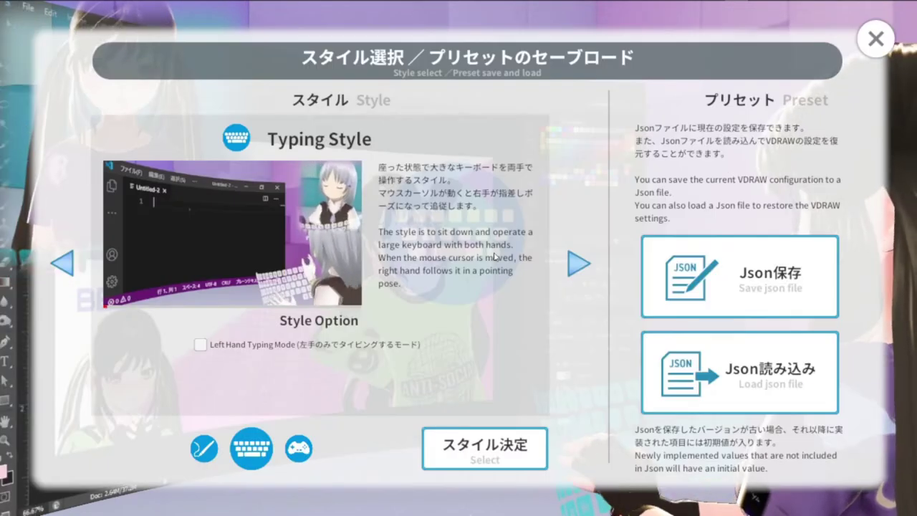
pyautogui.click(578, 263)
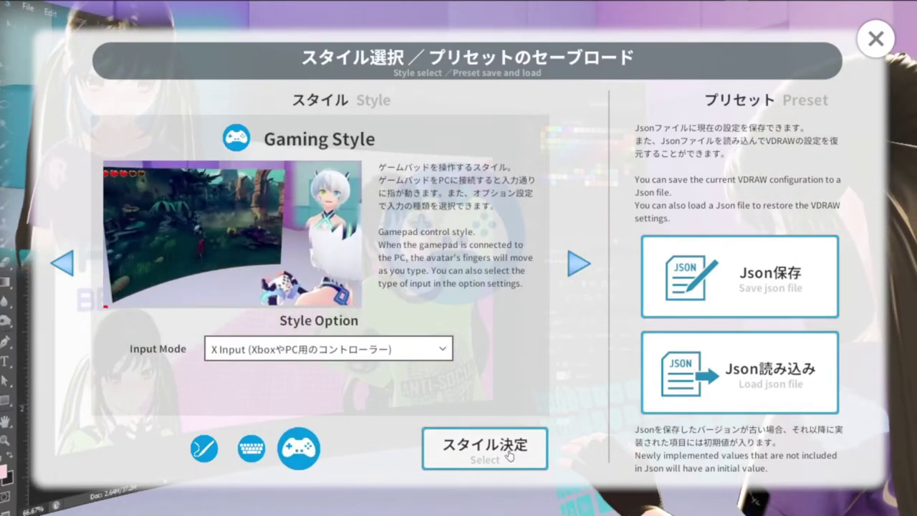
pyautogui.click(506, 457)
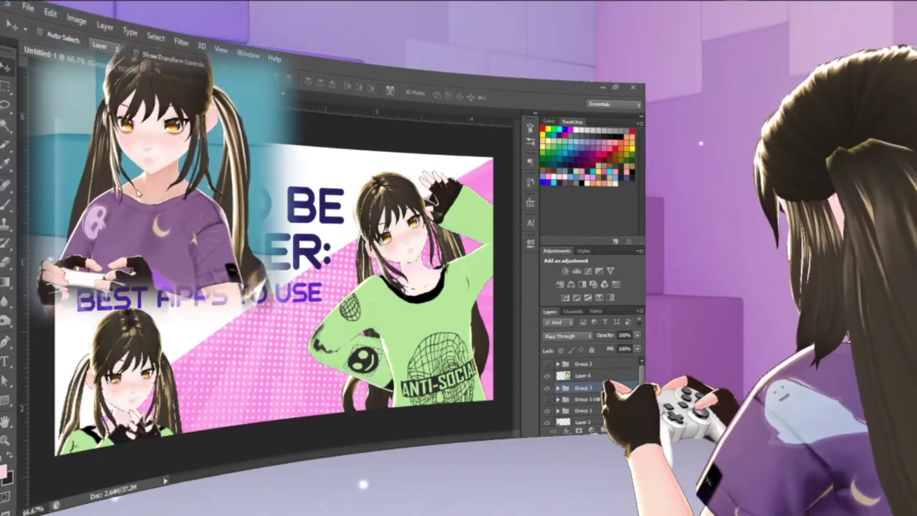
# Step: Shrink the avatar face window overlaid on the scene
pyautogui.scroll(-5, 136, 189)
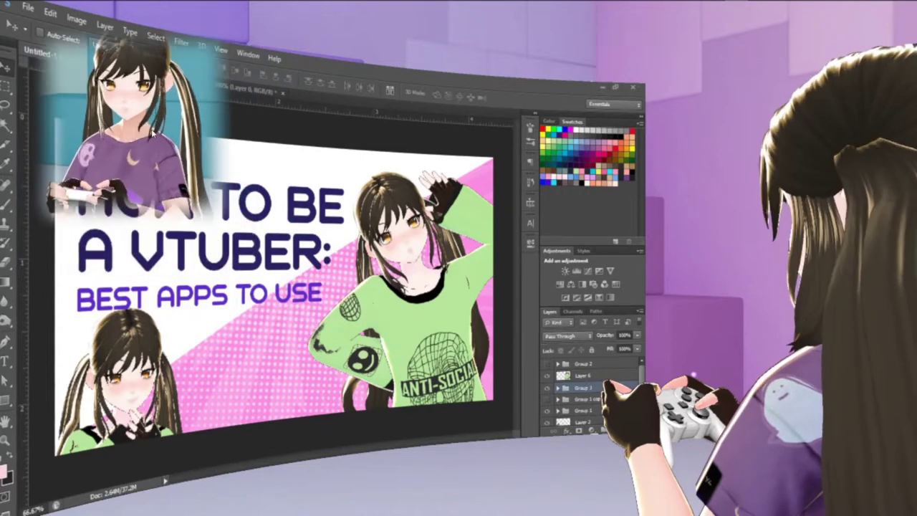
pyautogui.scroll(-3, 129, 430)
pyautogui.scroll(3, 129, 430)
# Step: Open the Face Tracking Settings and review the camera devices, eyelid and smile detection, and mouth blendshape options
pyautogui.click(26, 329)
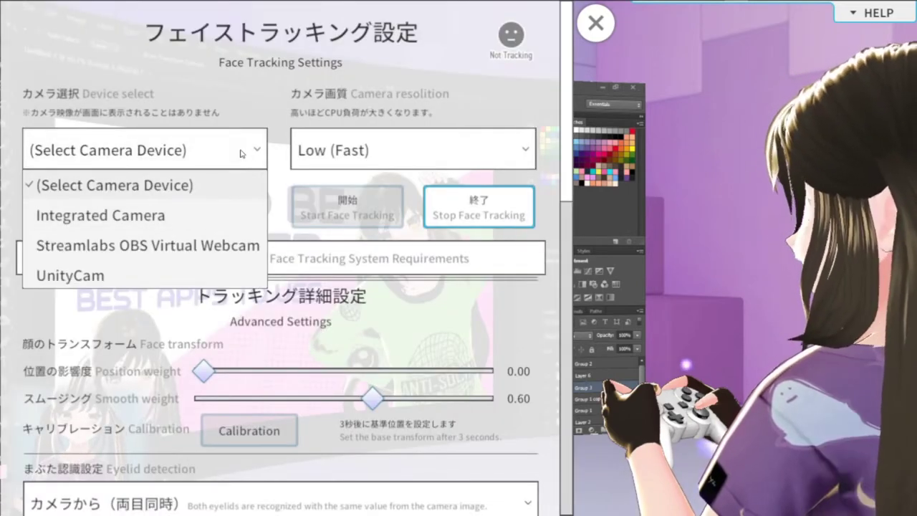
pyautogui.click(241, 153)
pyautogui.scroll(-3, 252, 257)
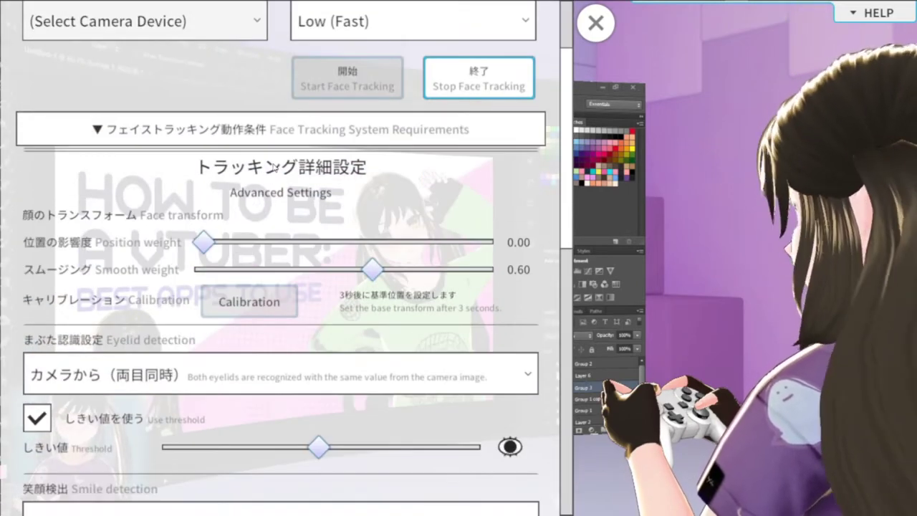
pyautogui.scroll(-4, 273, 172)
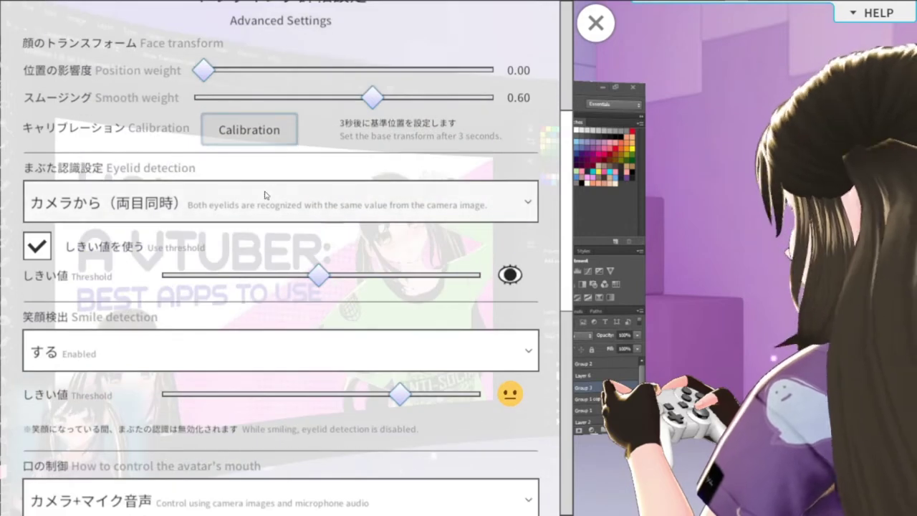
pyautogui.scroll(-12, 175, 344)
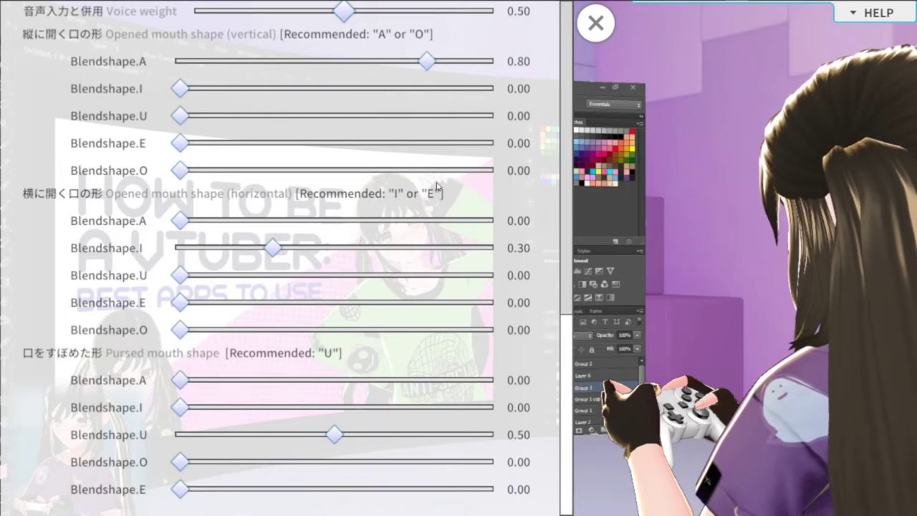
pyautogui.scroll(16, 557, 361)
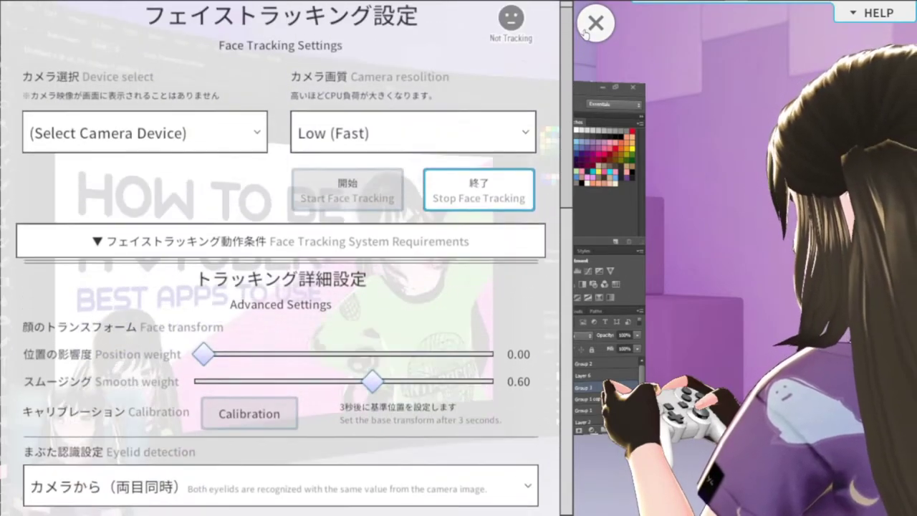
# Step: Close the face tracking settings and look through the capture windows offered in the monitor settings
pyautogui.click(588, 32)
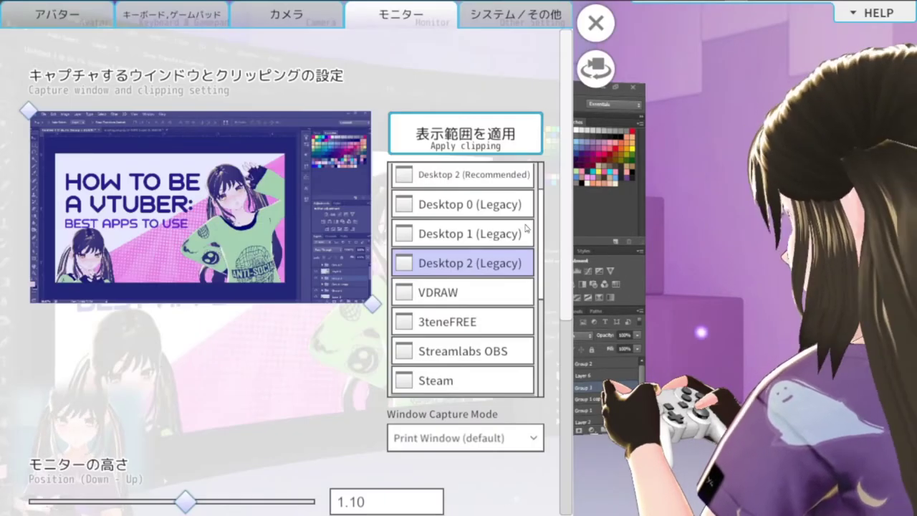
pyautogui.scroll(-6, 542, 207)
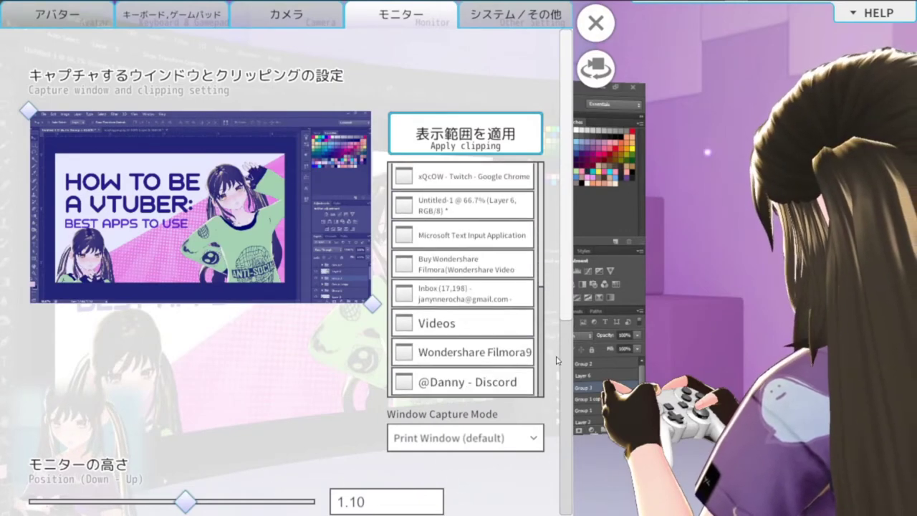
pyautogui.scroll(-2, 357, 322)
# Step: Open the system settings and apply Quick preset 1
pyautogui.click(490, 24)
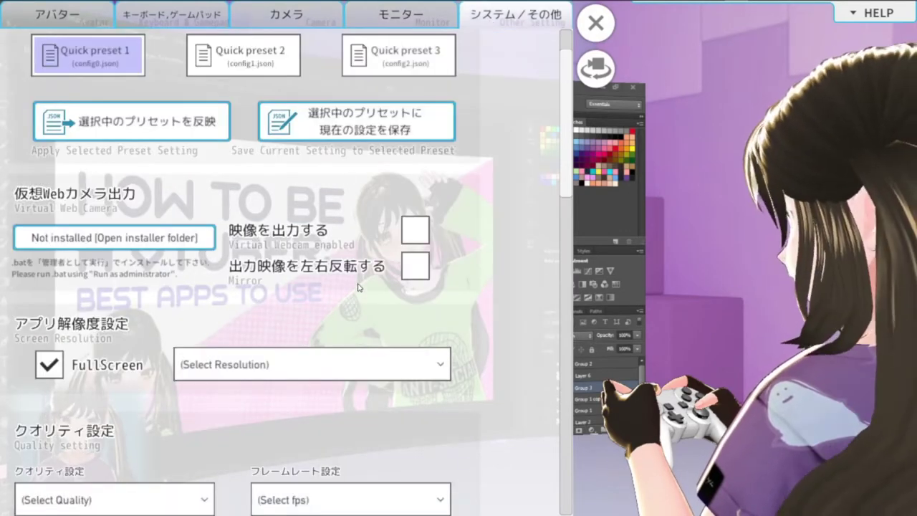
pyautogui.scroll(2, 357, 281)
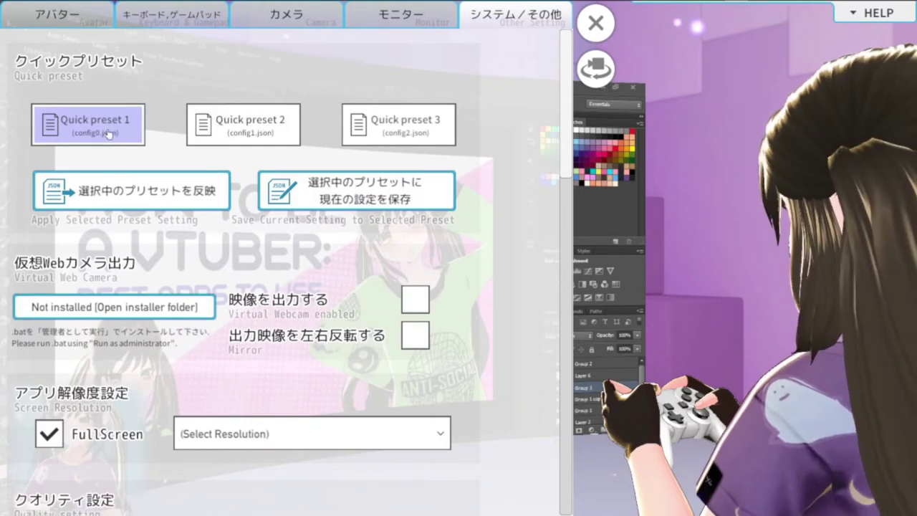
pyautogui.click(287, 136)
pyautogui.click(85, 126)
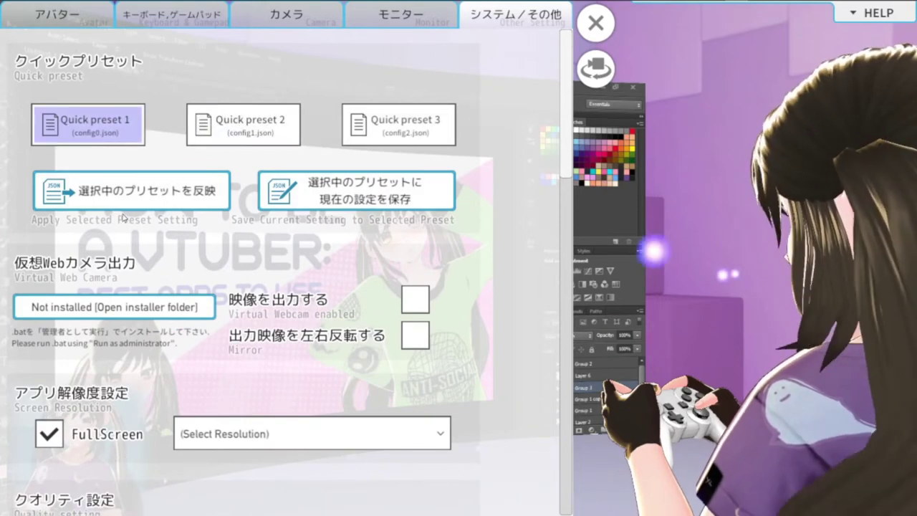
pyautogui.click(88, 194)
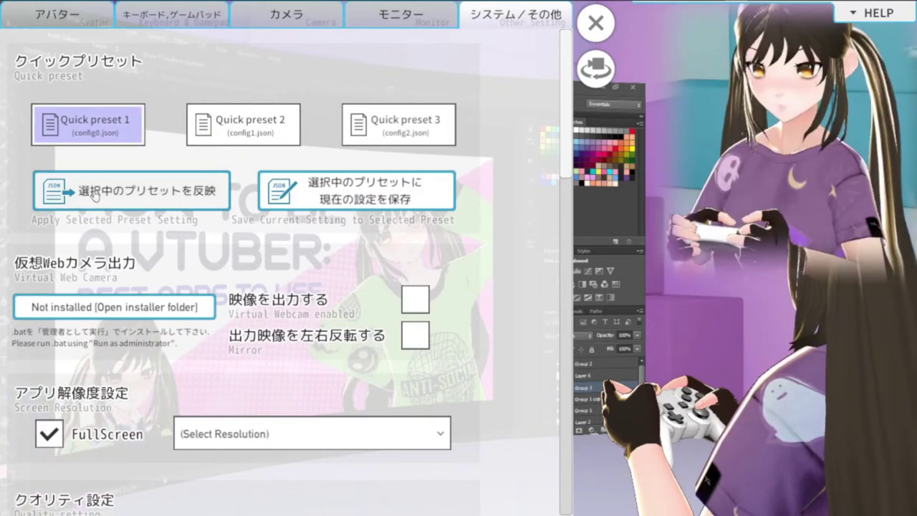
# Step: Try out Quick preset 2 and Quick preset 3, and close the settings
pyautogui.click(243, 129)
pyautogui.click(186, 198)
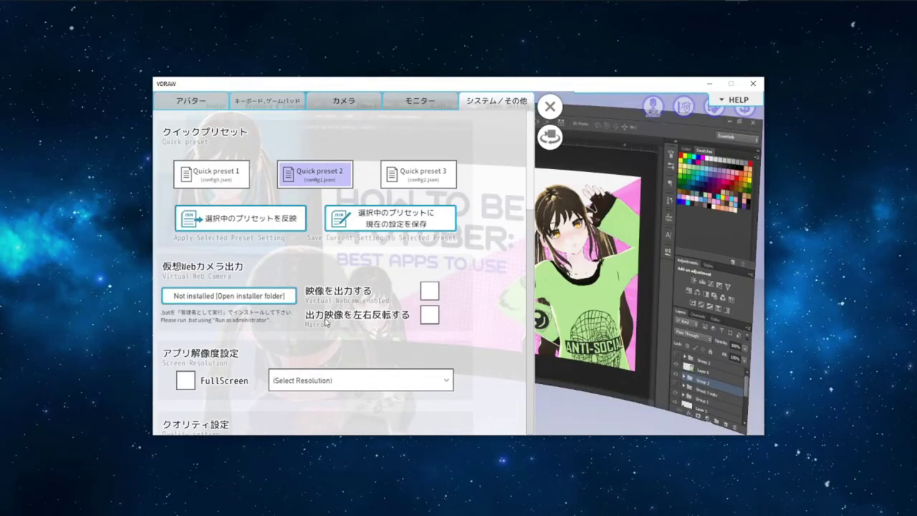
pyautogui.click(264, 228)
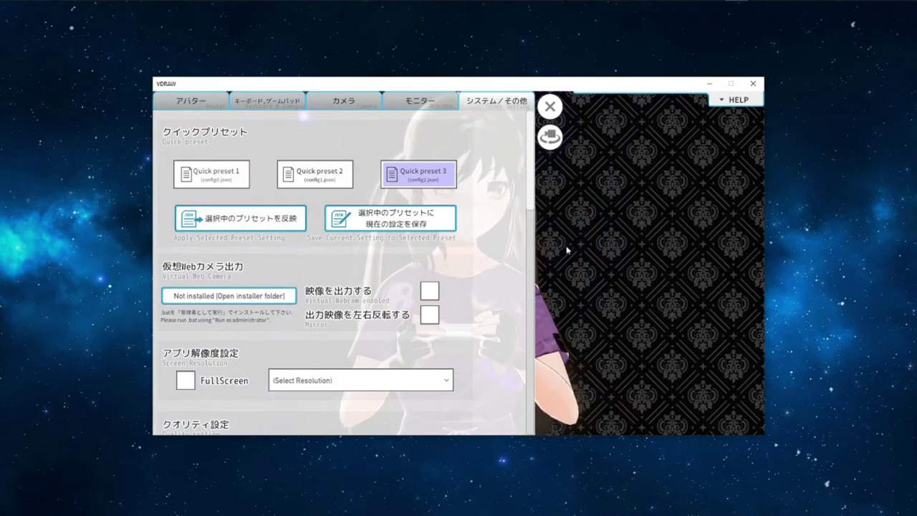
pyautogui.click(551, 107)
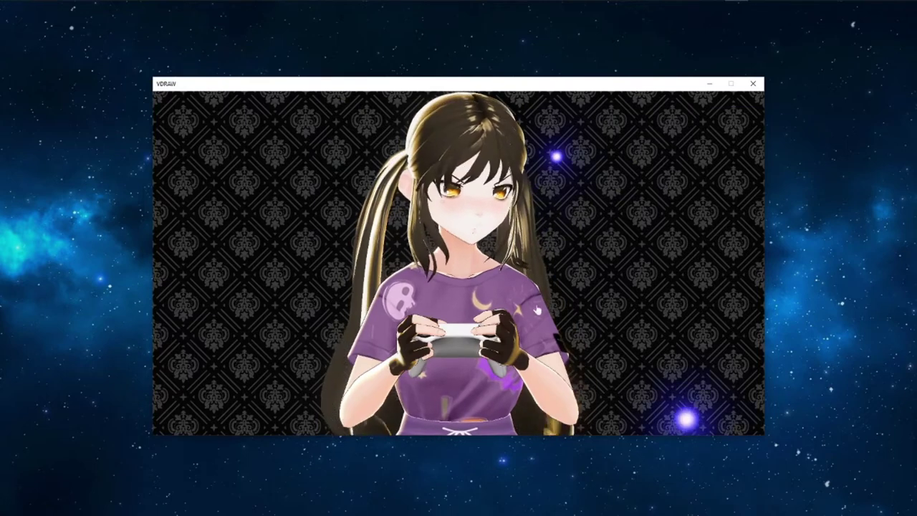
pyautogui.rightClick(513, 286)
pyautogui.rightClick(513, 205)
pyautogui.rightClick(513, 161)
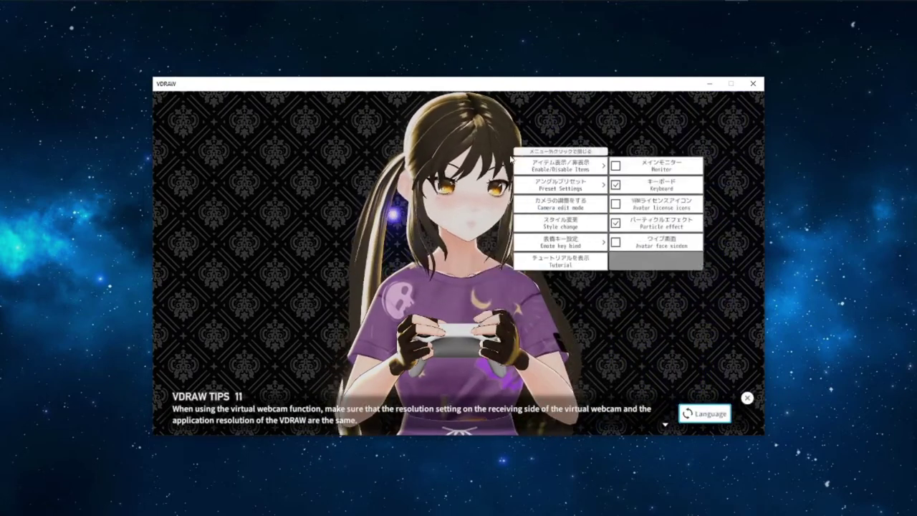
pyautogui.click(513, 160)
pyautogui.click(72, 191)
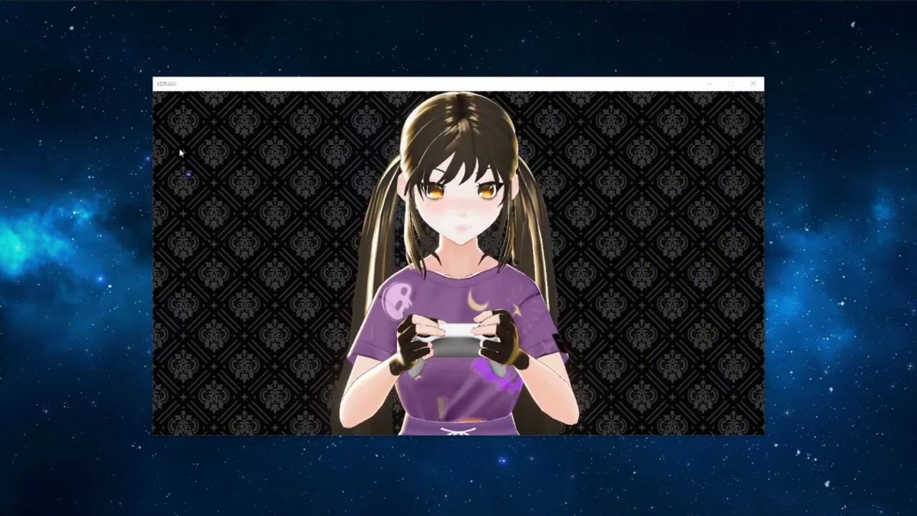
pyautogui.rightClick(416, 44)
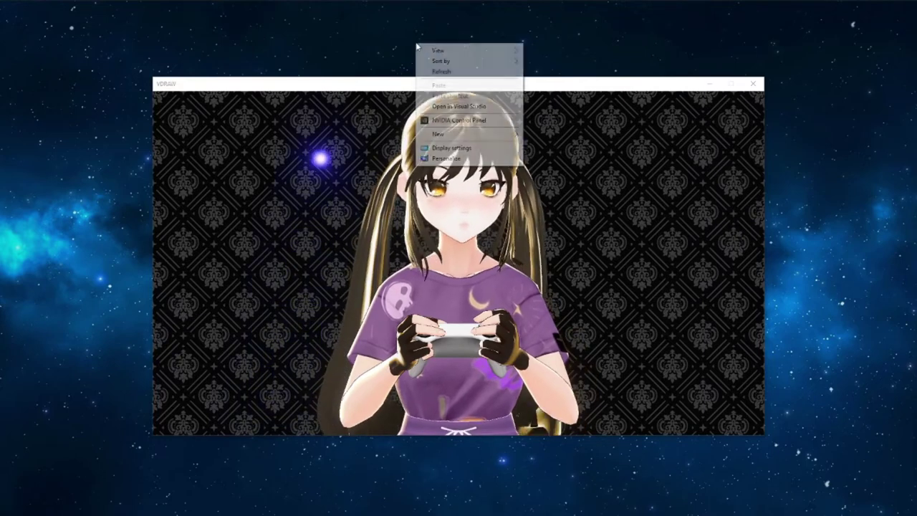
pyautogui.rightClick(279, 29)
pyautogui.rightClick(38, 169)
pyautogui.click(74, 95)
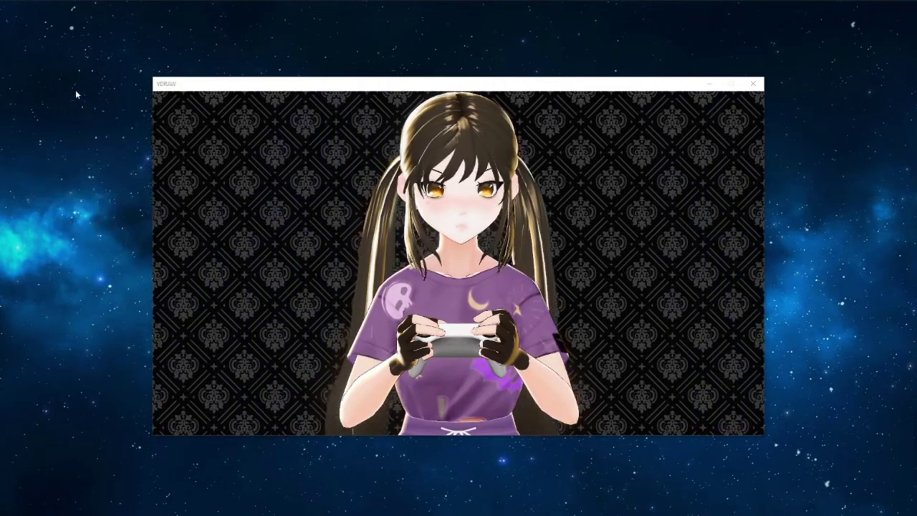
pyautogui.rightClick(75, 90)
pyautogui.click(582, 210)
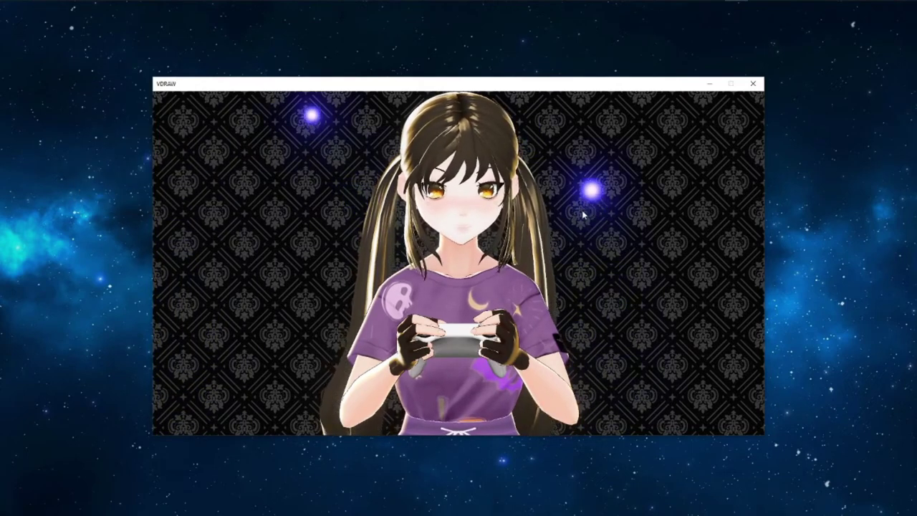
# Step: Review the scene options for emote key binds, items and preset angles, trying the Monitor item toggle
pyautogui.rightClick(582, 210)
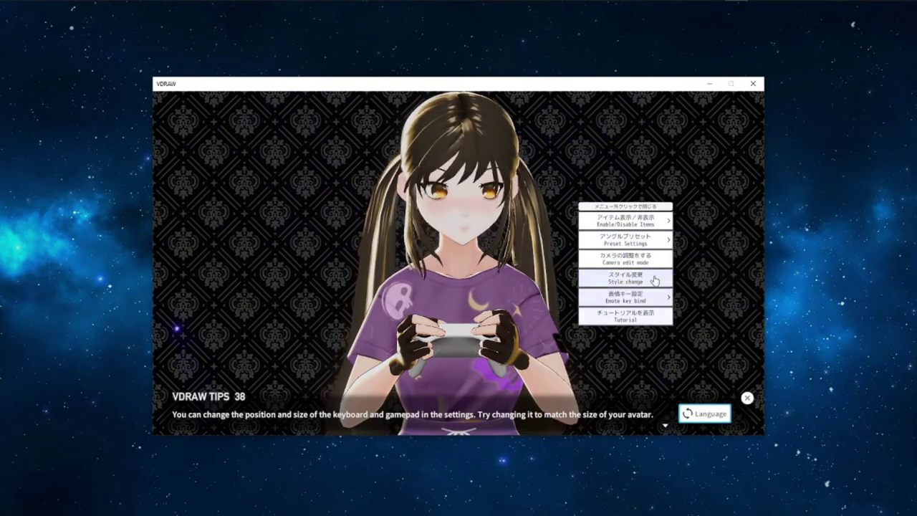
pyautogui.moveTo(657, 297)
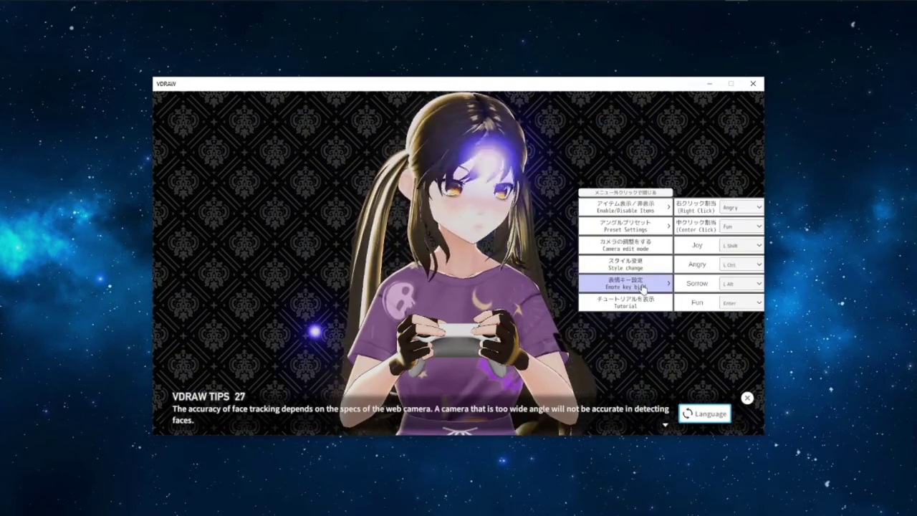
pyautogui.moveTo(634, 207)
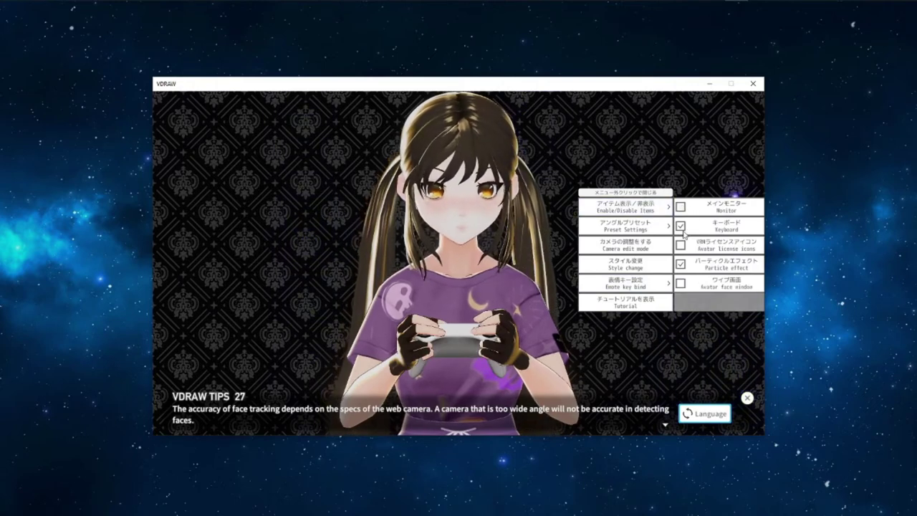
pyautogui.click(681, 207)
pyautogui.click(681, 207)
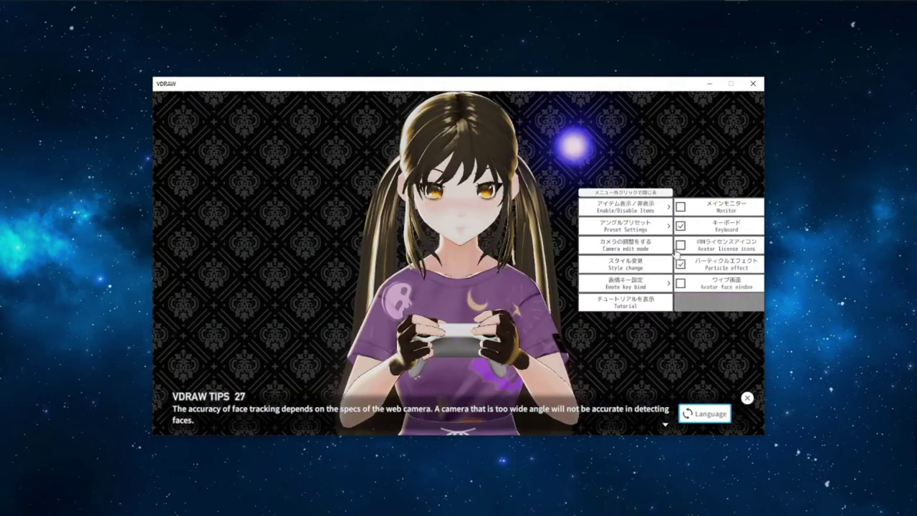
pyautogui.moveTo(671, 227)
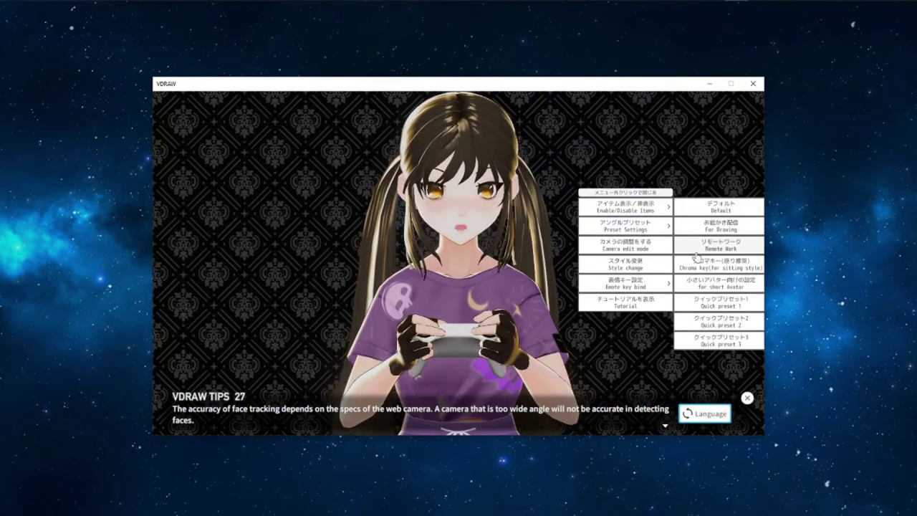
pyautogui.moveTo(631, 207)
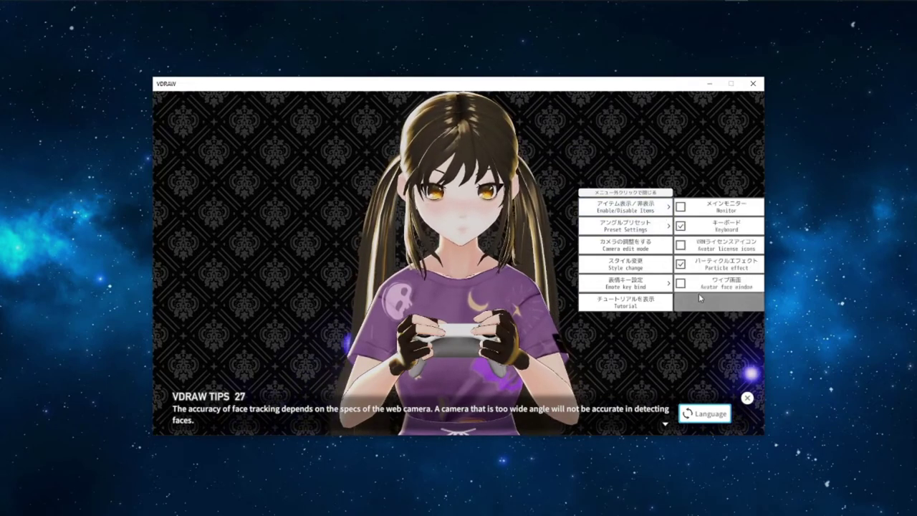
pyautogui.click(322, 372)
# Step: Reopen the system settings and apply Quick preset 1 again
pyautogui.click(166, 408)
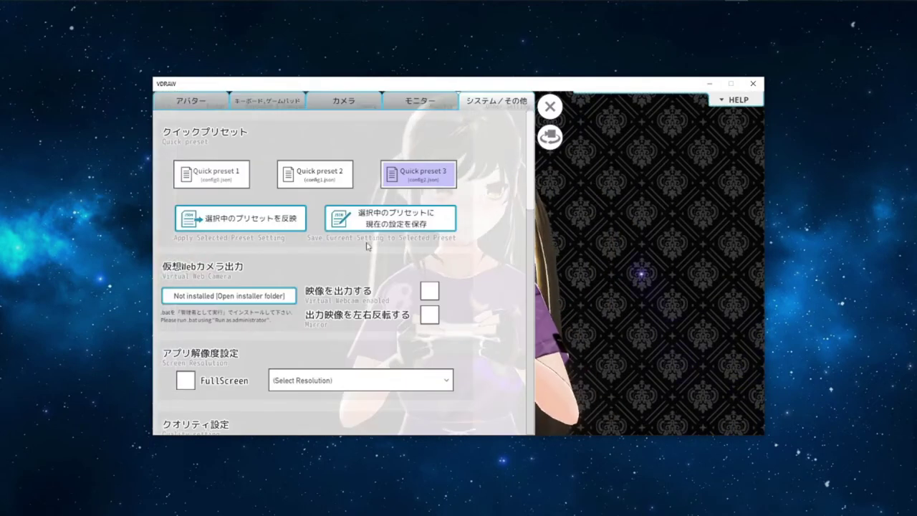
pyautogui.click(211, 174)
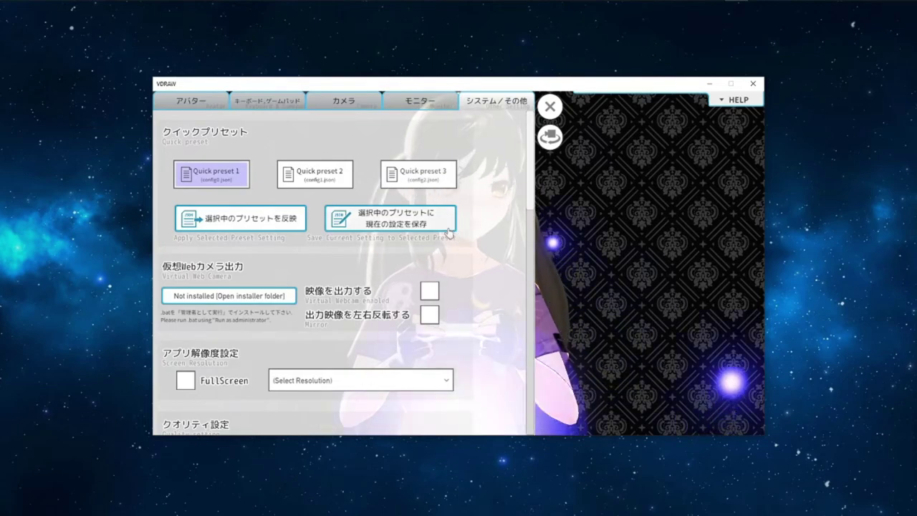
pyautogui.click(254, 219)
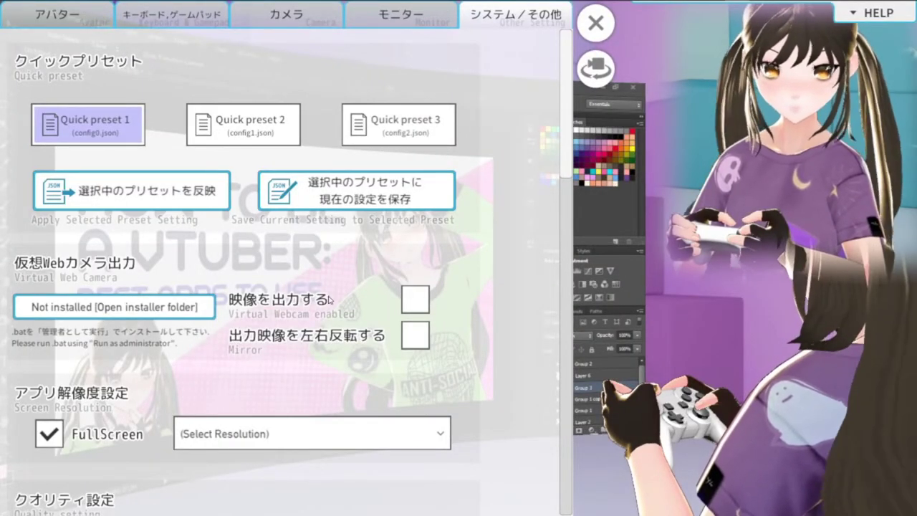
# Step: In the avatar settings, try the Transparent option, switch it back off and browse the body rotation and eye movement options
pyautogui.scroll(-2, 330, 300)
pyautogui.click(94, 21)
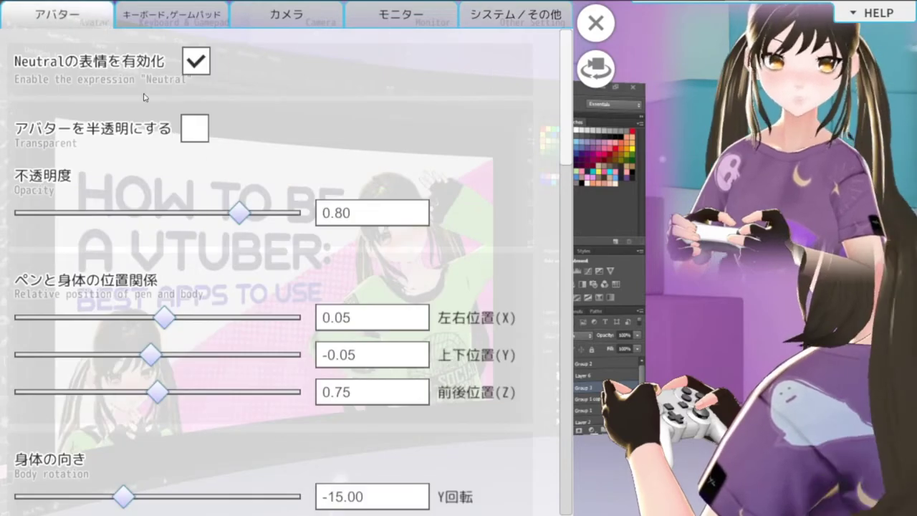
pyautogui.click(189, 129)
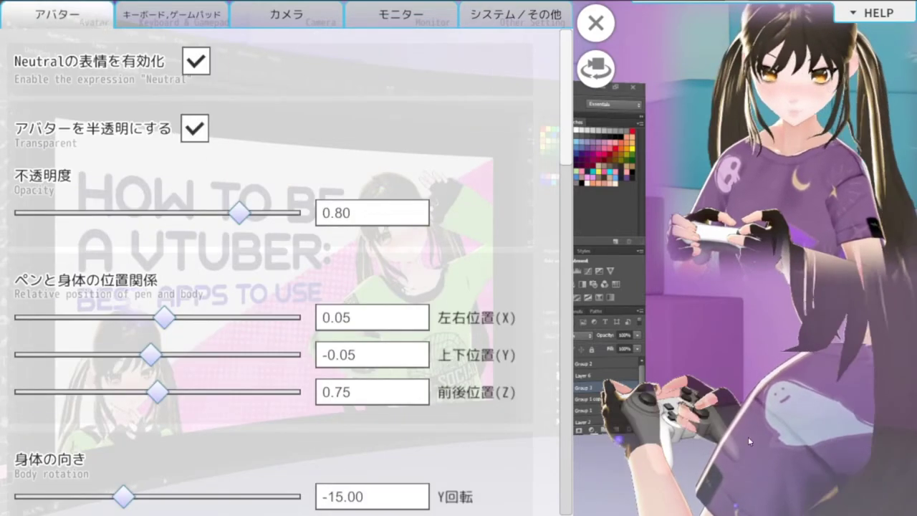
pyautogui.click(195, 130)
pyautogui.scroll(-10, 128, 326)
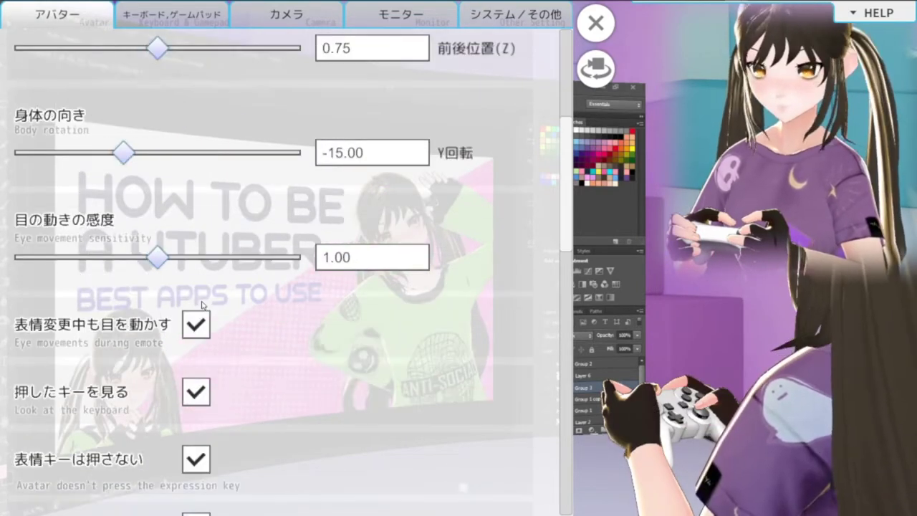
# Step: Browse the rest of the avatar settings, including the pen rotation and pen position options, and close the settings
pyautogui.scroll(-10, 127, 326)
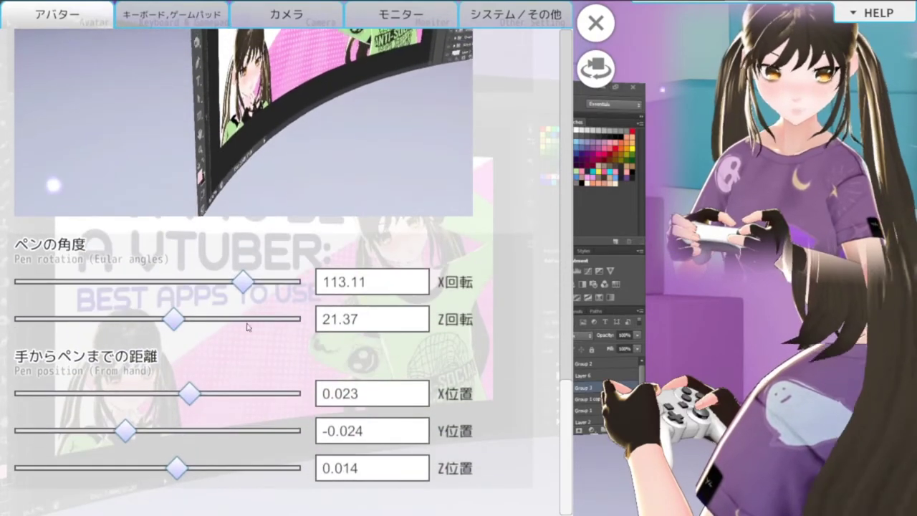
pyautogui.scroll(1, 288, 118)
pyautogui.scroll(2, 288, 118)
pyautogui.click(595, 23)
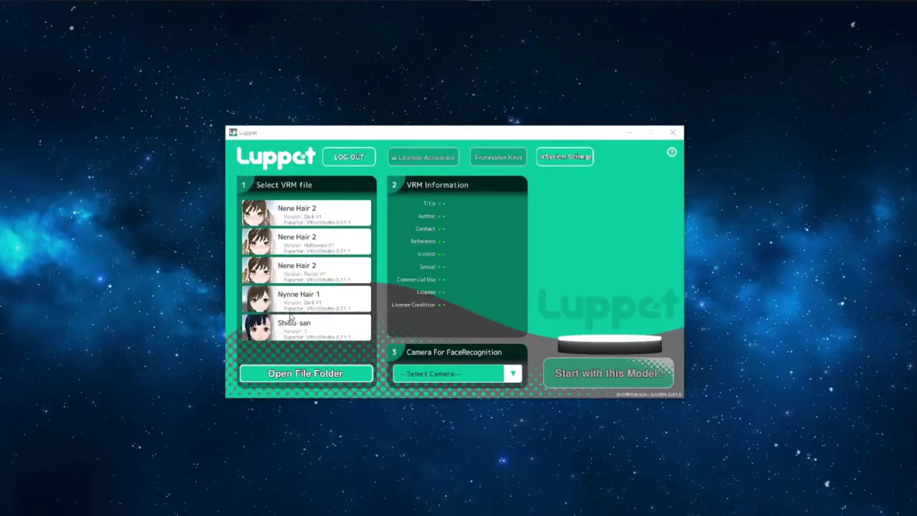
# Step: Switch to Luppet, select the Nene Hair 2 Halloween V1 model, and check its expression keys and the system settings
pyautogui.click(309, 224)
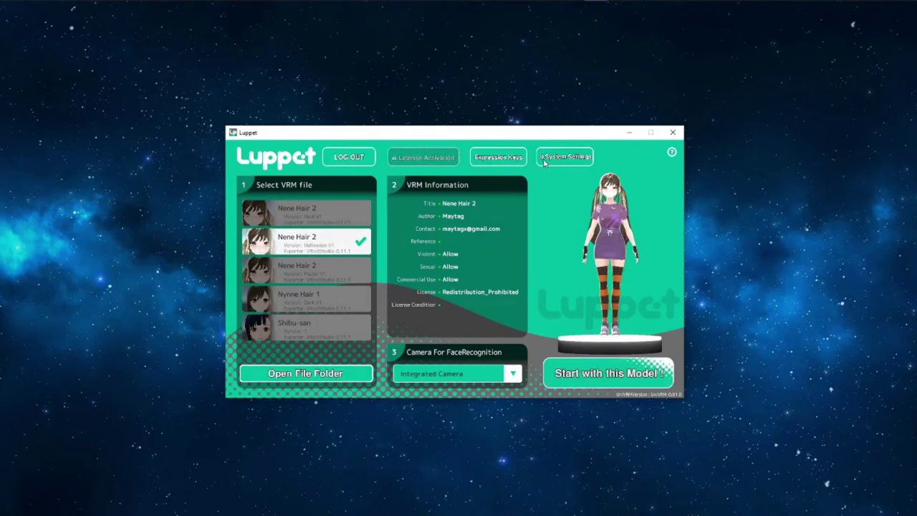
pyautogui.click(508, 160)
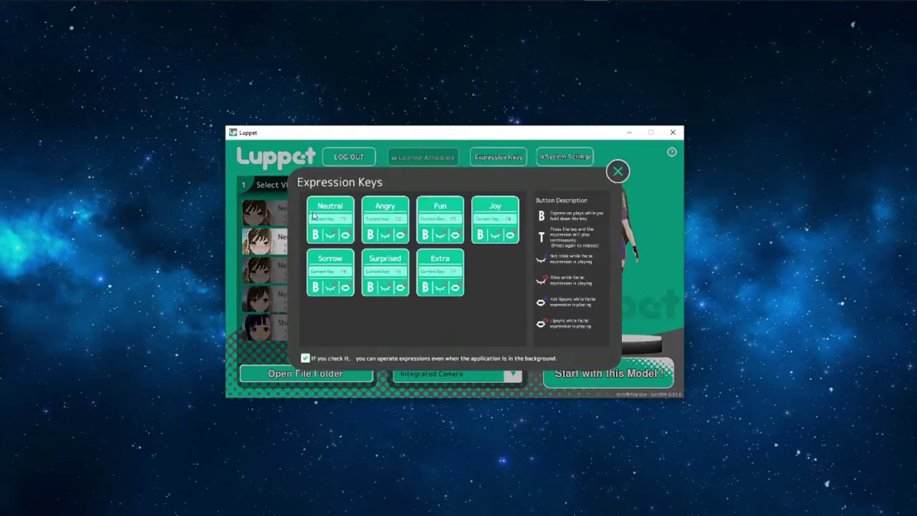
pyautogui.click(565, 157)
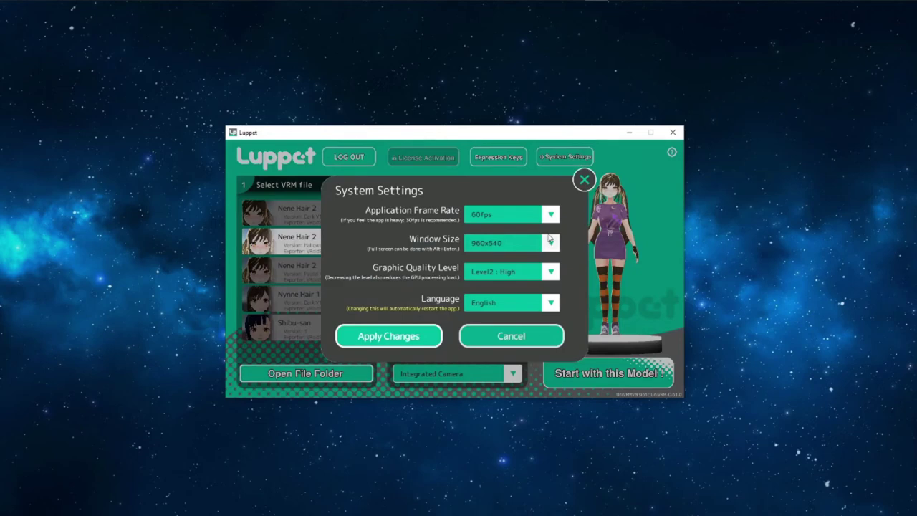
pyautogui.click(582, 182)
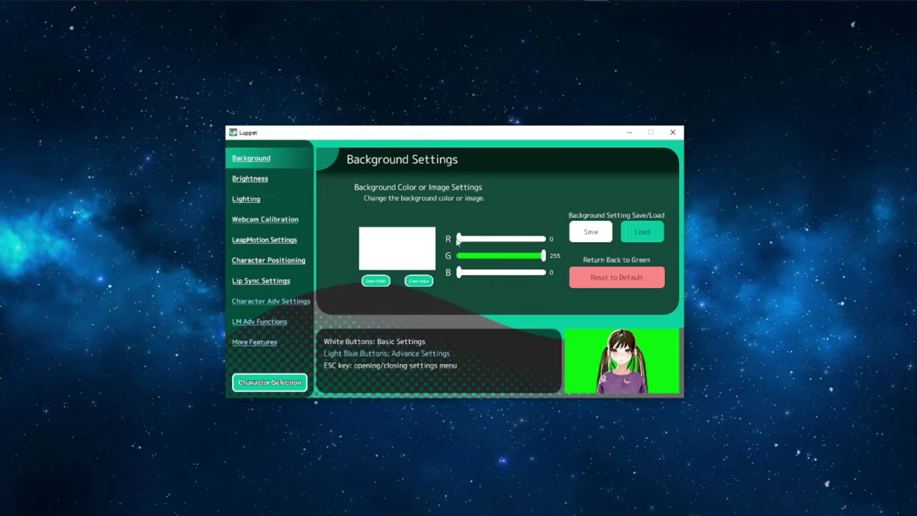
# Step: Look through the background, brightness, lighting, webcam calibration, LeapMotion and character positioning settings
pyautogui.moveTo(543, 256)
pyautogui.mouseDown()
pyautogui.moveTo(458, 256)
pyautogui.moveTo(544, 272)
pyautogui.moveTo(459, 273)
pyautogui.moveTo(544, 256)
pyautogui.mouseUp()
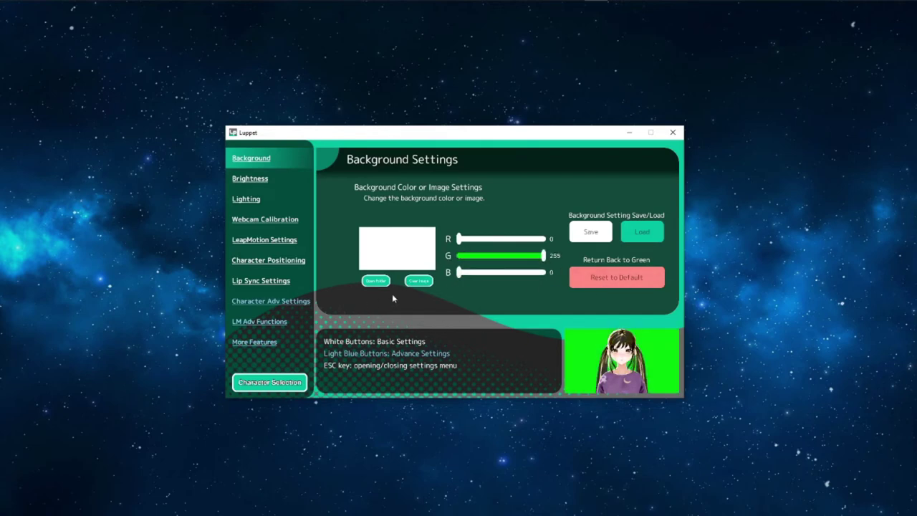
pyautogui.click(271, 179)
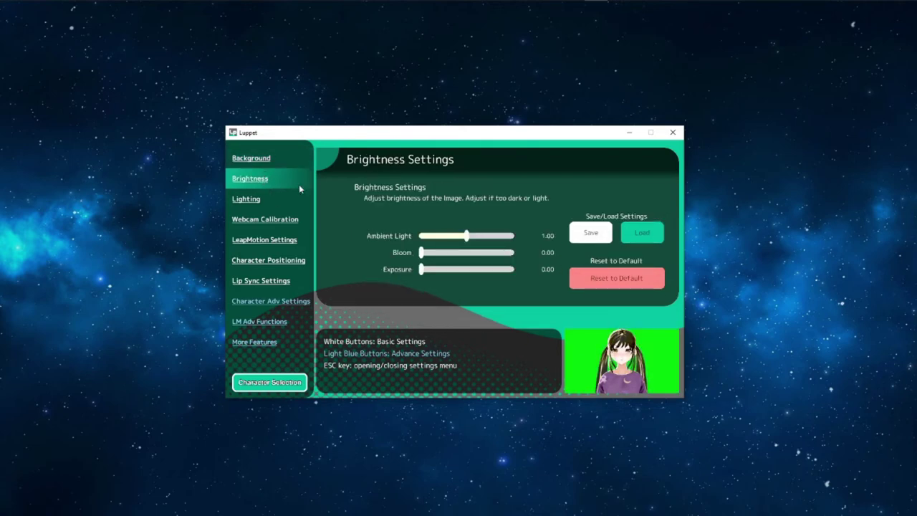
pyautogui.click(256, 199)
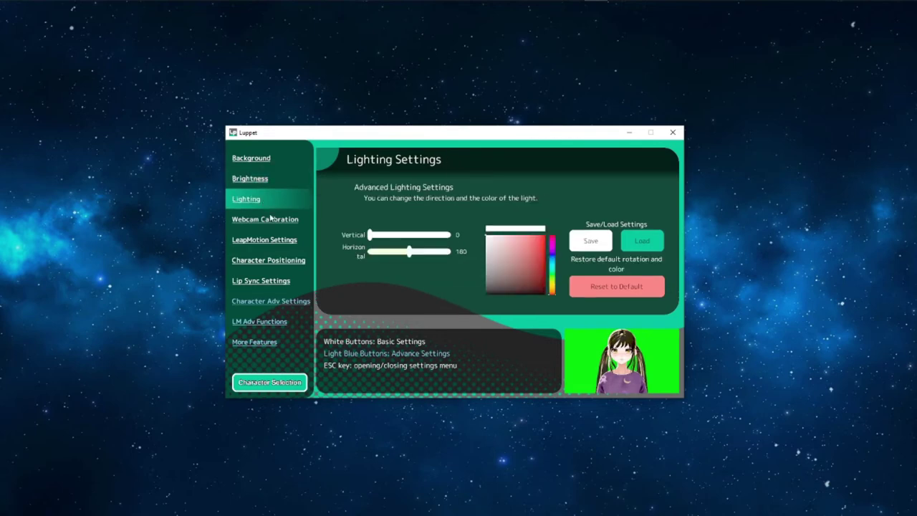
pyautogui.click(276, 221)
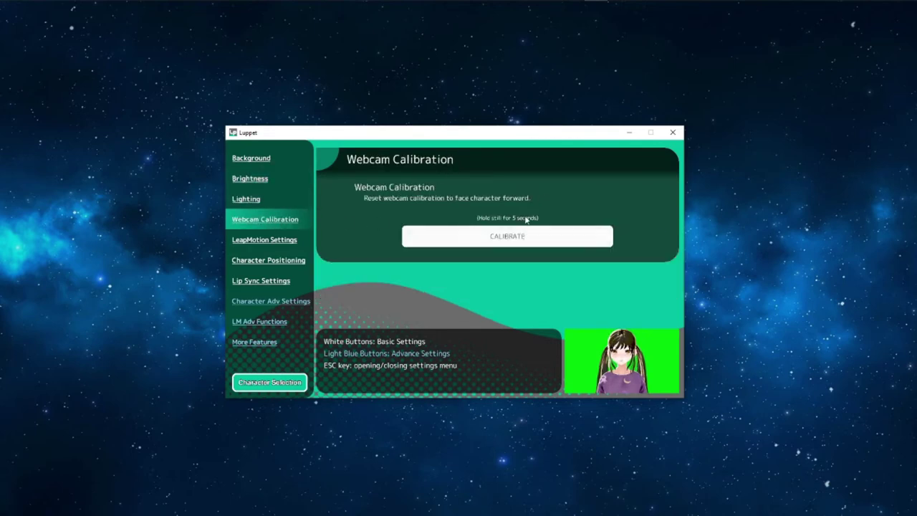
pyautogui.click(264, 242)
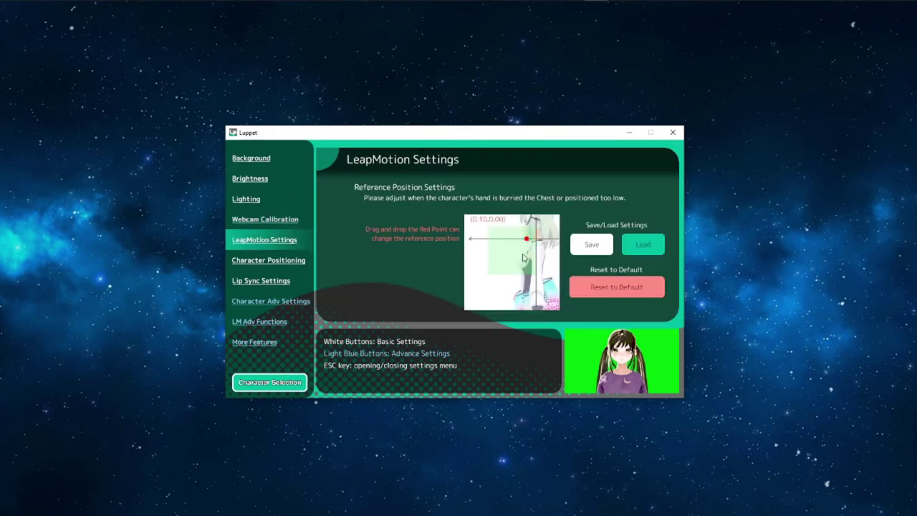
pyautogui.click(271, 261)
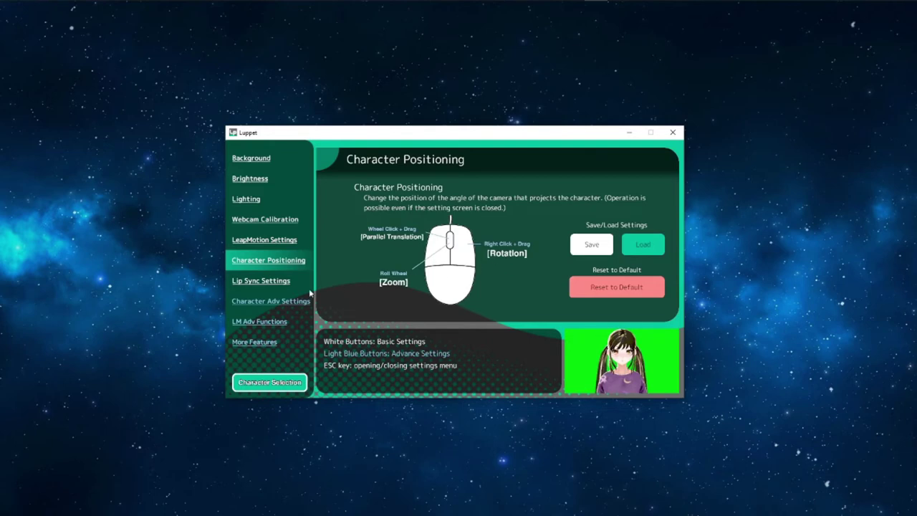
# Step: Review the lip sync and shoulder angle settings, and set the LeapMotion magnification to 1.00 horizontal and 2.00 vertical correction
pyautogui.click(276, 283)
pyautogui.click(505, 232)
pyautogui.click(505, 234)
pyautogui.click(268, 301)
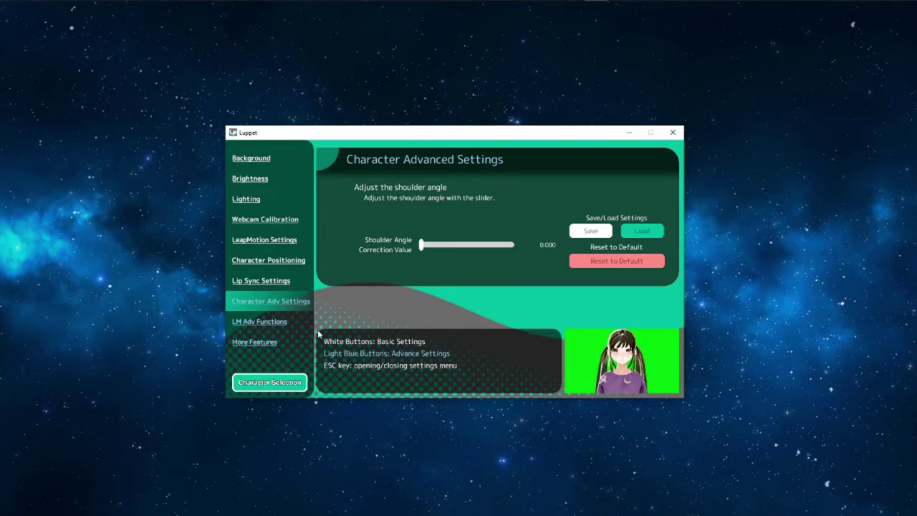
pyautogui.click(277, 323)
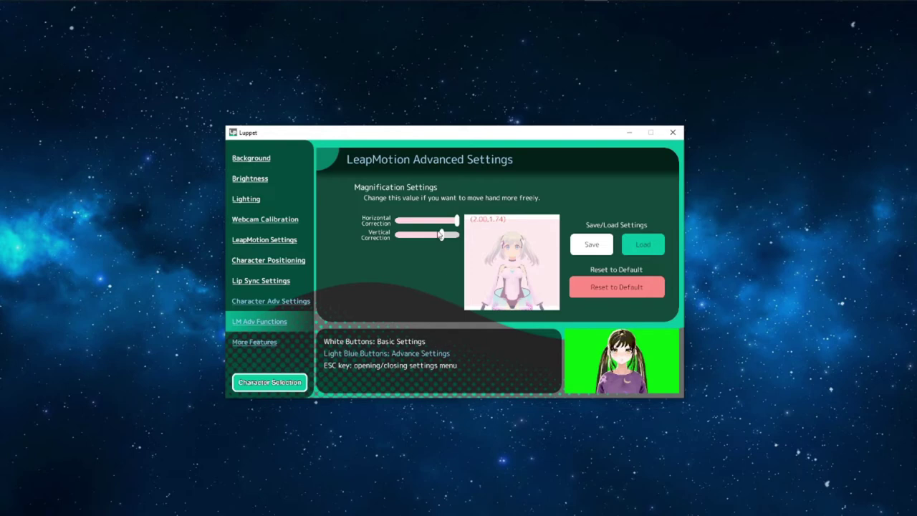
pyautogui.moveTo(443, 235)
pyautogui.mouseDown()
pyautogui.moveTo(397, 235)
pyautogui.moveTo(451, 236)
pyautogui.mouseUp()
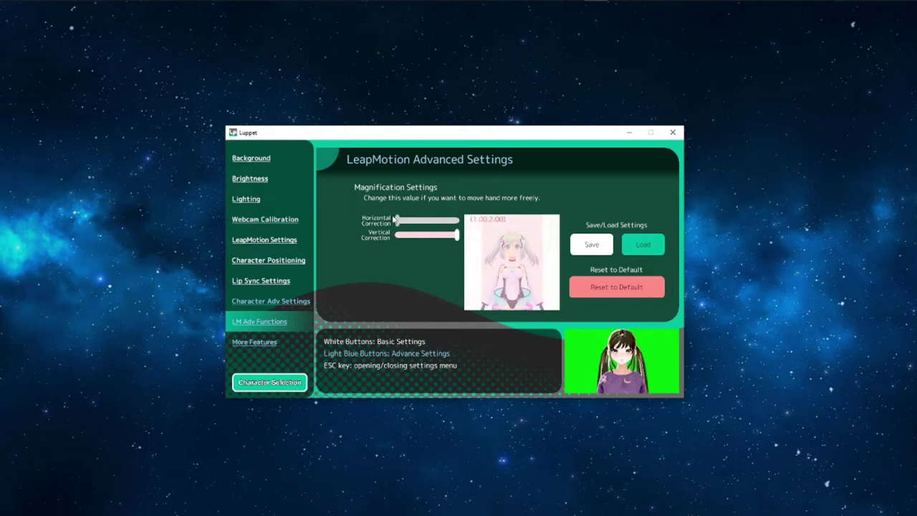
# Step: In the More Features settings, try low load face recognition and switch it back off
pyautogui.click(255, 342)
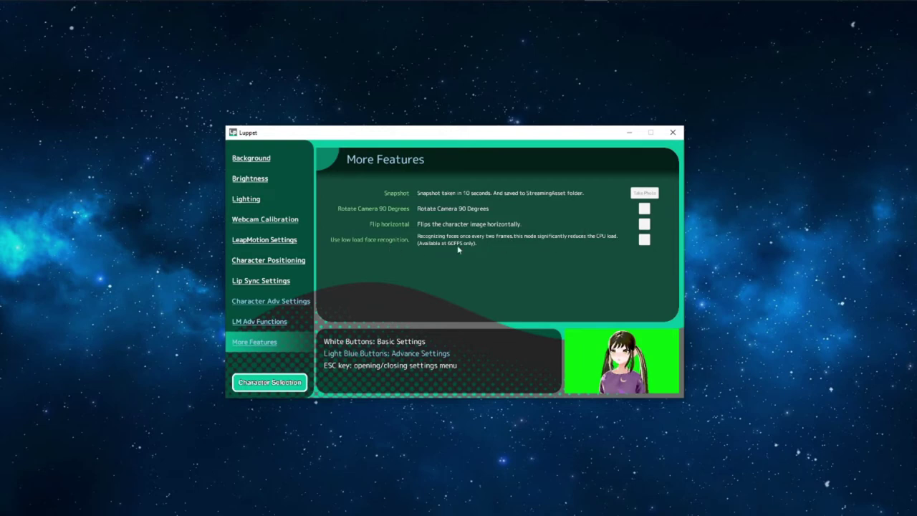
pyautogui.click(648, 240)
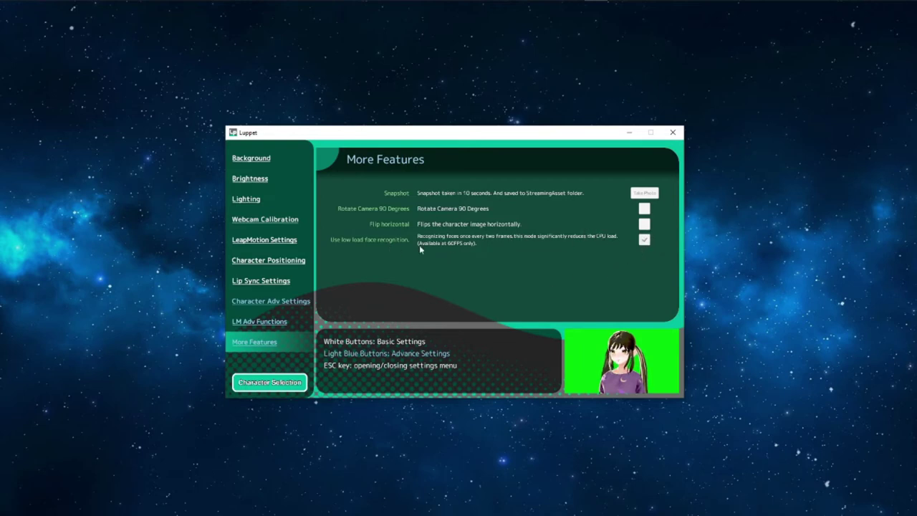
pyautogui.click(644, 240)
# Step: Try the Flip horizontal and Rotate Camera 90 Degrees options on the avatar, switching both back off
pyautogui.click(645, 224)
pyautogui.click(644, 225)
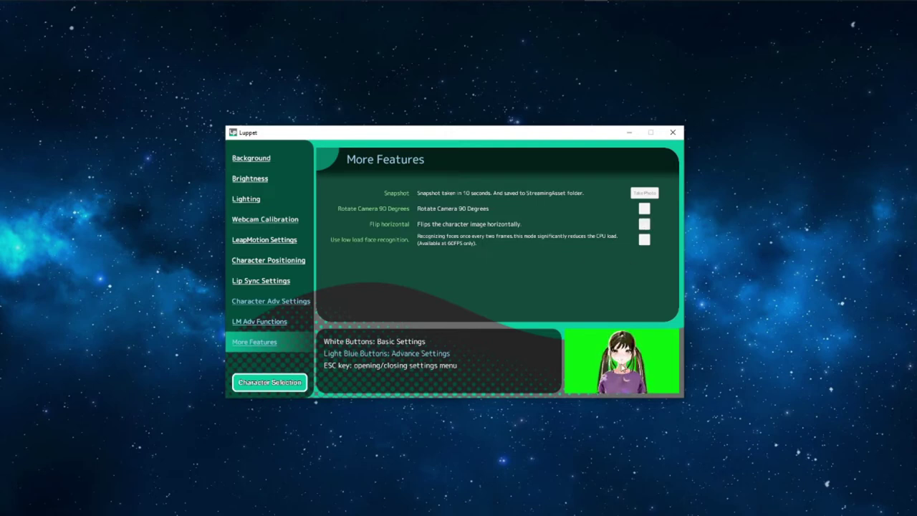
pyautogui.click(644, 225)
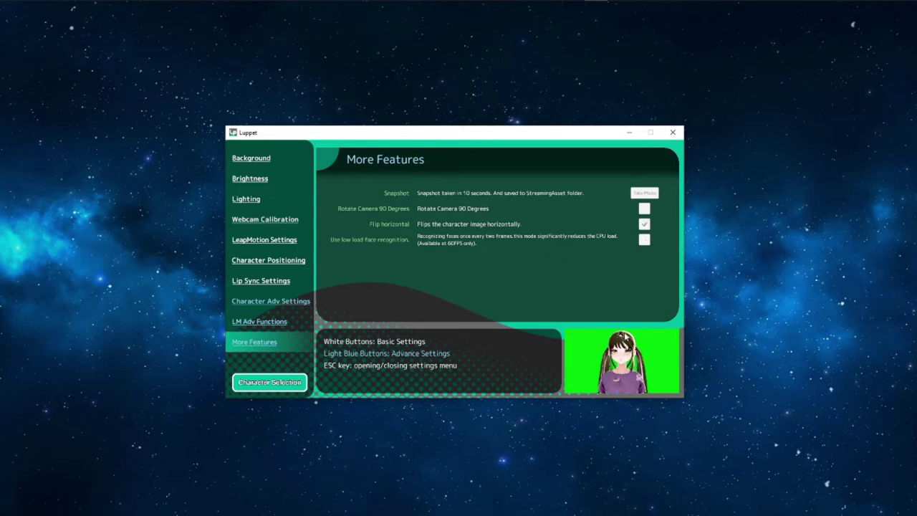
pyautogui.click(644, 224)
pyautogui.click(645, 225)
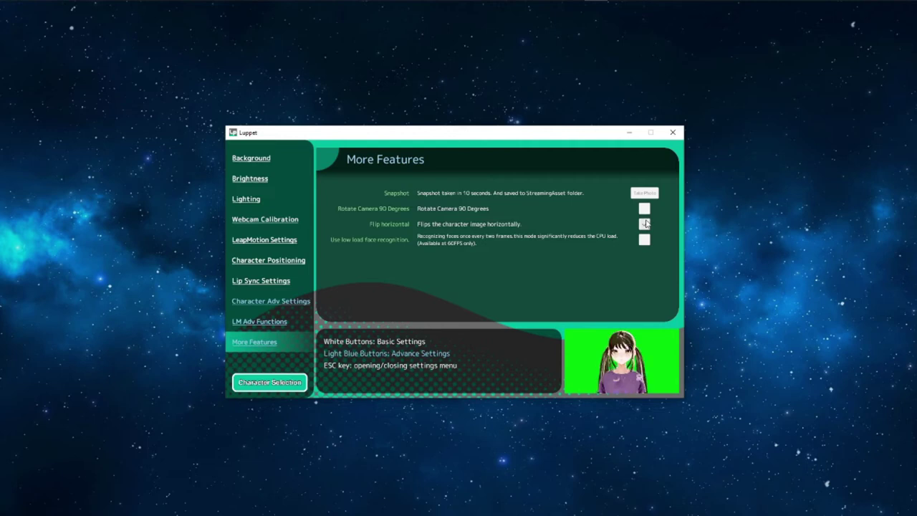
pyautogui.click(647, 224)
pyautogui.click(641, 206)
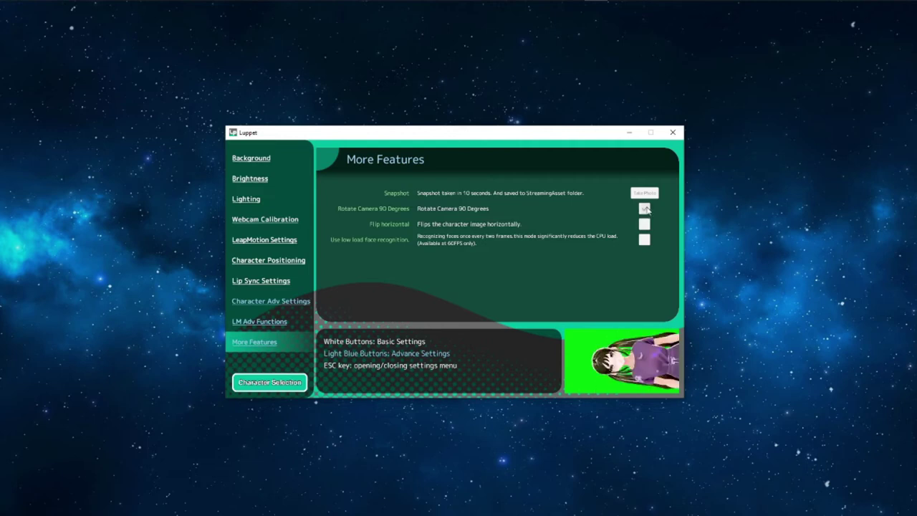
pyautogui.click(641, 206)
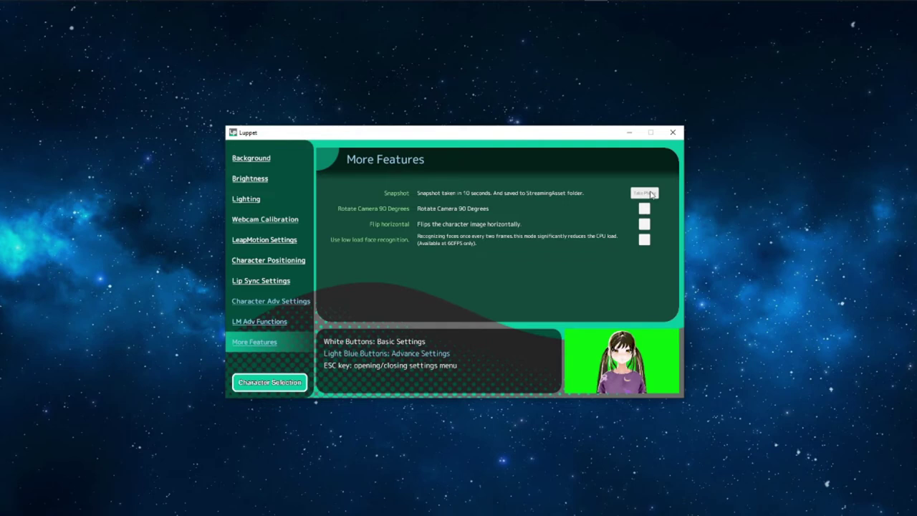
# Step: Hide the settings to view the avatar, reopen them and revisit the character positioning, webcam calibration, lighting and background settings
pyautogui.press('Escape')
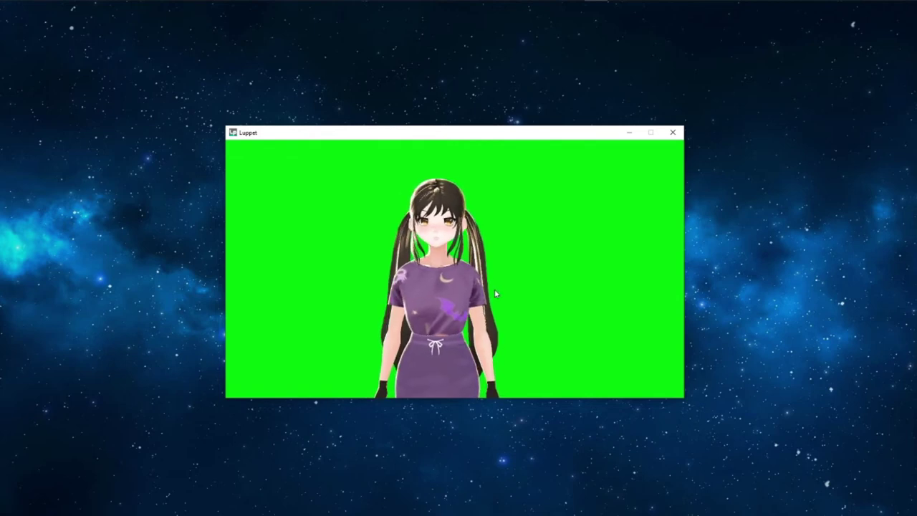
pyautogui.press('Escape')
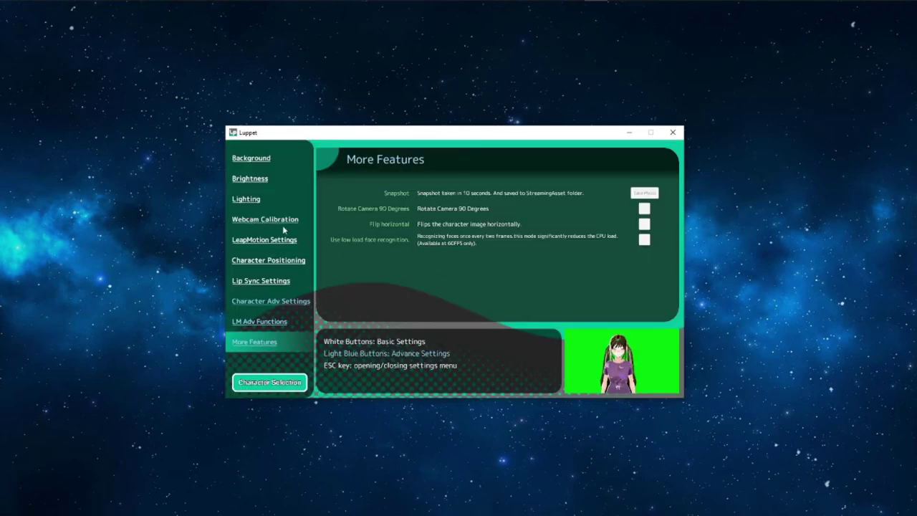
pyautogui.click(280, 260)
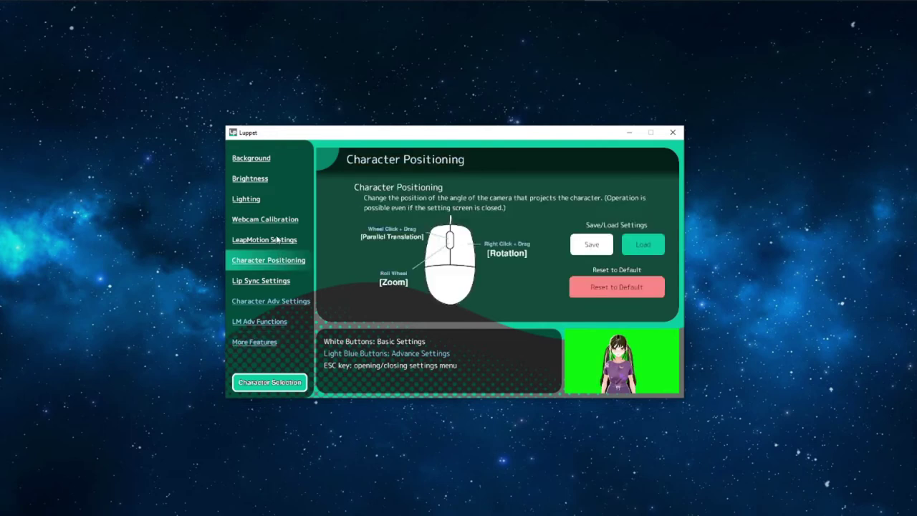
pyautogui.click(282, 221)
pyautogui.click(270, 199)
pyautogui.click(268, 160)
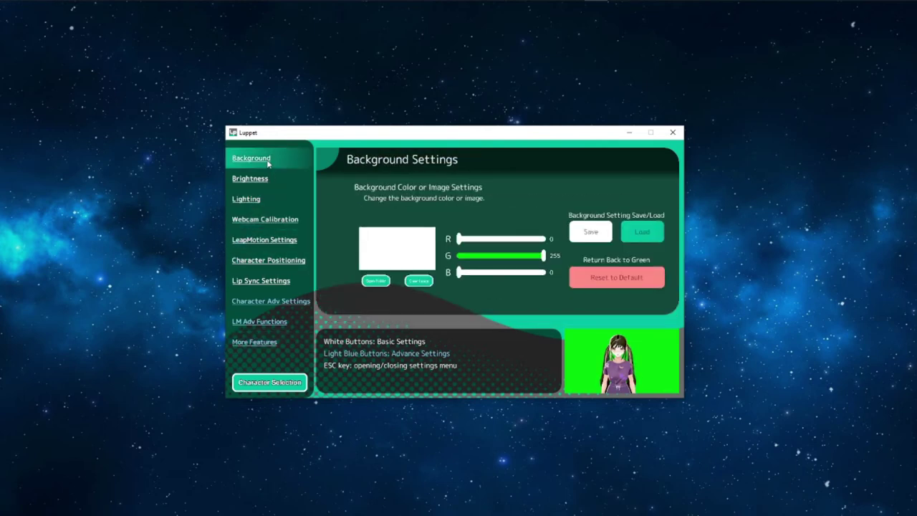
# Step: Hide and reopen the settings menu to view the avatar on its green background, finishing with the menu hidden
pyautogui.press('Escape')
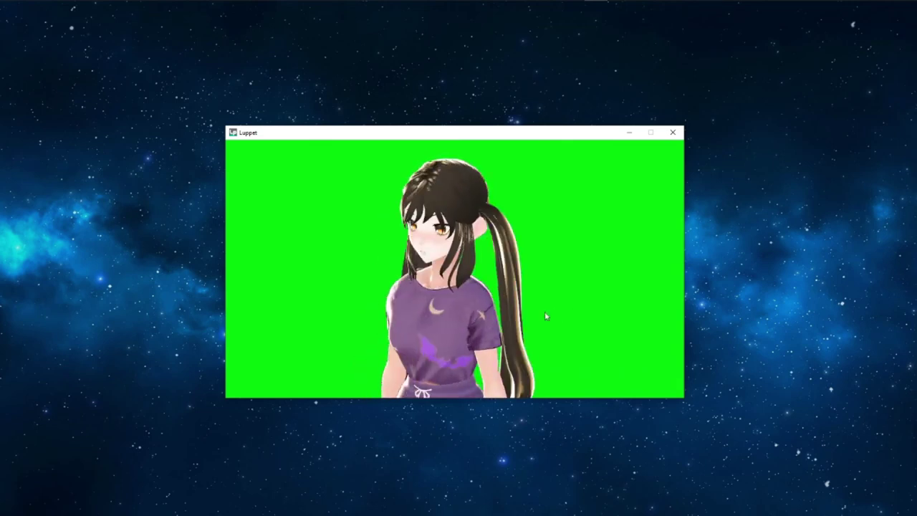
pyautogui.press('Escape')
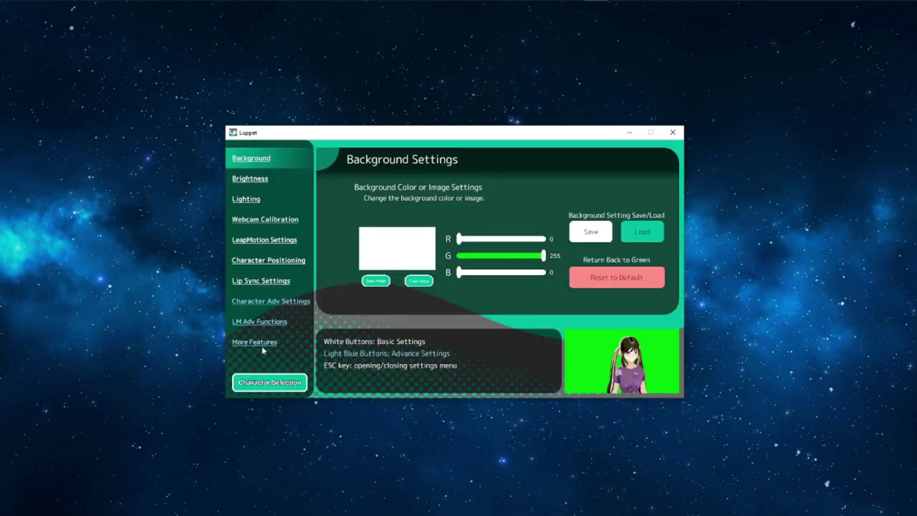
pyautogui.press('Escape')
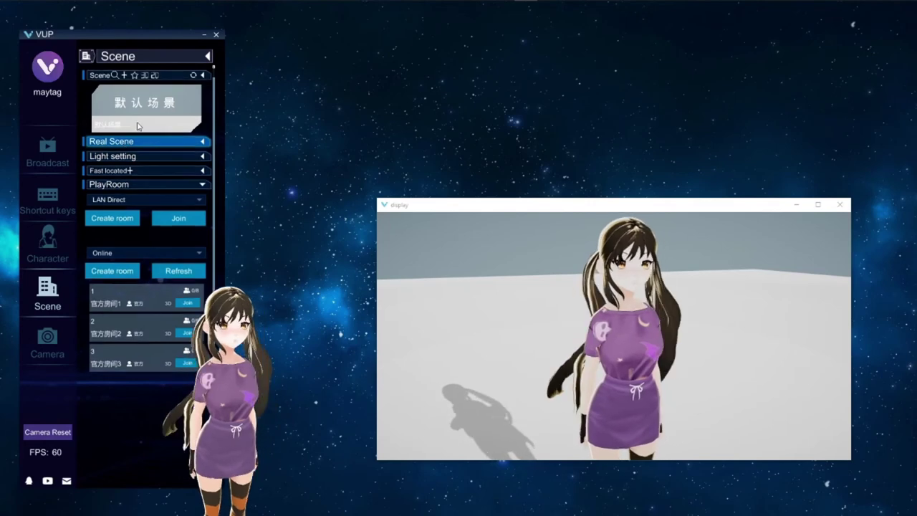
# Step: Switch to VUP, expand the scene list, apply the Greenscreen scene and move the desktop avatar slightly lower
pyautogui.click(139, 126)
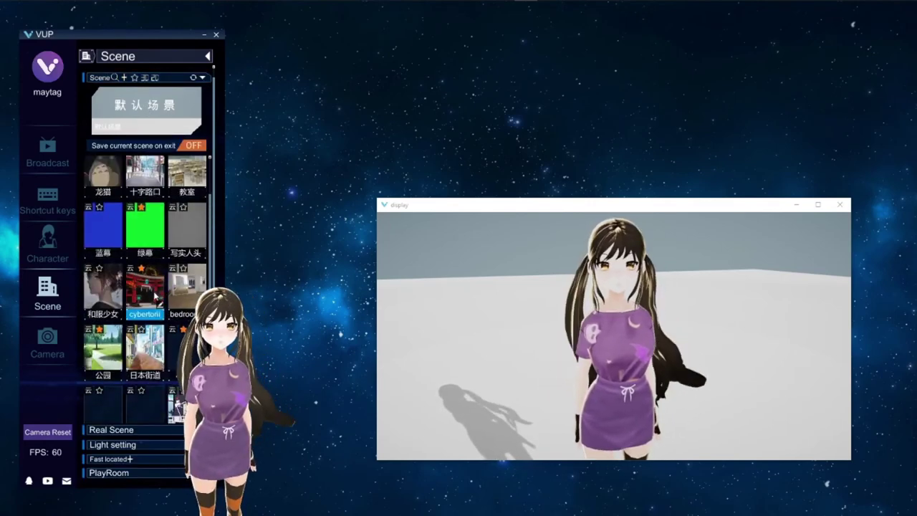
pyautogui.click(151, 309)
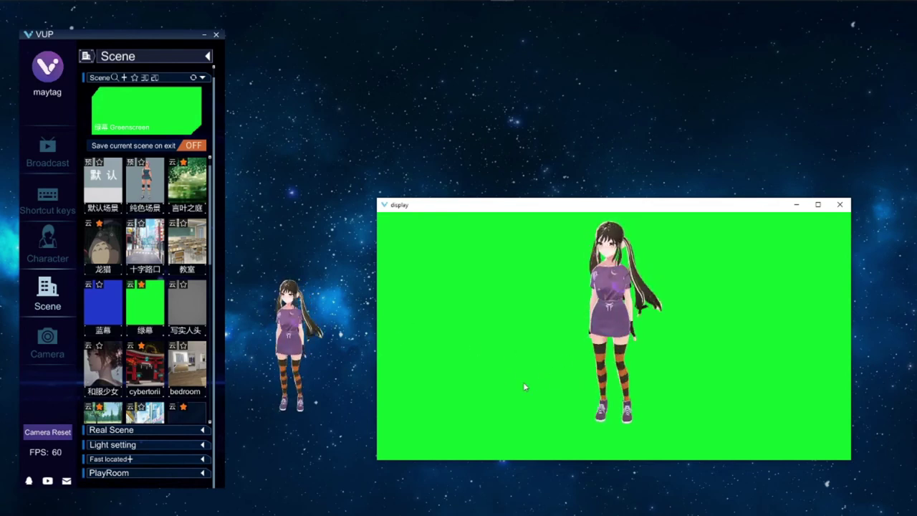
pyautogui.moveTo(294, 336); pyautogui.dragTo(294, 387)
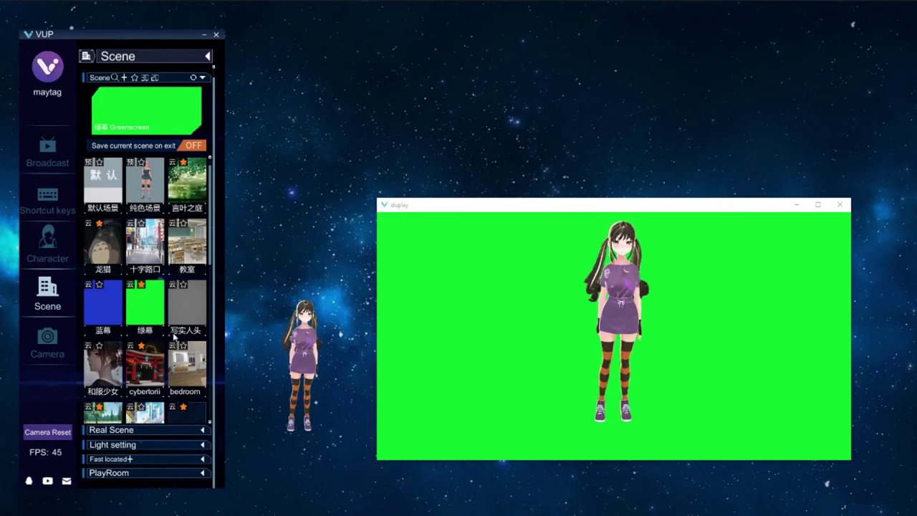
# Step: Expand the character's action list, play the kinggainer action and move the desktop avatar above the display window
pyautogui.click(45, 244)
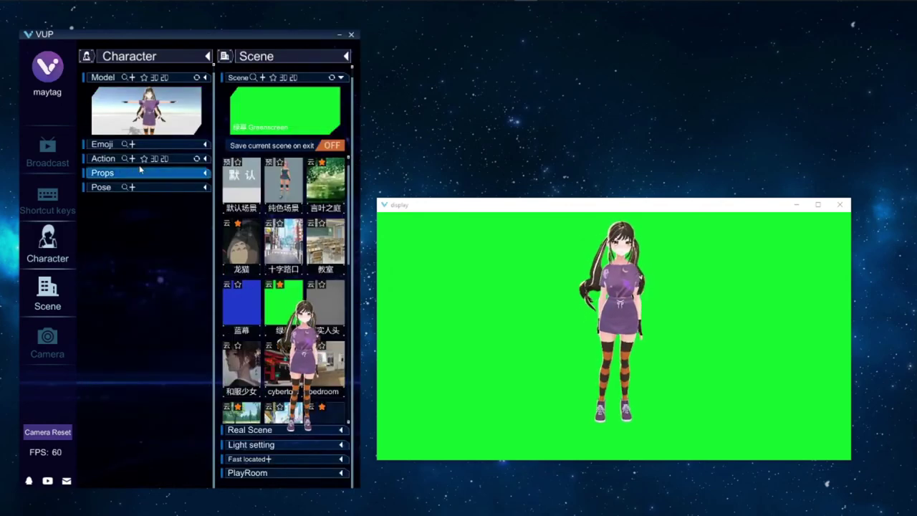
pyautogui.click(181, 159)
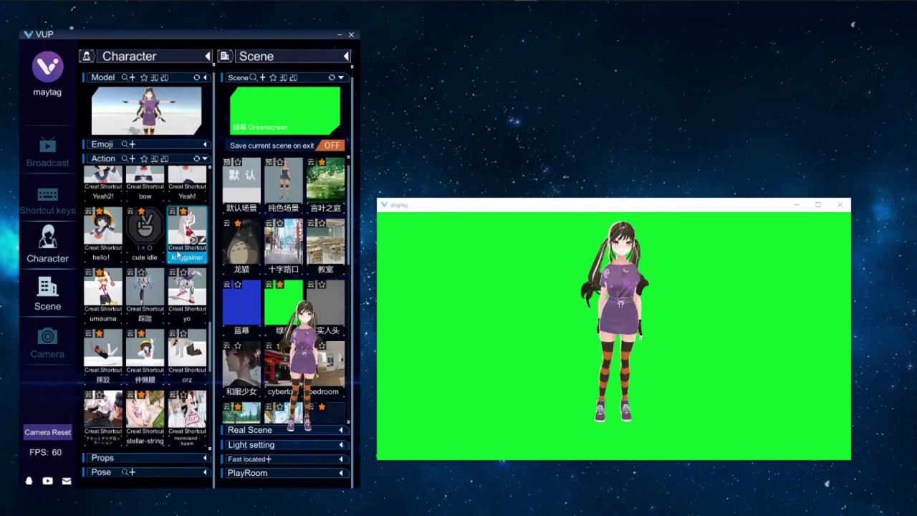
pyautogui.moveTo(301, 344); pyautogui.dragTo(516, 104)
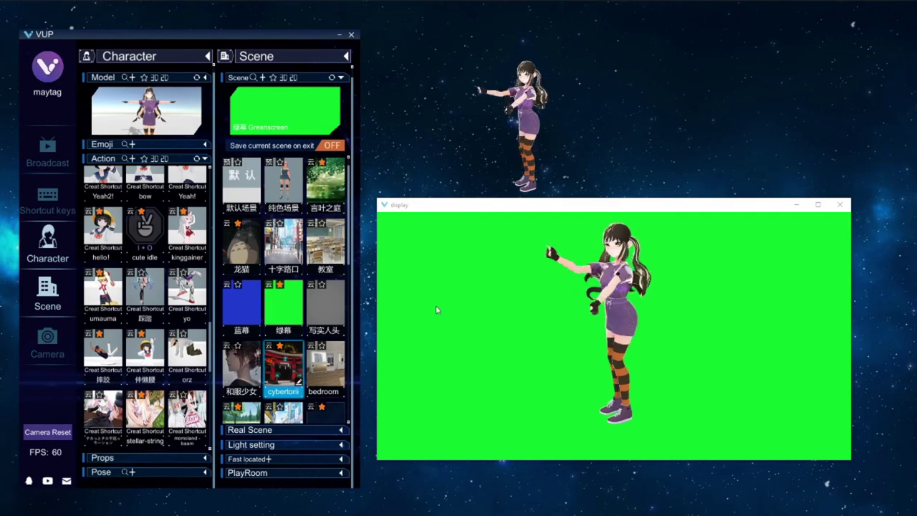
# Step: Apply the Totoro scene (龙猫) and play the orz and 伸懒腰 actions on the avatar
pyautogui.click(240, 254)
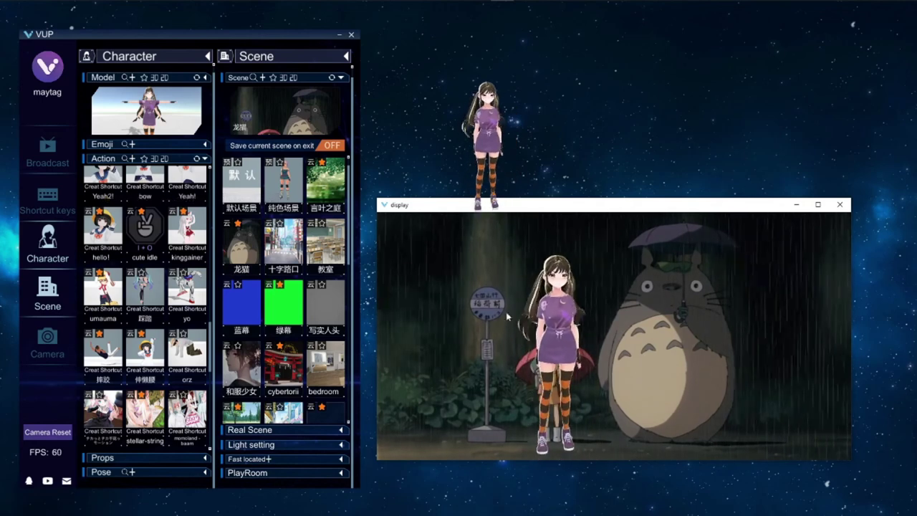
pyautogui.click(186, 354)
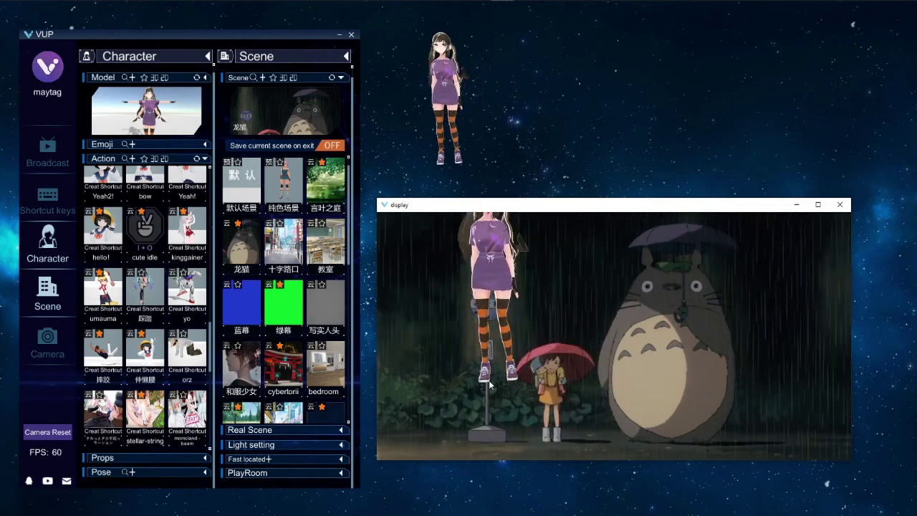
pyautogui.click(135, 355)
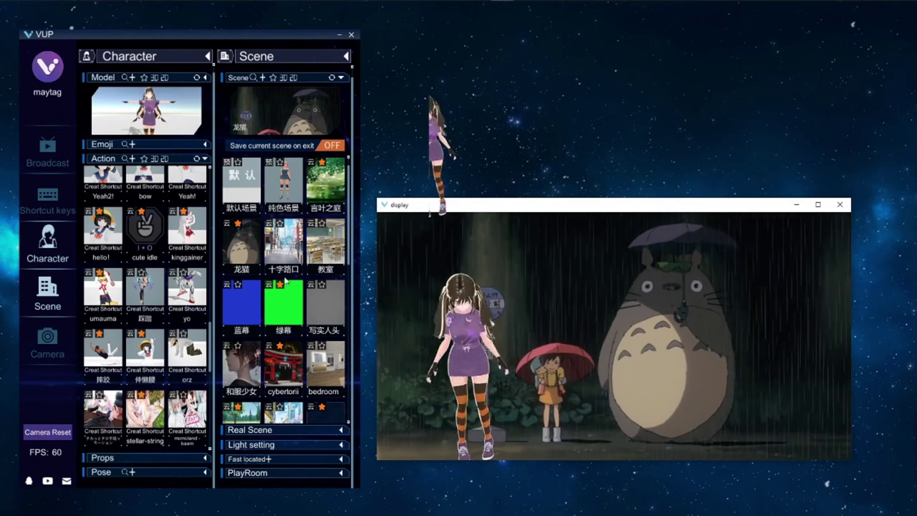
# Step: Try out the 言叶之庭 and 十字路口 scenes, finishing with the 龙猫 scene applied
pyautogui.click(313, 251)
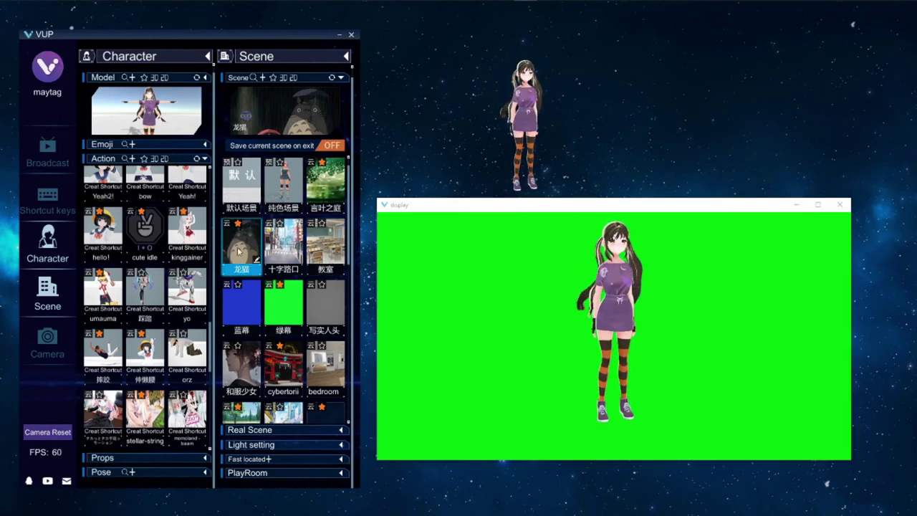
pyautogui.click(279, 210)
pyautogui.click(313, 192)
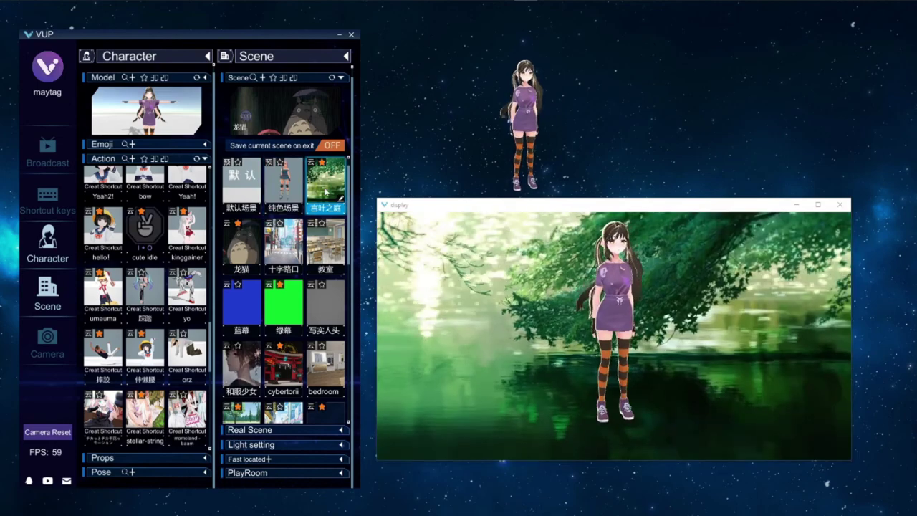
pyautogui.click(275, 247)
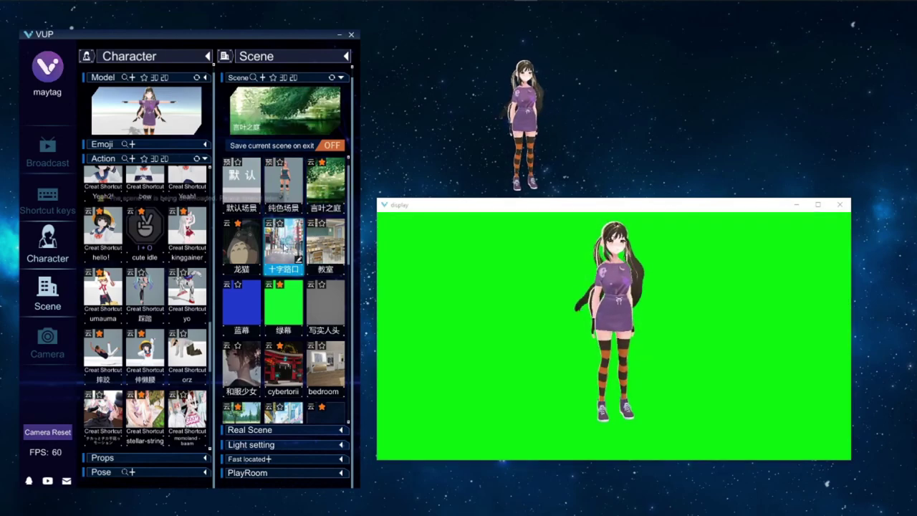
pyautogui.click(242, 244)
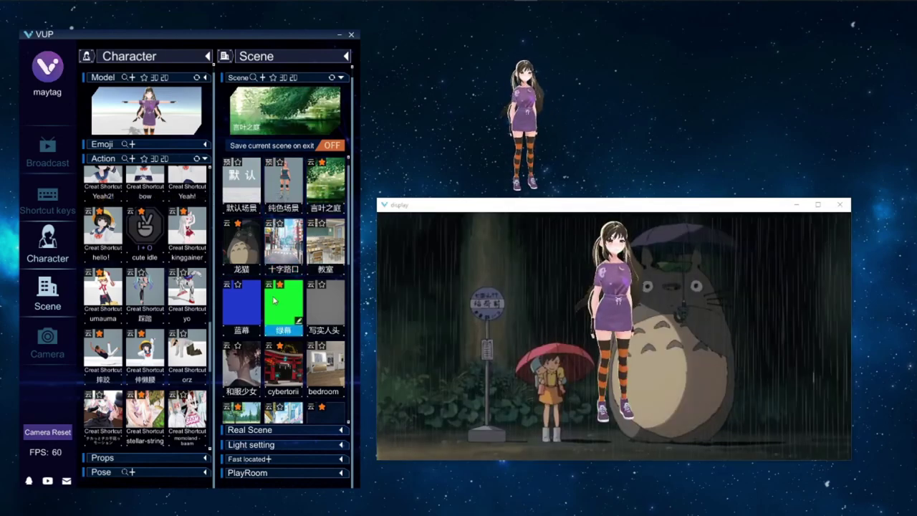
# Step: Apply the bedroom scene and turn and zoom the display camera around the avatar
pyautogui.scroll(-1, 310, 305)
pyautogui.click(310, 304)
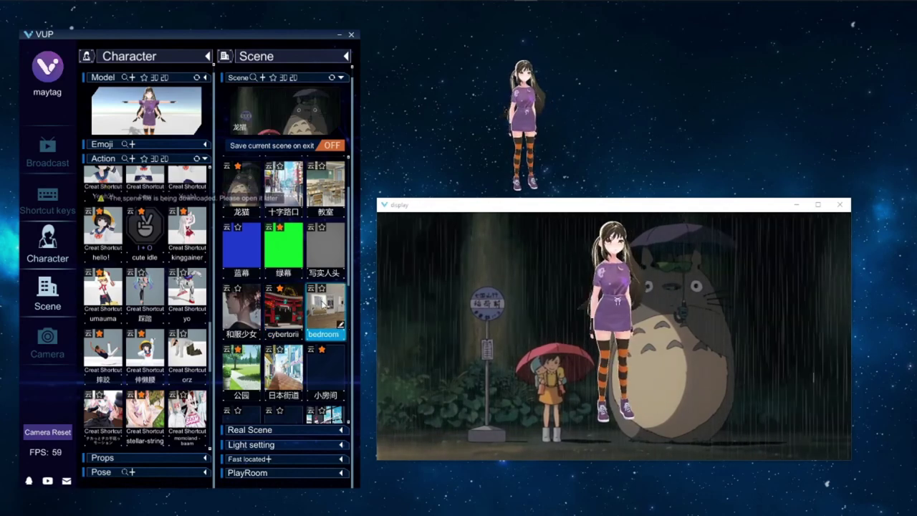
pyautogui.moveTo(608, 347); pyautogui.dragTo(785, 368)
pyautogui.scroll(5, 735, 329)
pyautogui.scroll(-4, 735, 330)
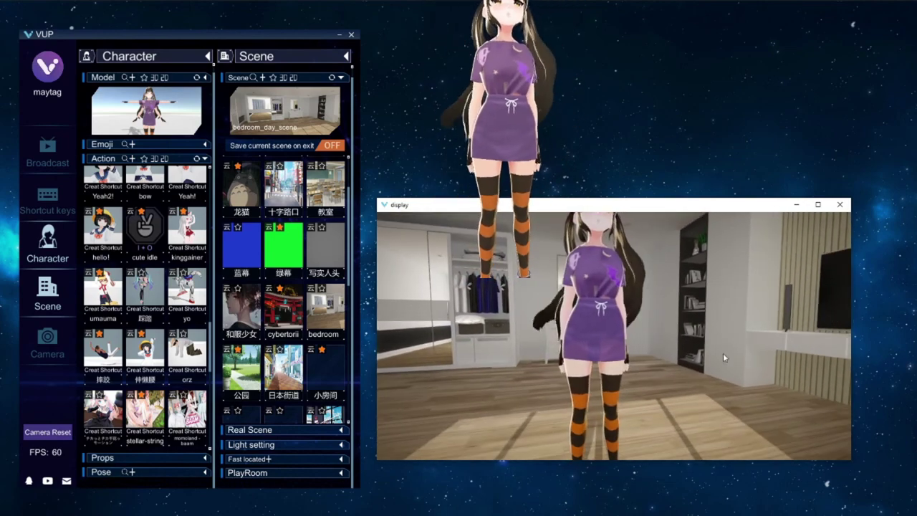
# Step: Show the avatar in the bedroom from close up and turn the display camera, and move the desktop avatar down over the scene list
pyautogui.scroll(3, 682, 330)
pyautogui.moveTo(682, 329); pyautogui.dragTo(710, 350)
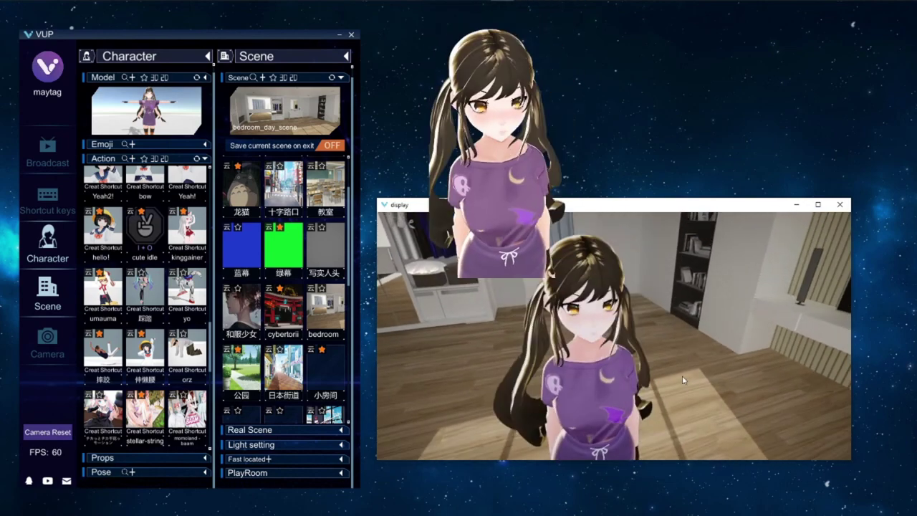
pyautogui.moveTo(530, 136); pyautogui.dragTo(309, 407)
pyautogui.moveTo(507, 333); pyautogui.dragTo(759, 318)
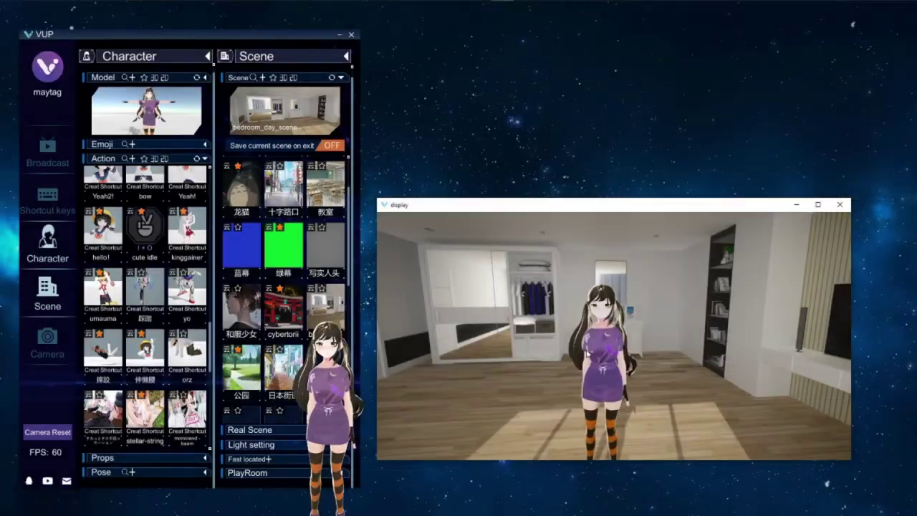